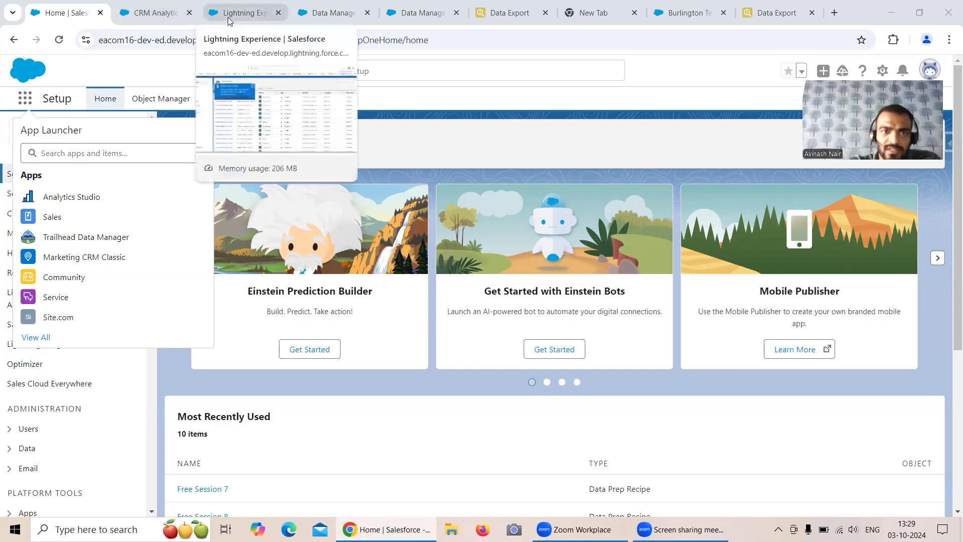
Close the Free Session 7 recipe tab and open Data Manager's Connect page showing SFDC_LOCAL
click(331, 14)
click(403, 19)
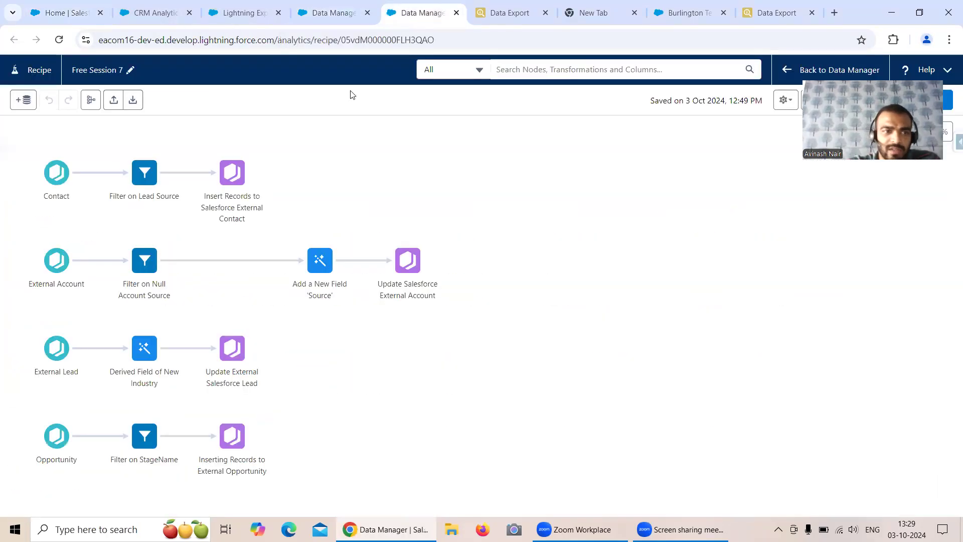
click(329, 16)
click(455, 12)
click(80, 219)
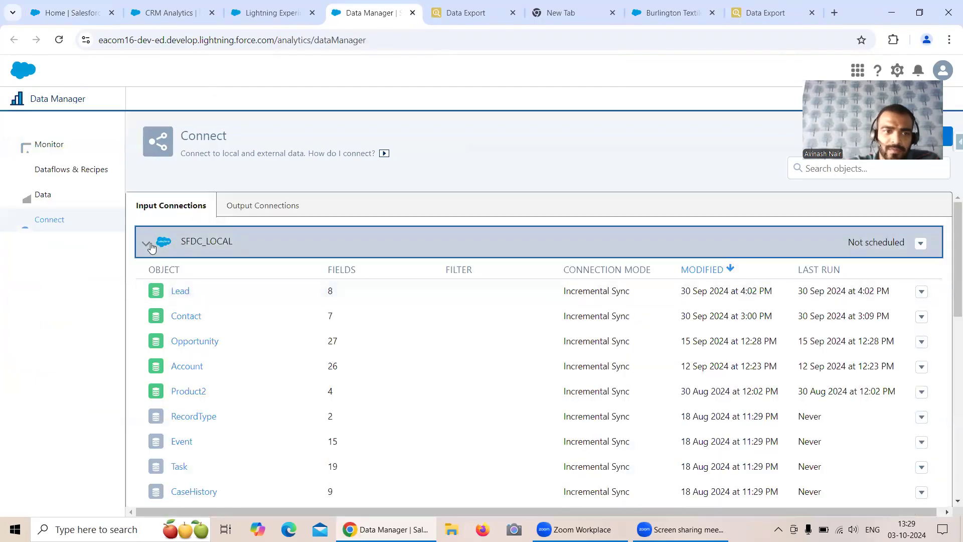
Check the Salesforce External Opportunity sync filter reads StageName = 'Value Proposition', then close the preview
click(151, 248)
scroll(228, 344, down, 1)
click(213, 373)
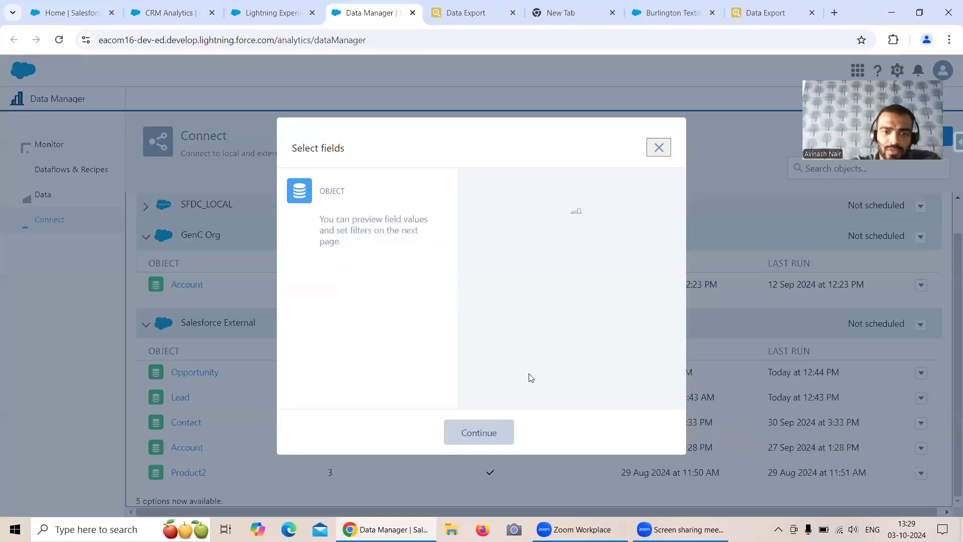
click(478, 434)
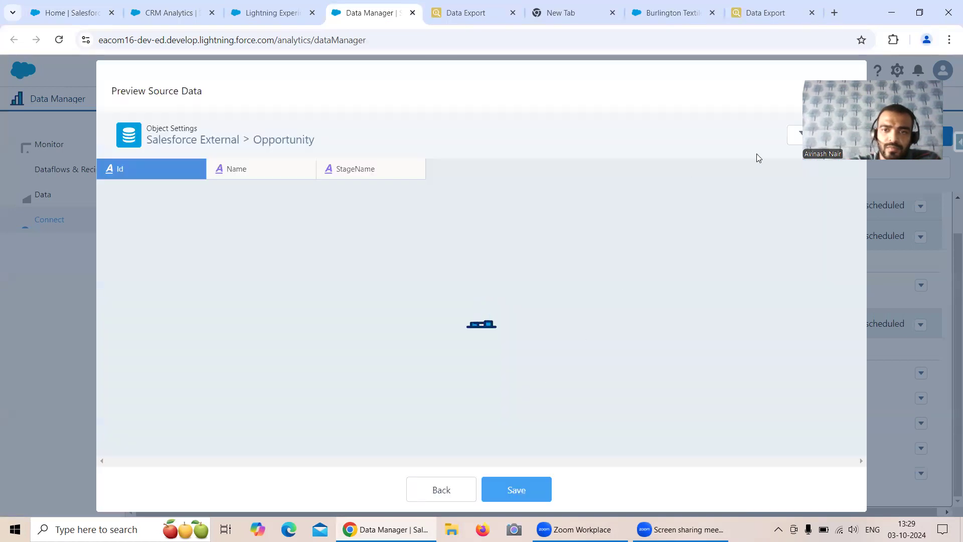
click(798, 138)
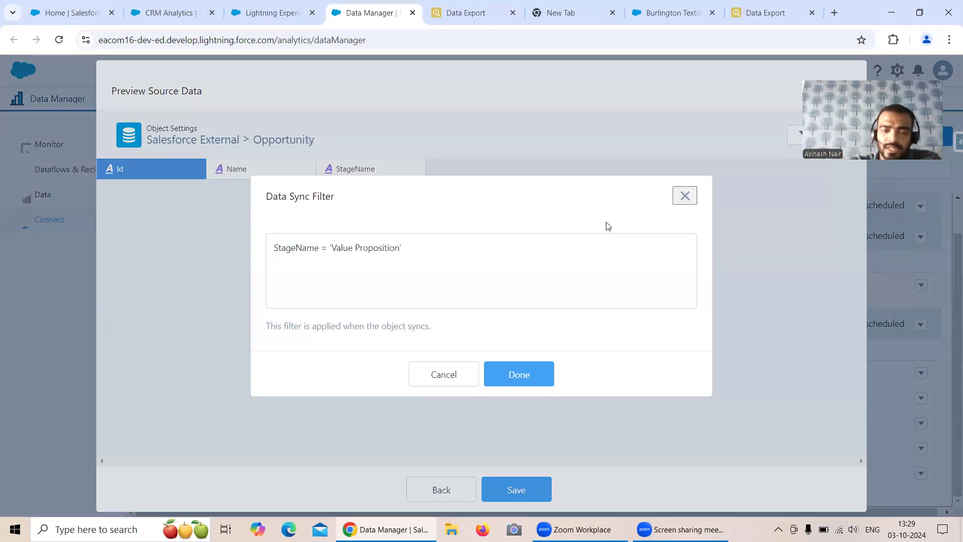
click(685, 196)
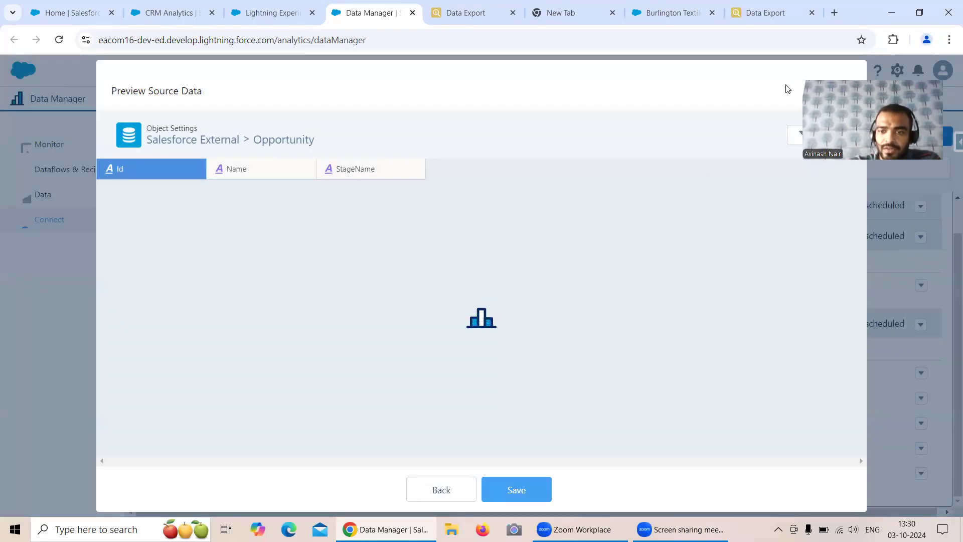
click(838, 90)
Minimise the New Admin Settings panel on the Burlington Textiles opportunity and return to Data Export
click(671, 12)
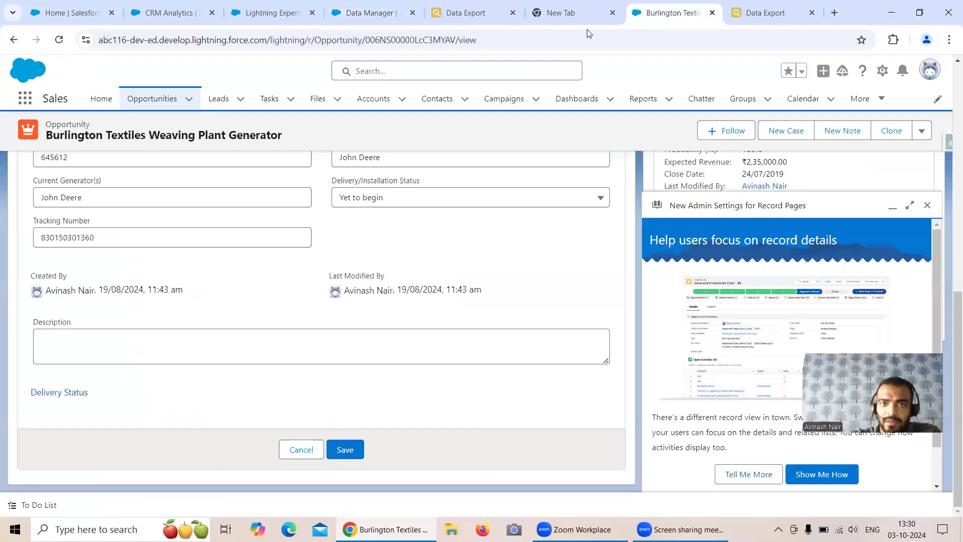
scroll(375, 189, up, 10)
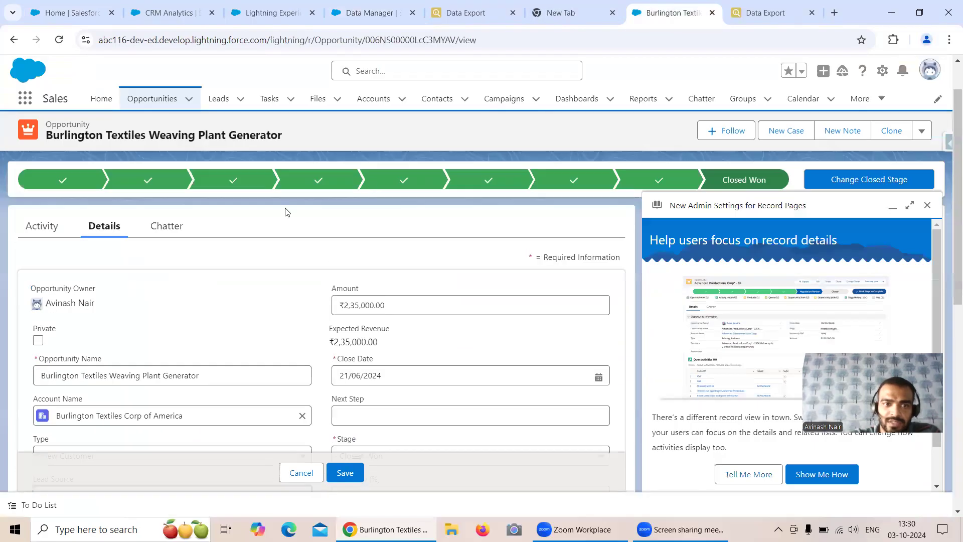
scroll(288, 212, up, 2)
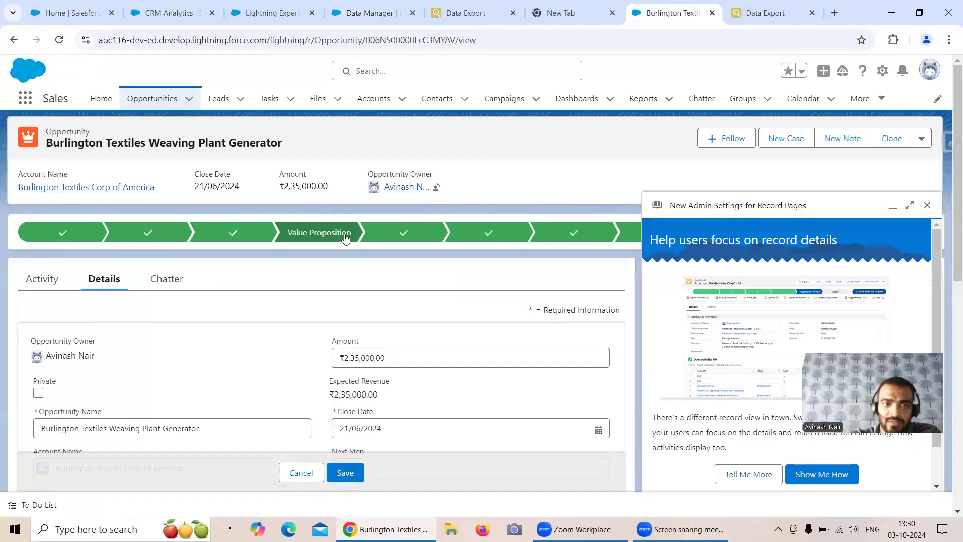
click(892, 211)
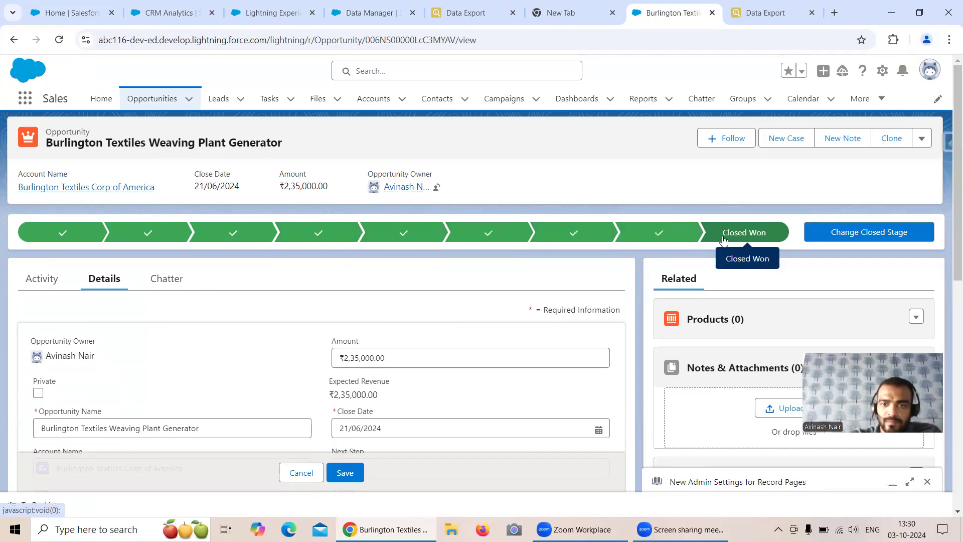
click(754, 15)
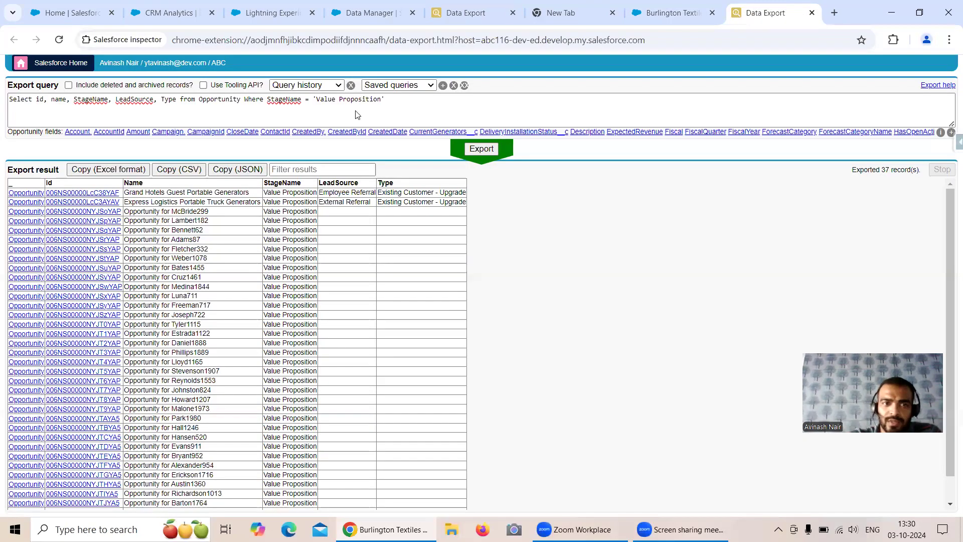
Change the query filter to 'Proposal/PriceQuote' and export, which returns no records
drag(317, 102, 381, 111)
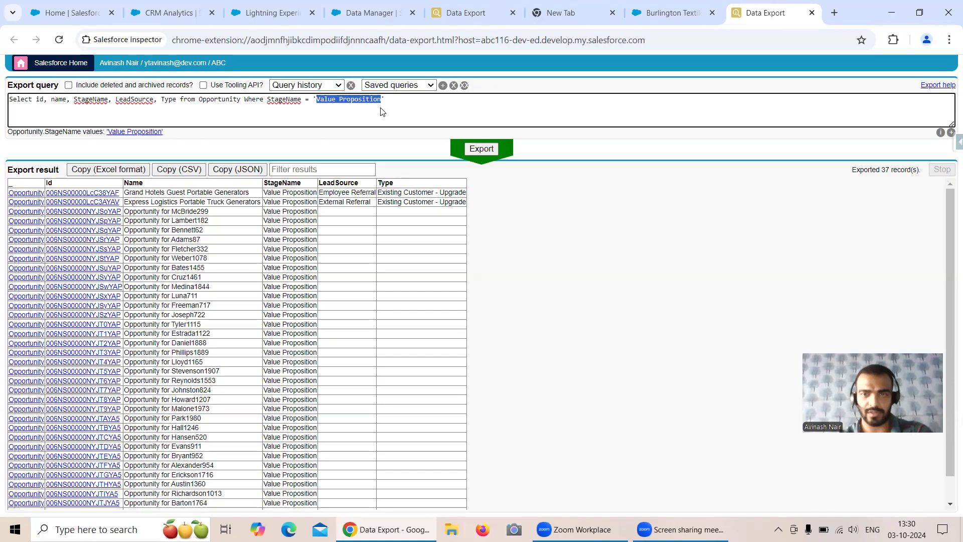
key(ctrl+shift+Tab)
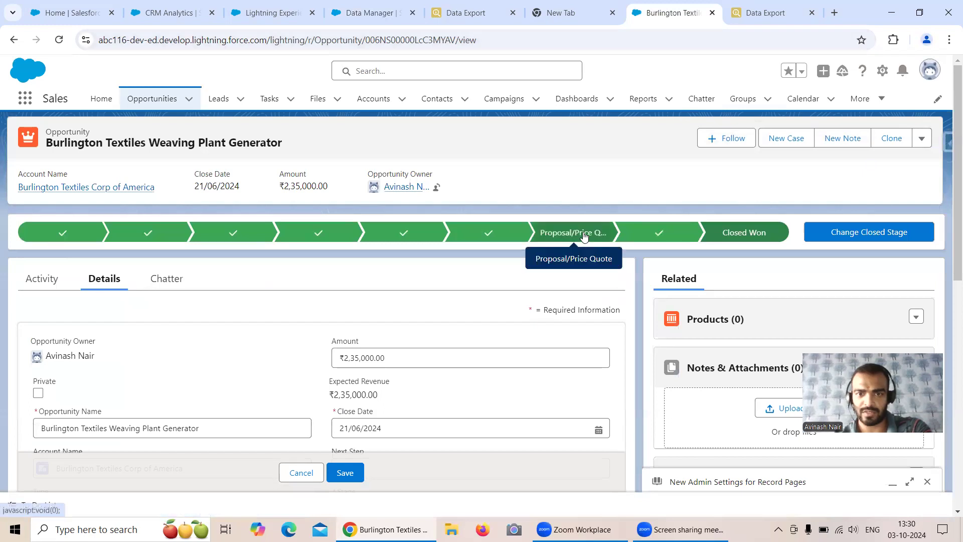
key(ctrl+Tab)
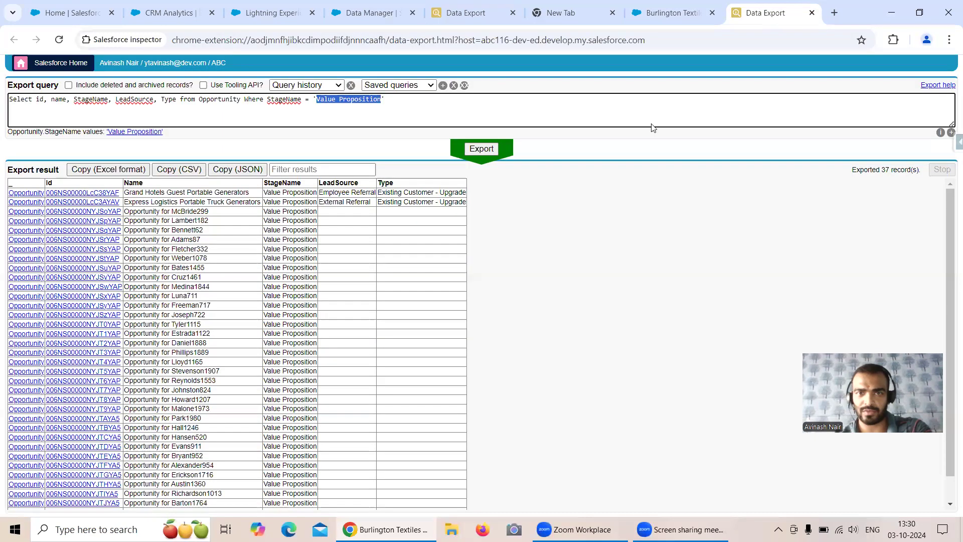
text(Prop)
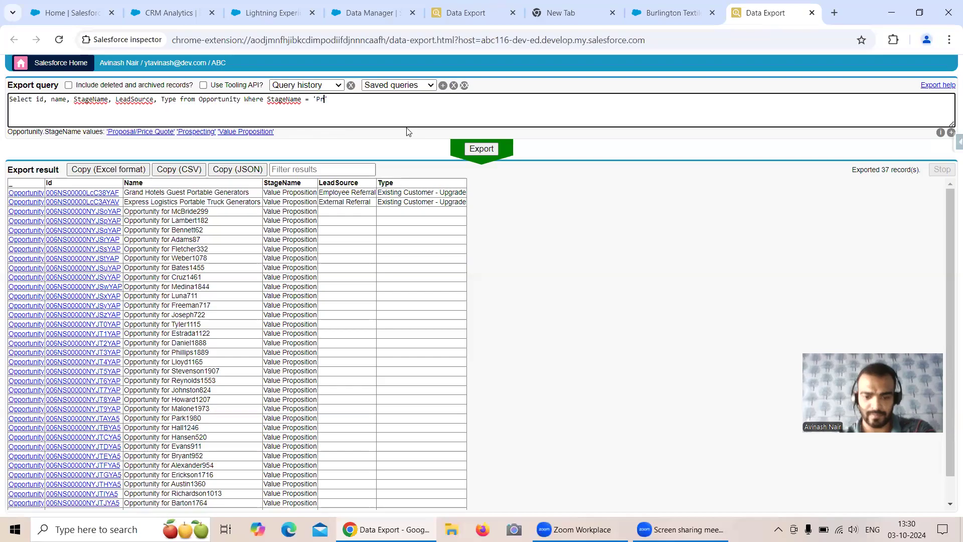
text(osal)
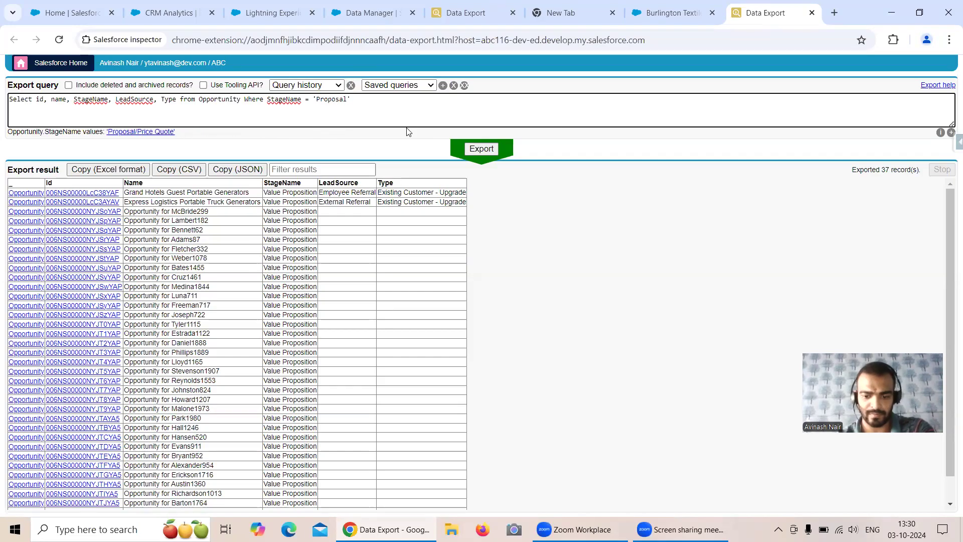
text(/Price)
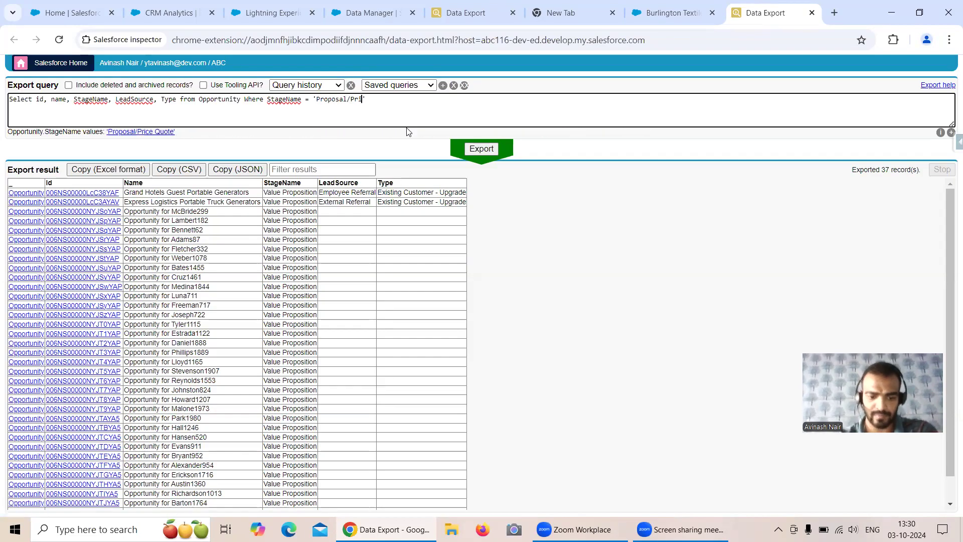
text(Quote)
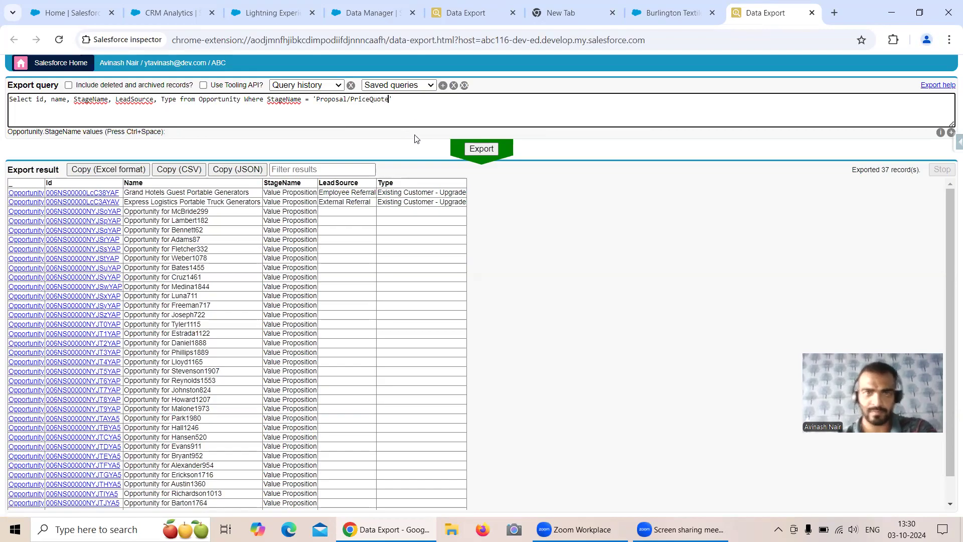
click(484, 147)
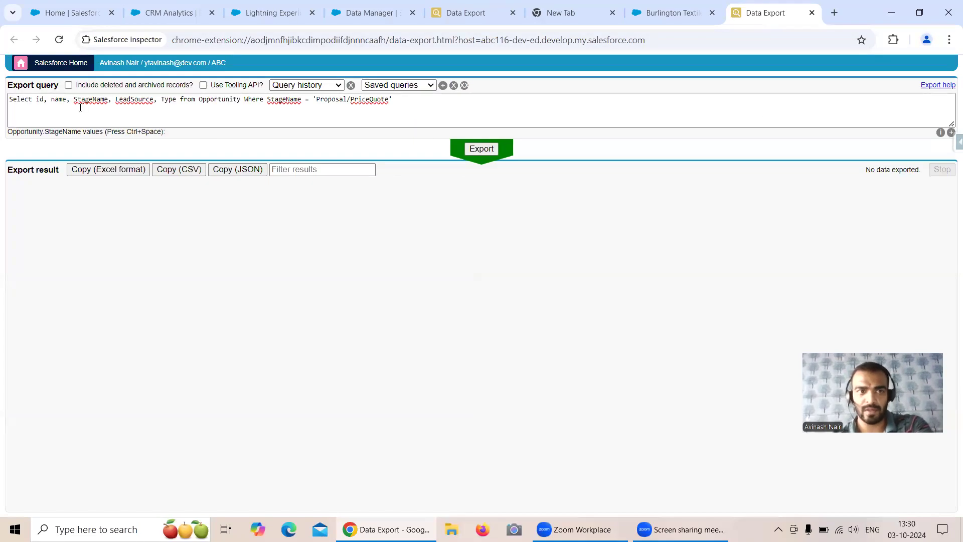
In a new Data Export tab, export the unfiltered Opportunity query (66 records) and select the 'Proposal/Price Quote' stage value
drag(10, 101, 244, 98)
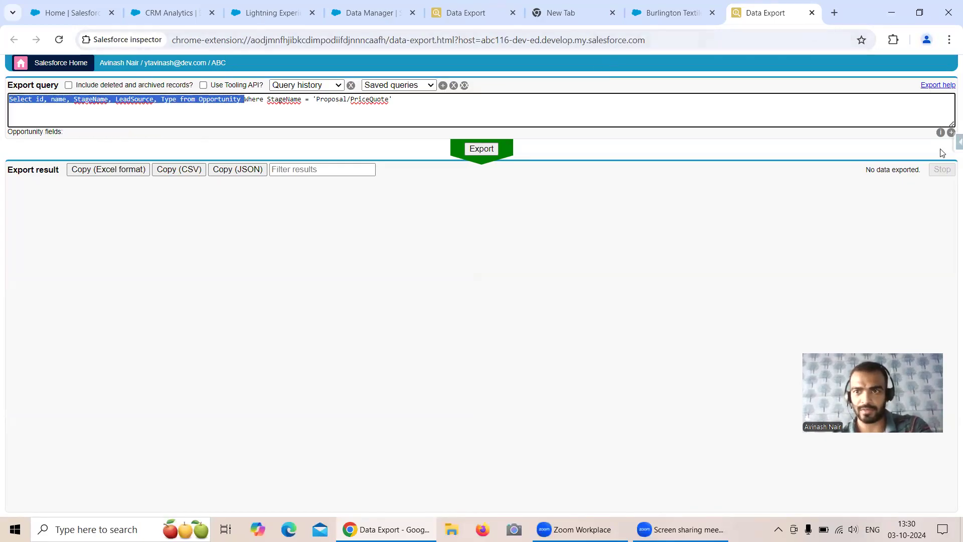
click(957, 142)
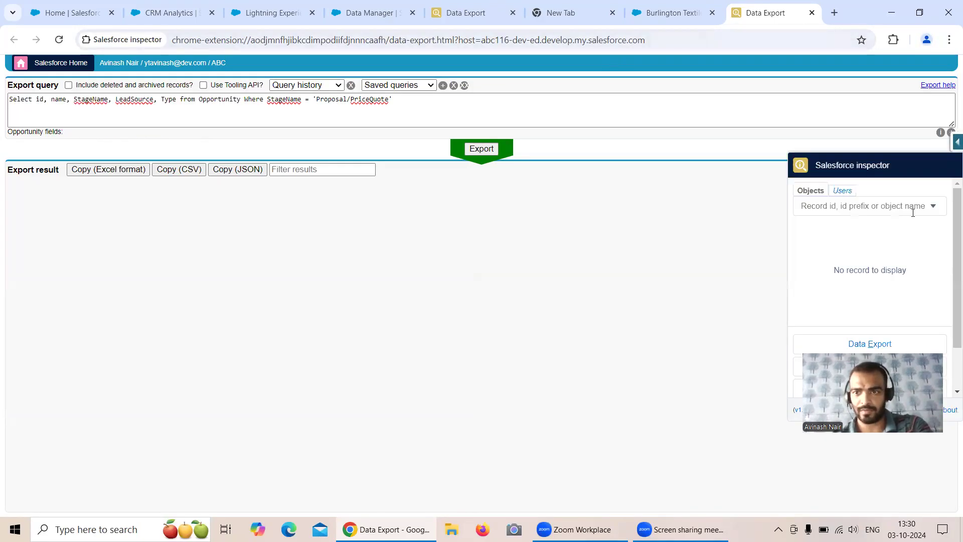
right_click(852, 345)
click(755, 357)
click(181, 99)
key(ctrl+a)
text(Select id, name, StageName, LeadSource, Type from Opportunity)
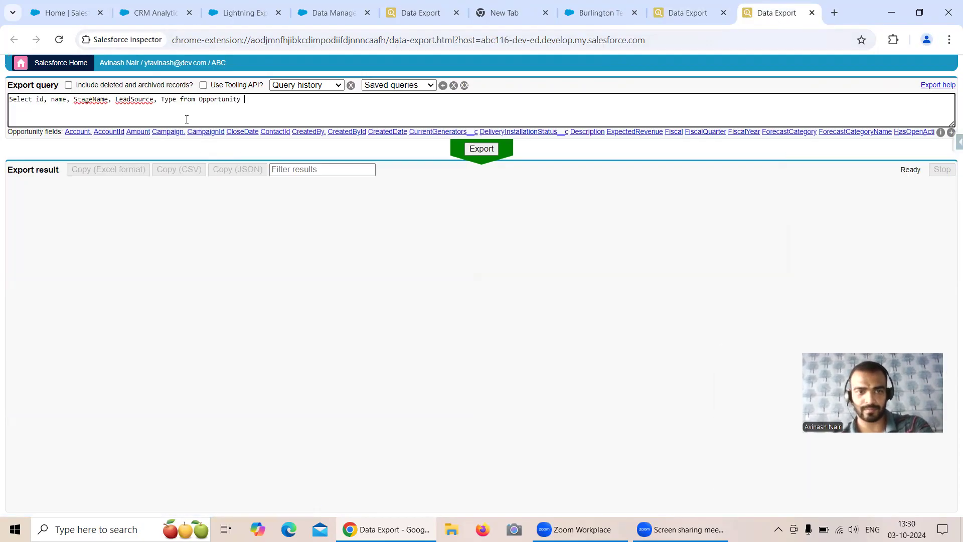
click(493, 149)
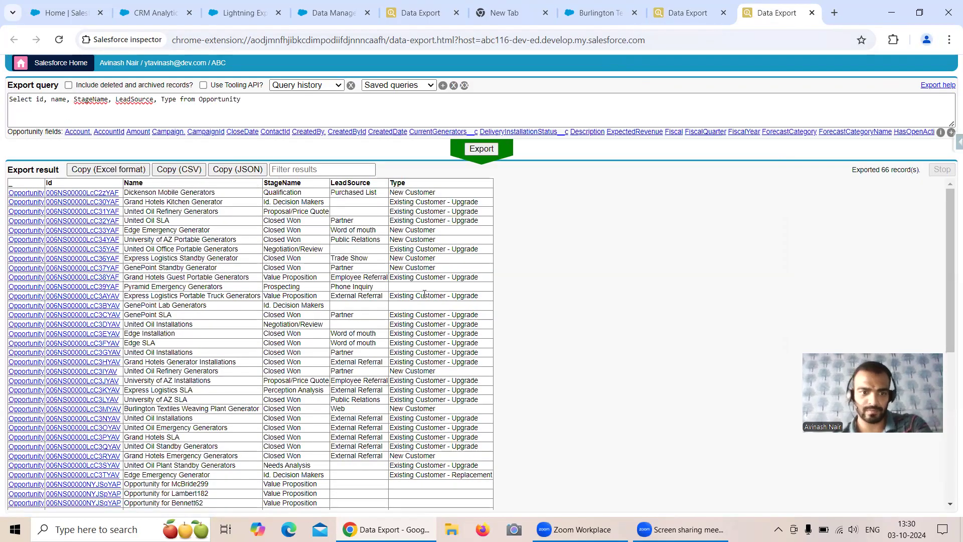
scroll(424, 293, down, 3)
scroll(424, 292, up, 3)
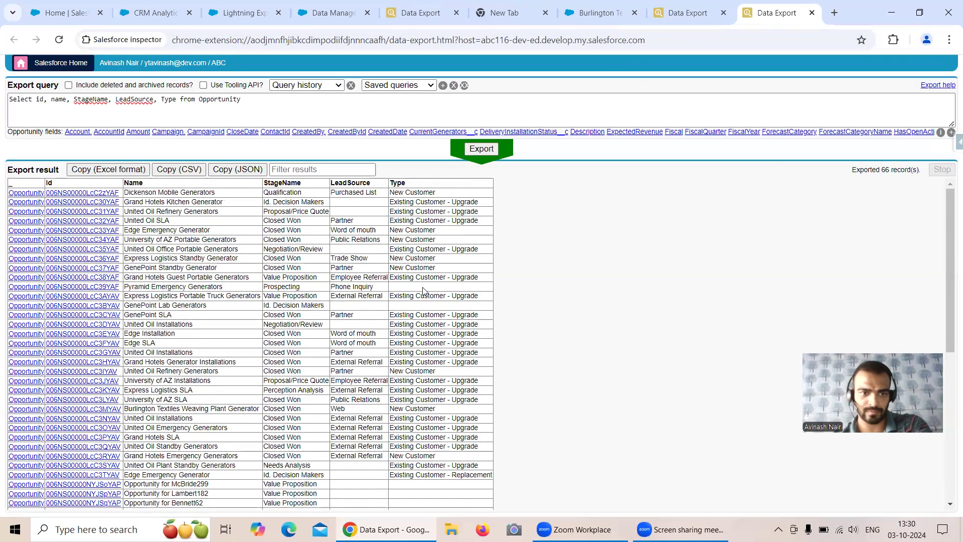
drag(264, 380, 324, 382)
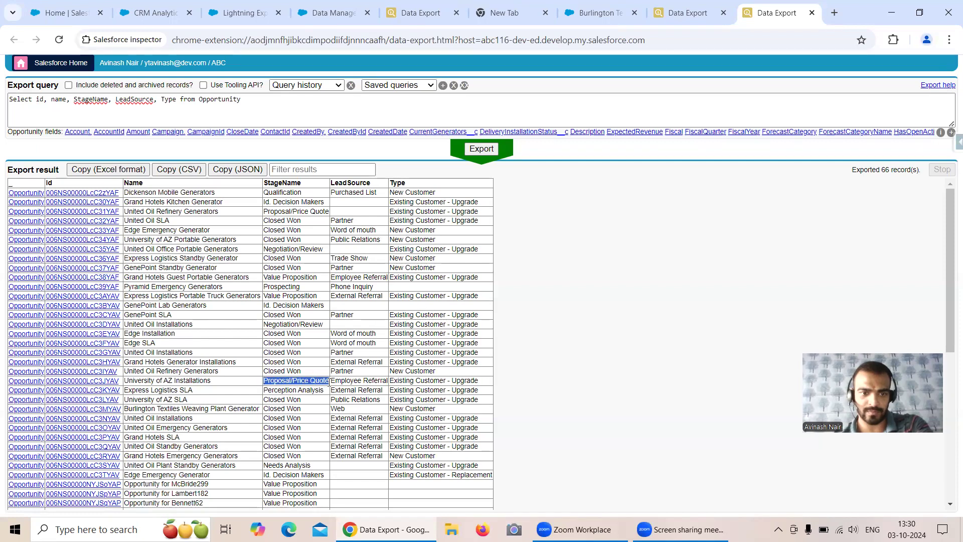
Correct the filter to StageName = 'Proposal/Price Quote' and rerun the export, returning 2 records
click(656, 19)
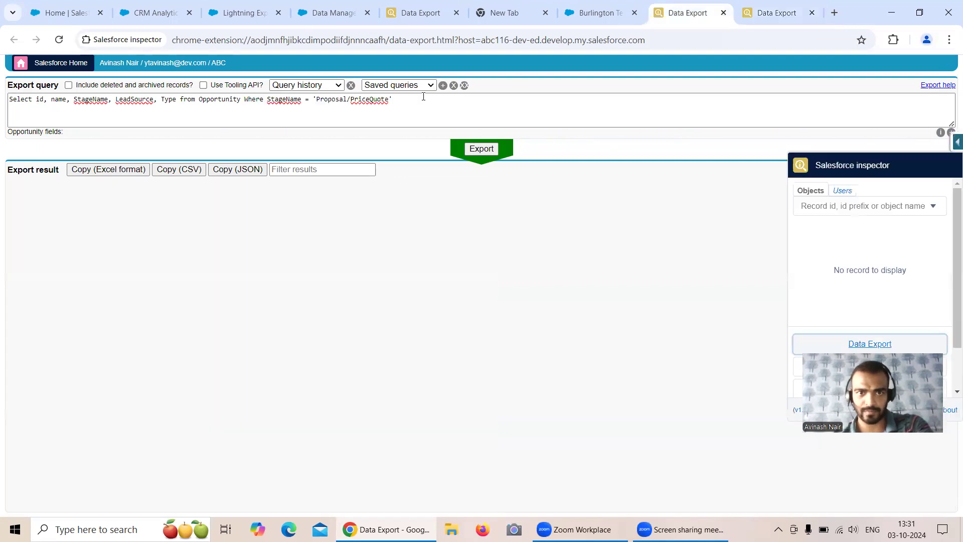
drag(321, 101, 391, 100)
text(Proposal/Price Quote)
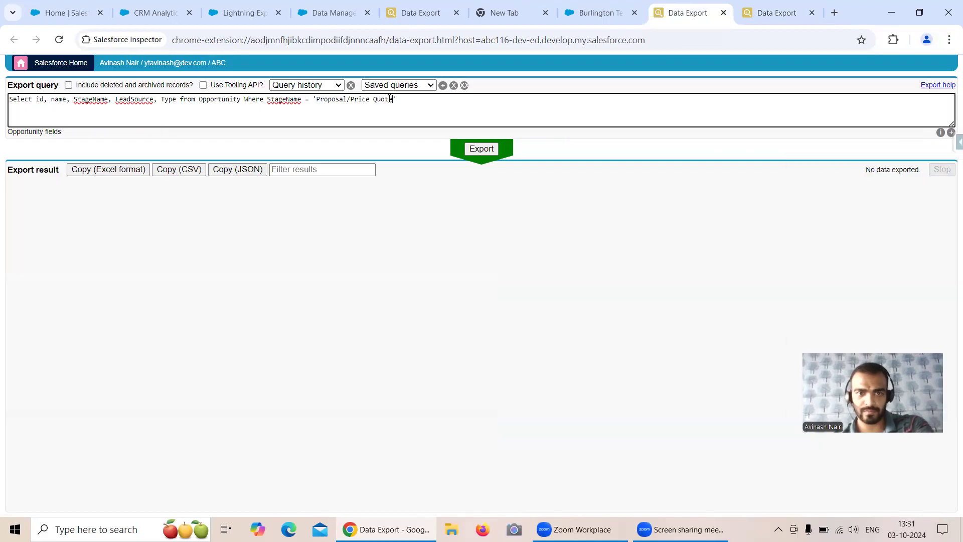
click(482, 149)
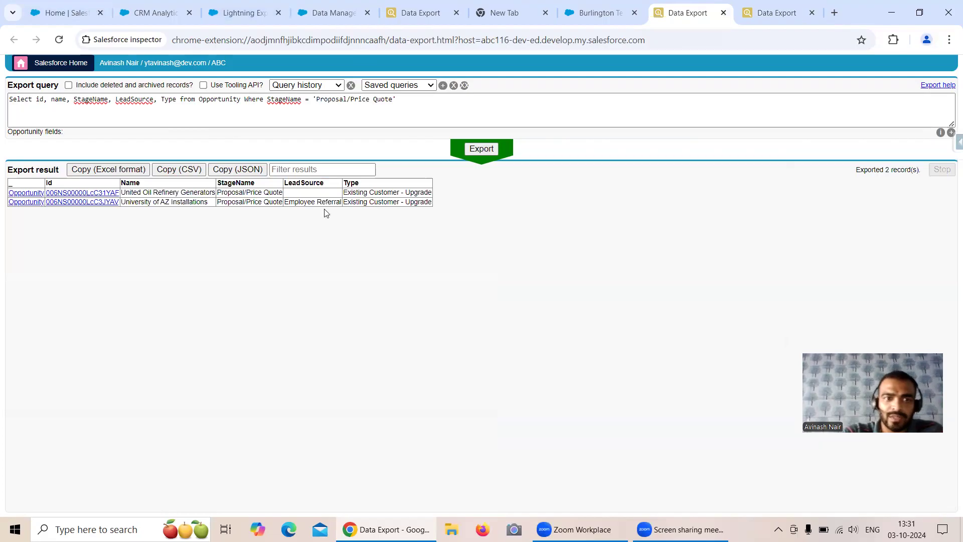
Compare with the unfiltered results, then return to Data Manager's Connect page
click(777, 18)
click(689, 15)
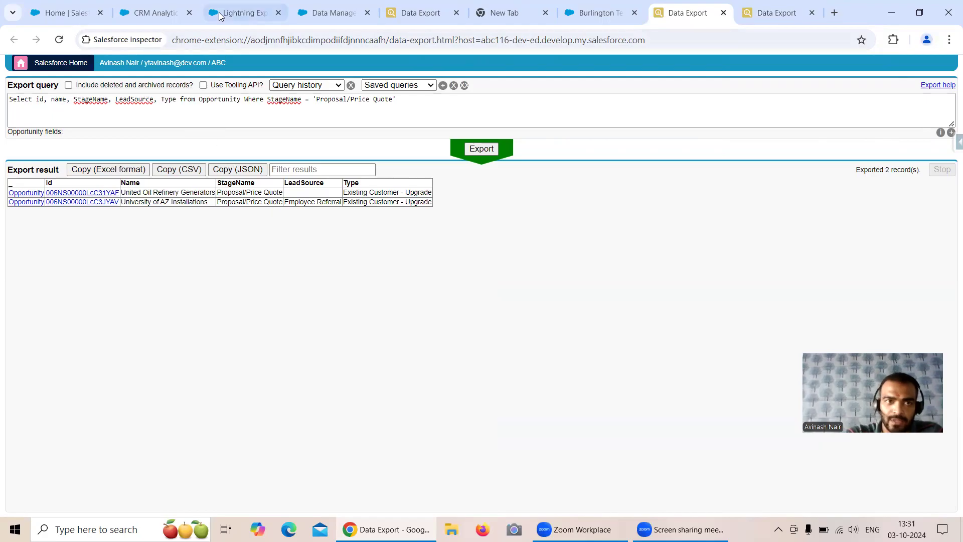
click(331, 12)
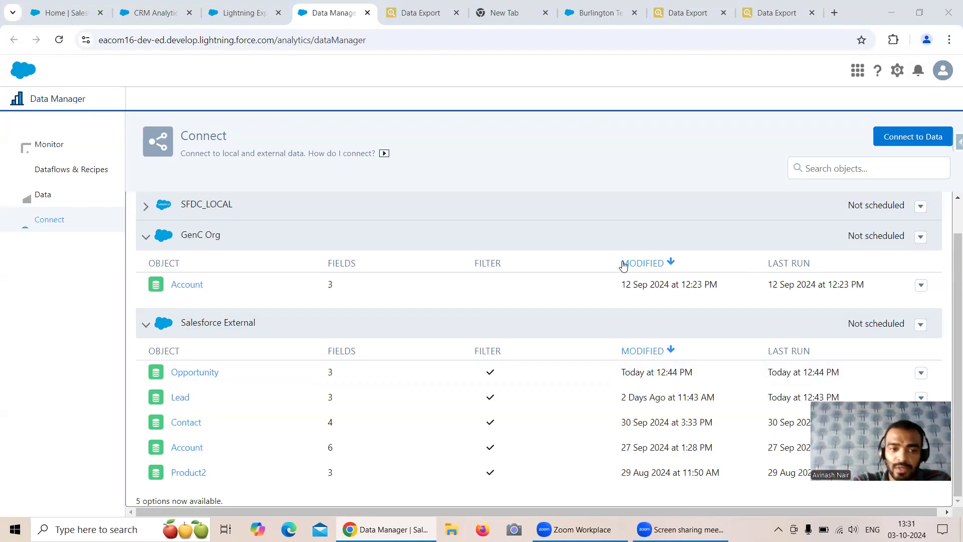
Run a data sync of the Salesforce External Opportunity object from its row menu
click(207, 371)
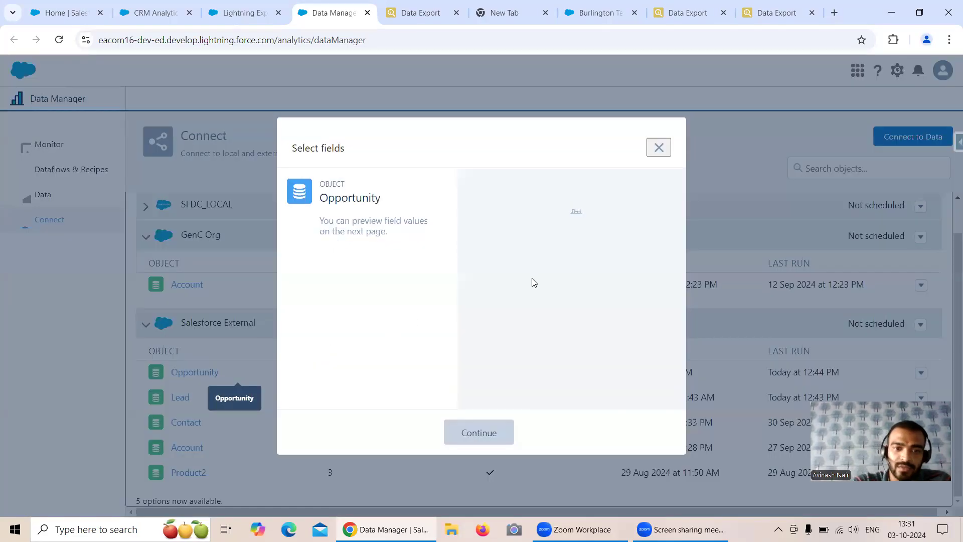
click(658, 147)
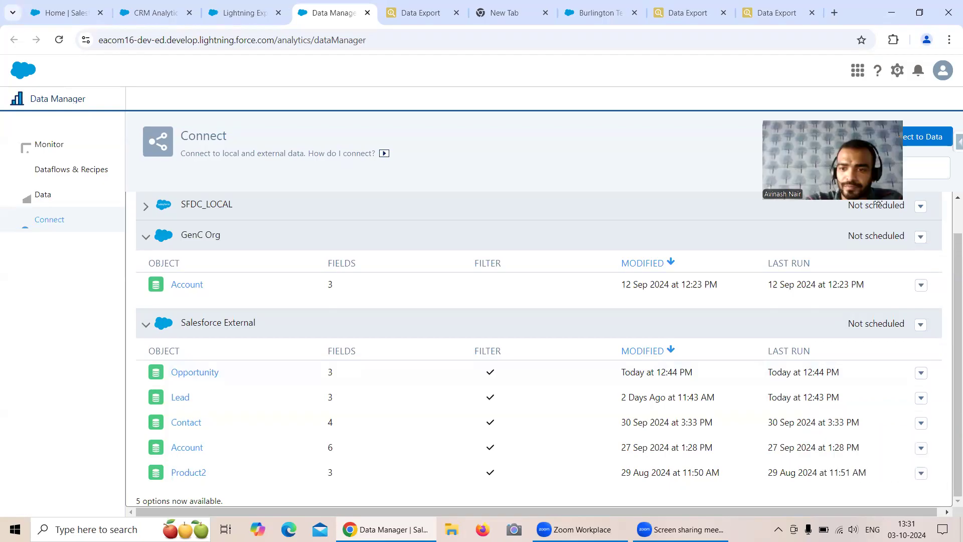
click(921, 372)
click(797, 394)
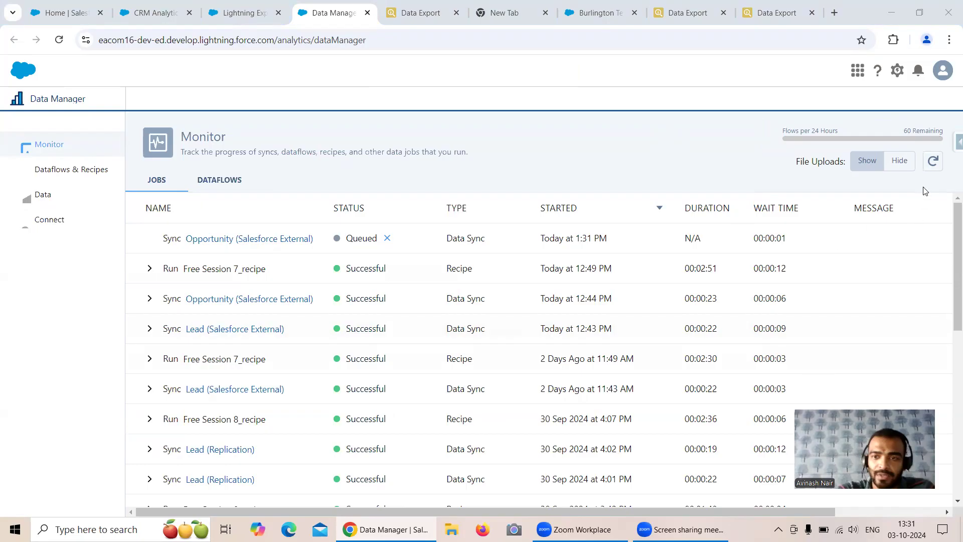
Refresh the Monitor jobs list until the 1:31 PM Opportunity sync shows Successful
click(933, 162)
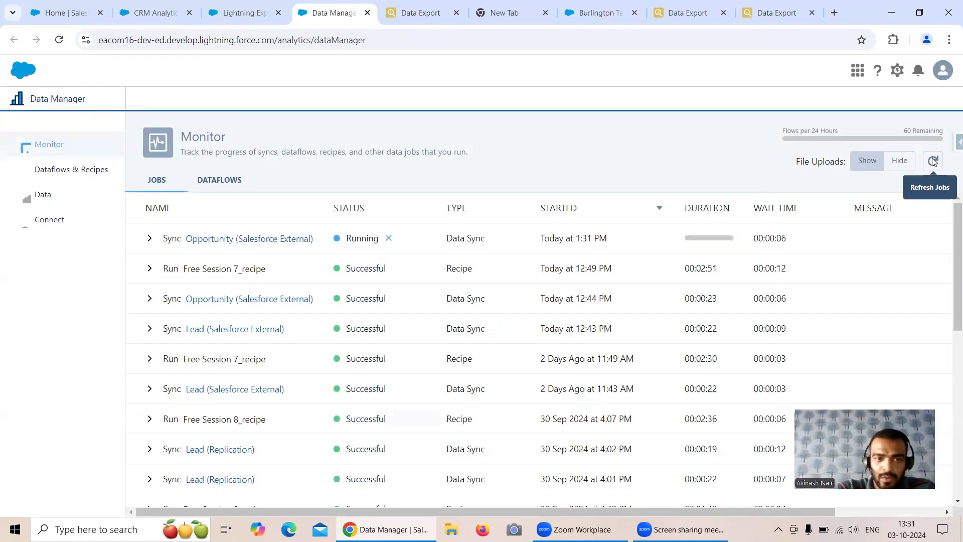
click(933, 161)
click(933, 161)
click(932, 161)
click(933, 162)
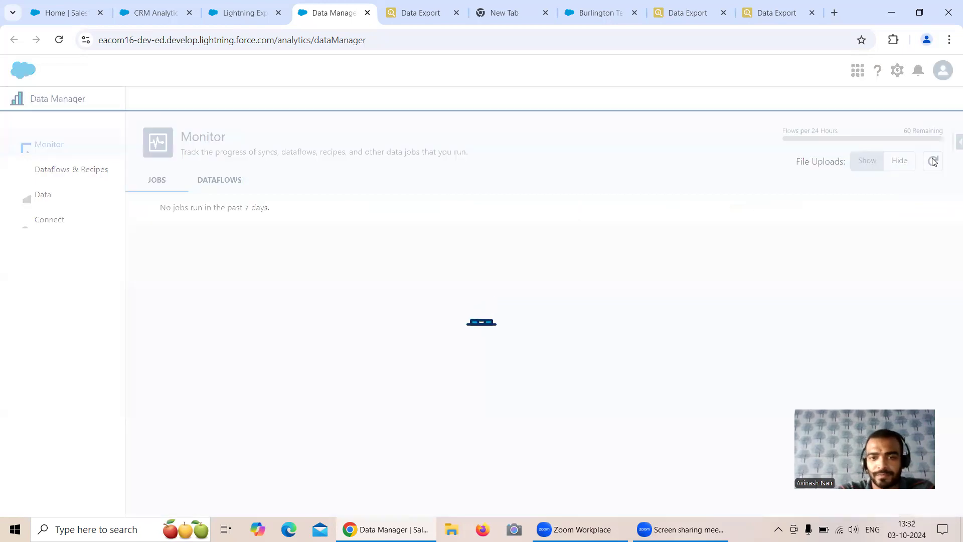
click(932, 162)
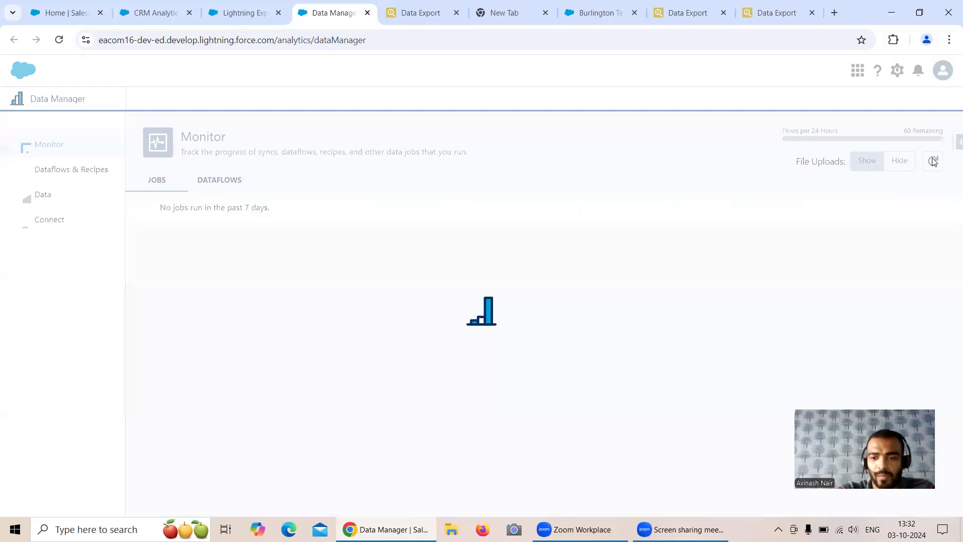
click(933, 161)
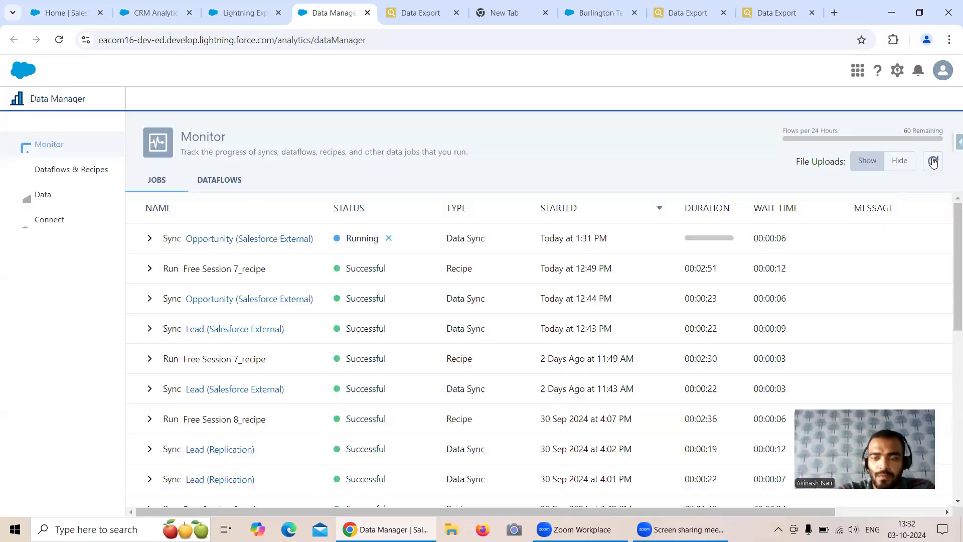
click(933, 161)
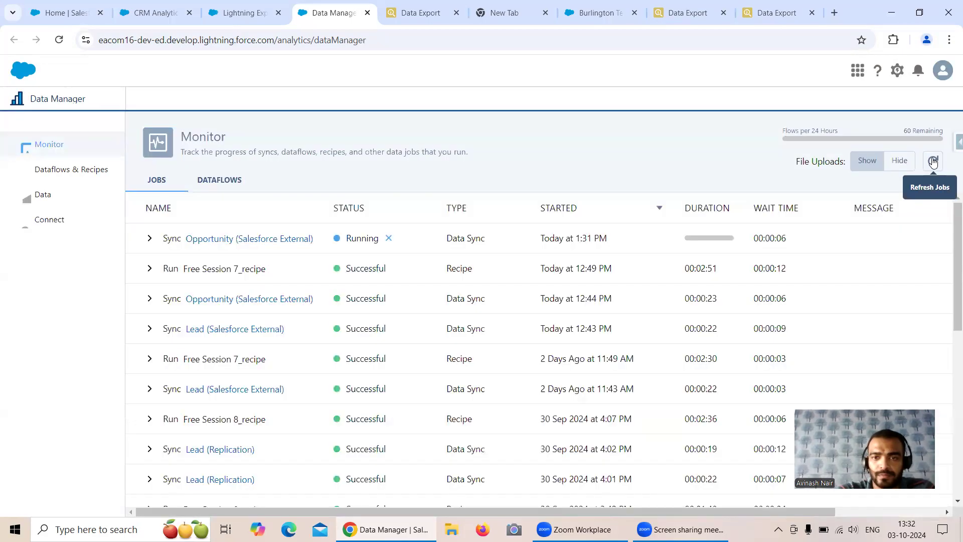
click(932, 162)
click(933, 161)
click(932, 162)
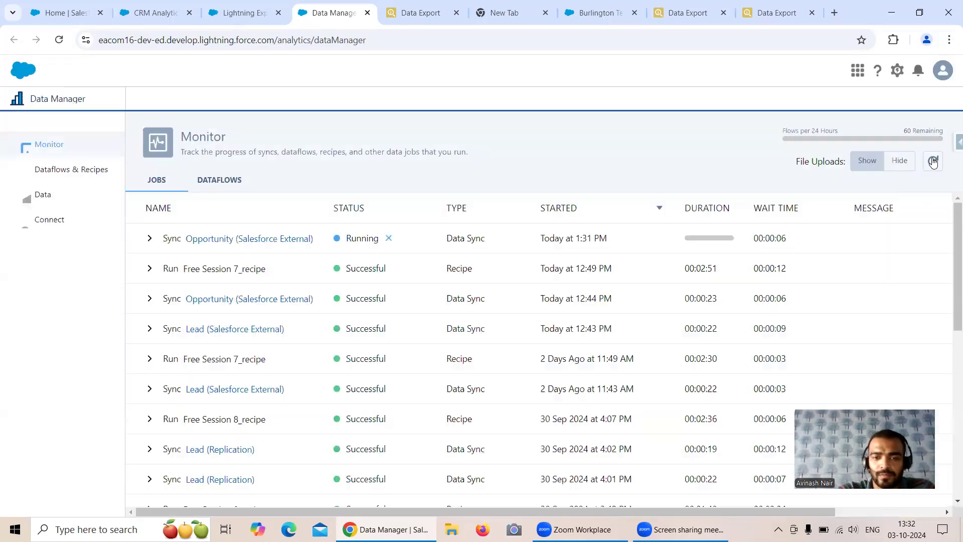
click(932, 162)
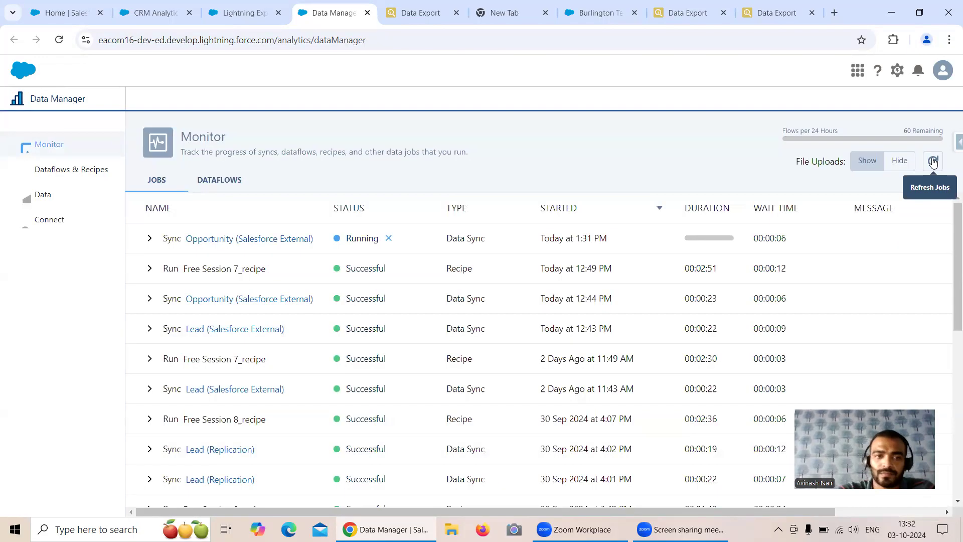
click(932, 161)
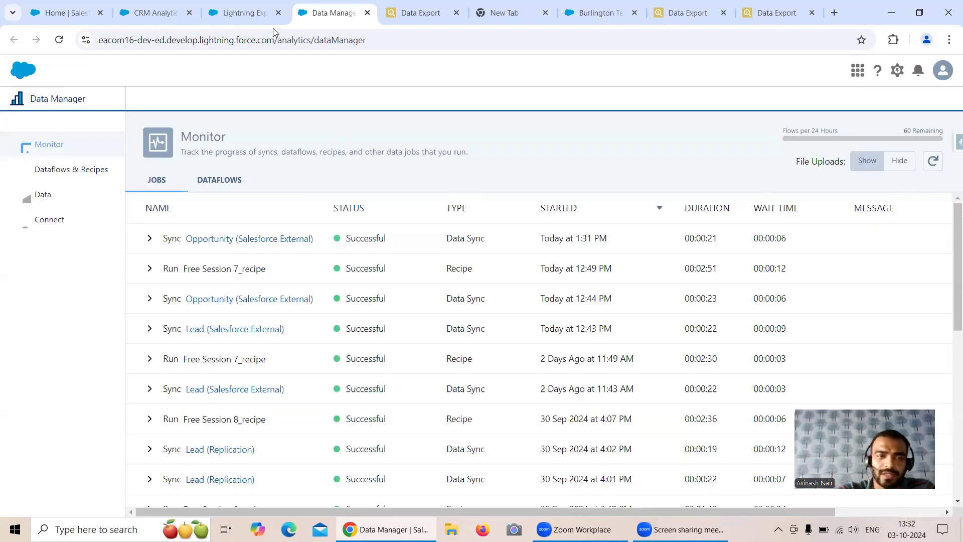
Go back to Data Manager and show the Dataflows & Recipes list
click(243, 18)
click(168, 14)
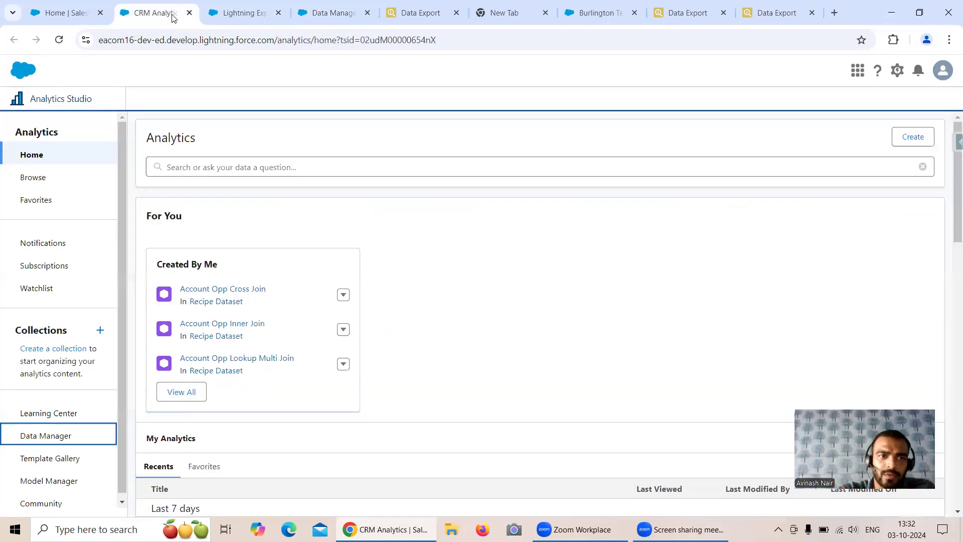
click(243, 13)
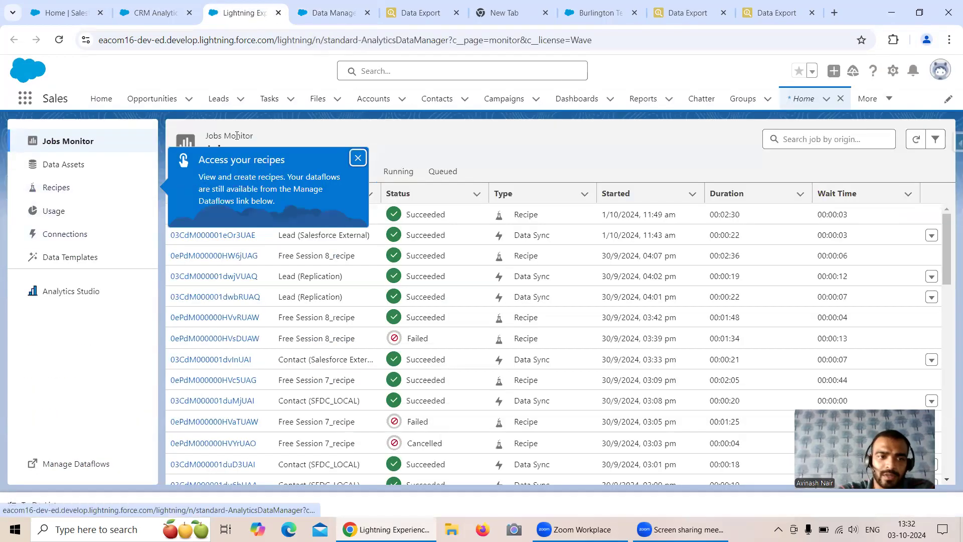
click(333, 12)
click(75, 170)
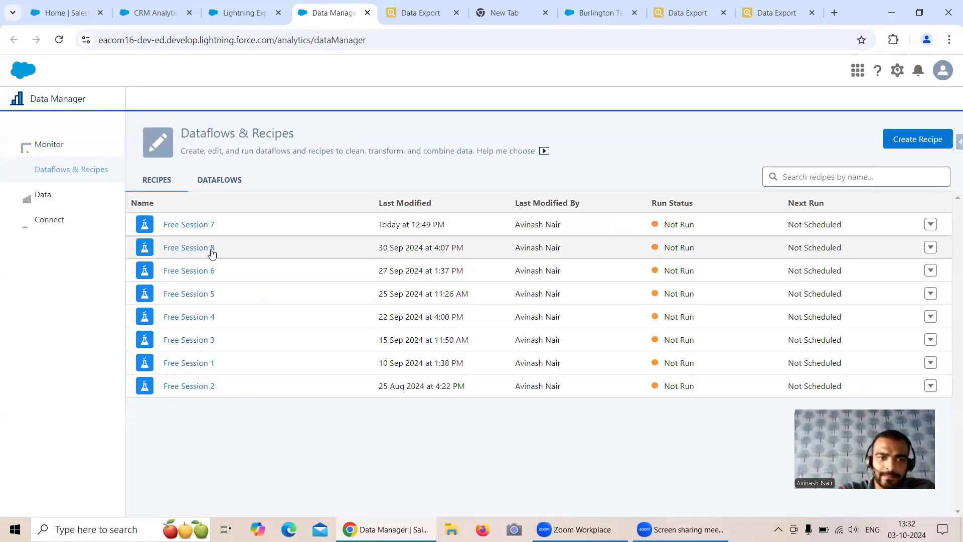
Open Free Session 8 and add the External-only Opportunity object as an input node
click(209, 248)
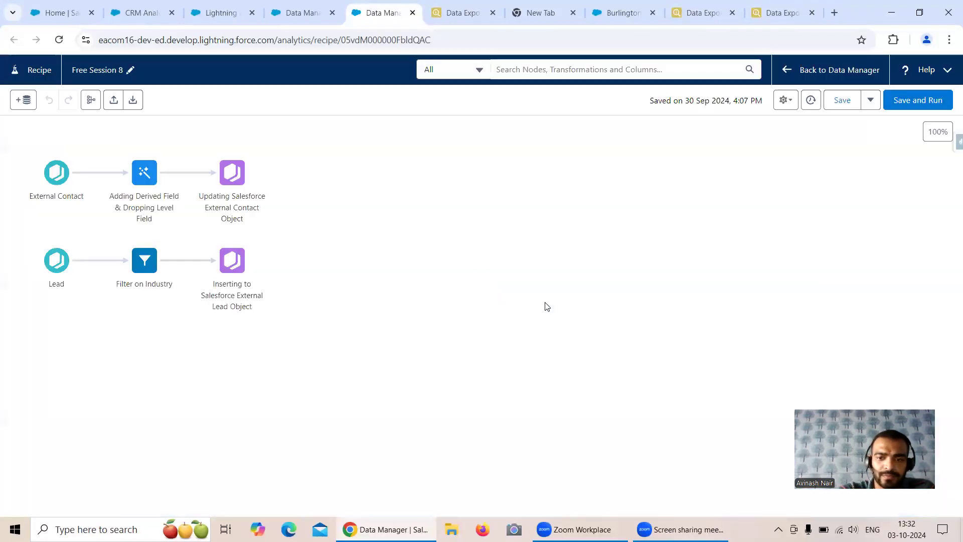
click(23, 100)
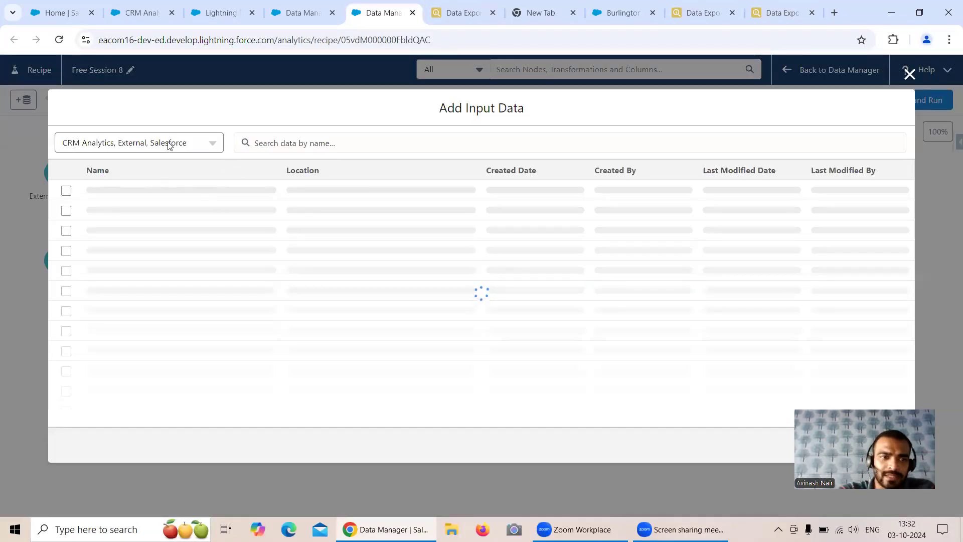
click(169, 142)
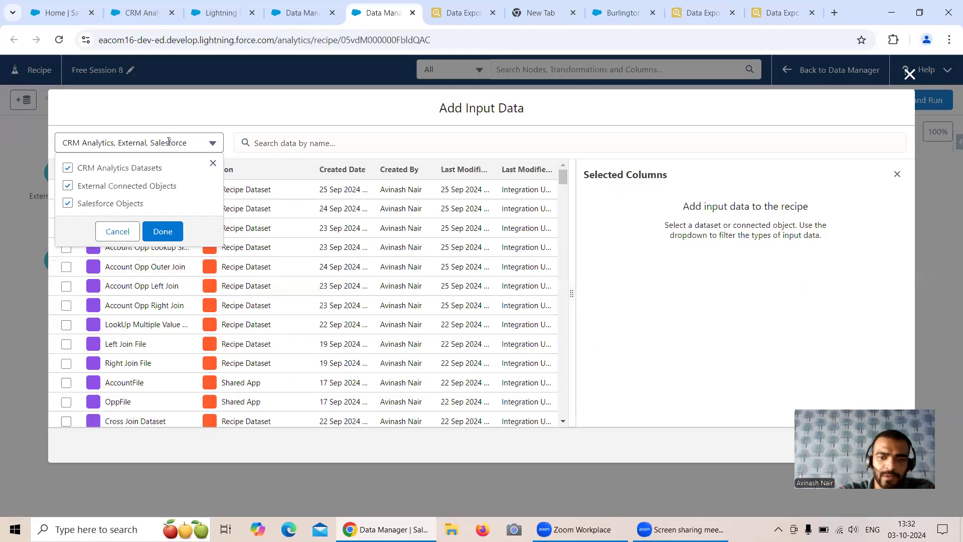
click(68, 168)
click(68, 203)
click(165, 231)
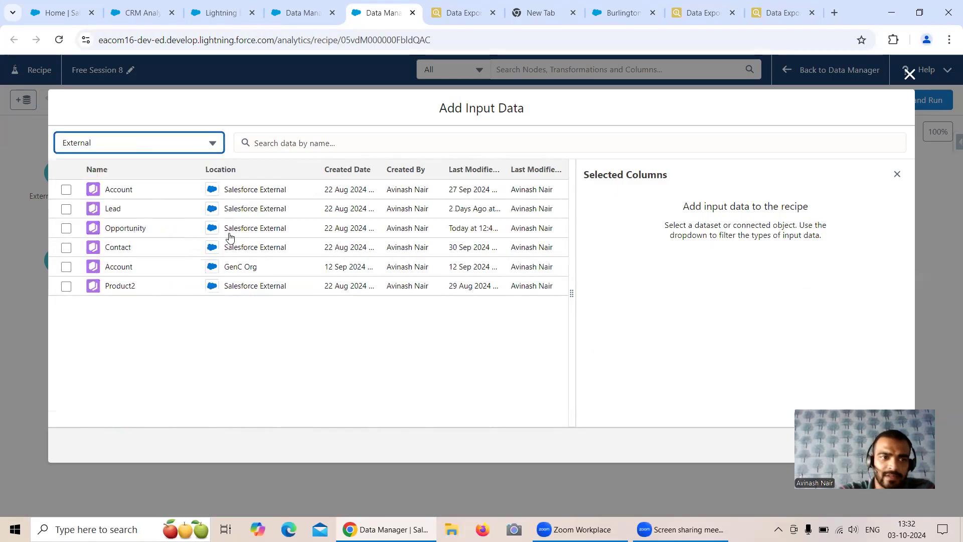
click(66, 228)
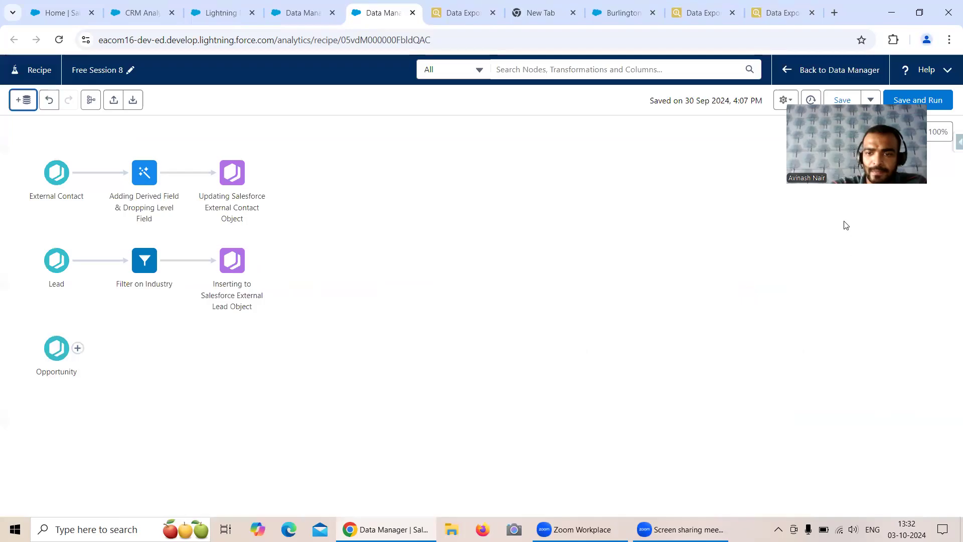
Open and then dismiss the add-node menu on the new Opportunity input
drag(847, 150, 872, 455)
click(78, 348)
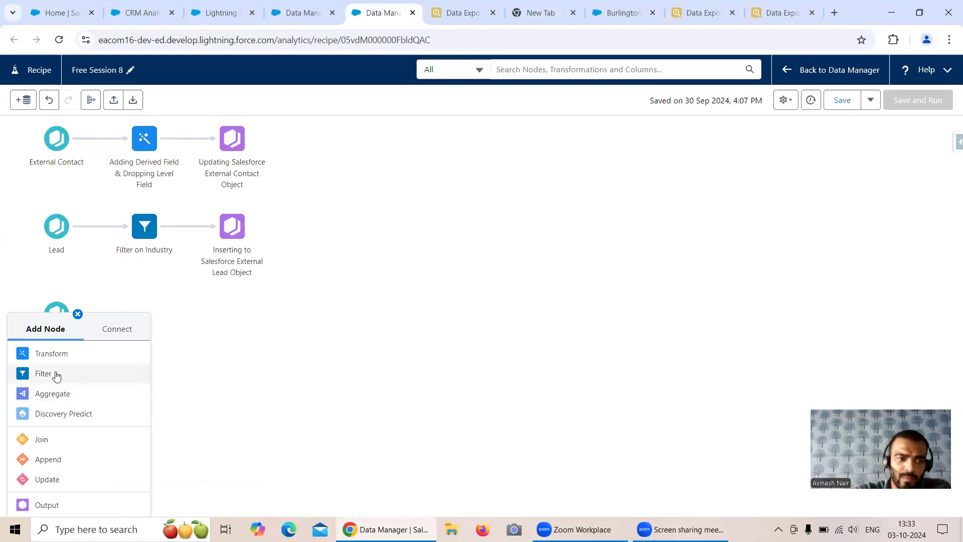
click(558, 208)
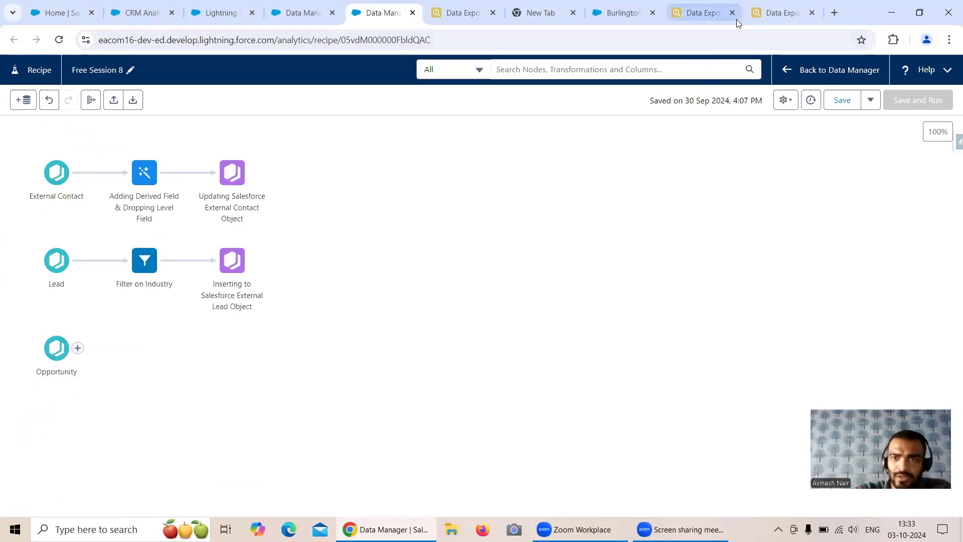
Add WHERE StageName = 'Value Proposition' to the query, export 37 records, then return to the recipes list
click(782, 13)
click(254, 99)
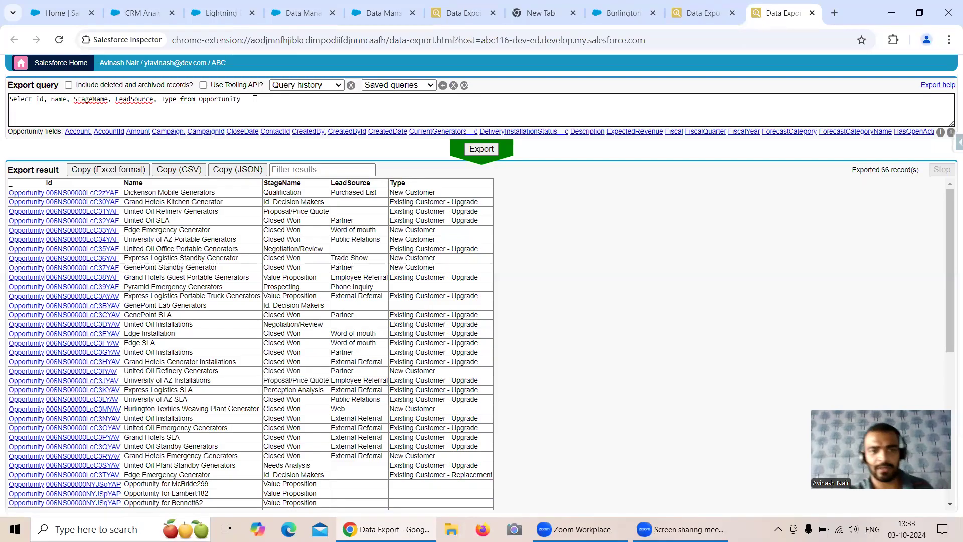
text(Whe)
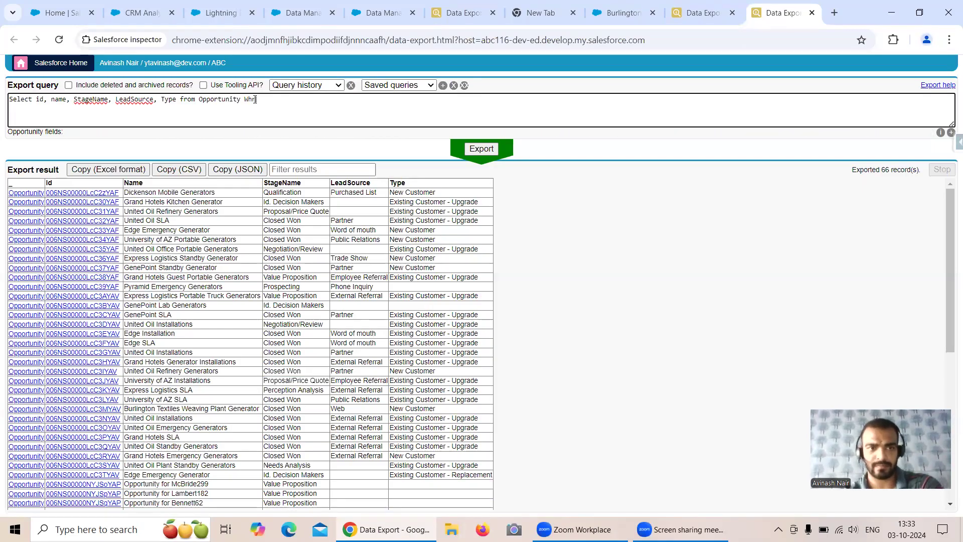
text(re Stage)
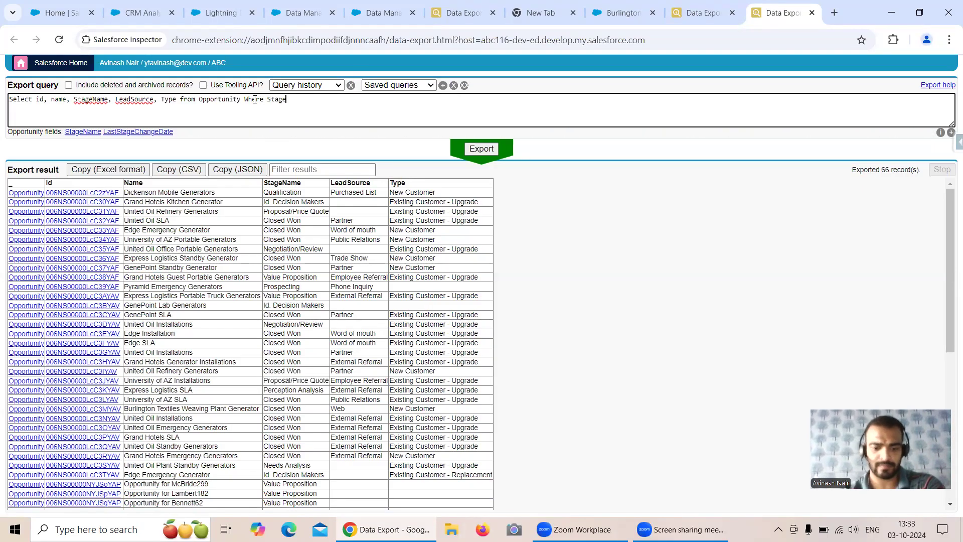
text(Name =)
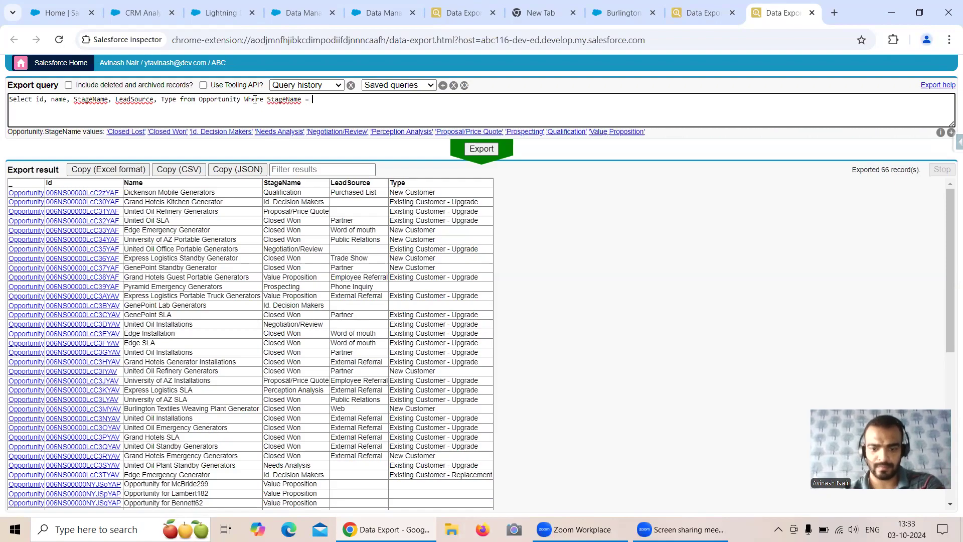
text( ')
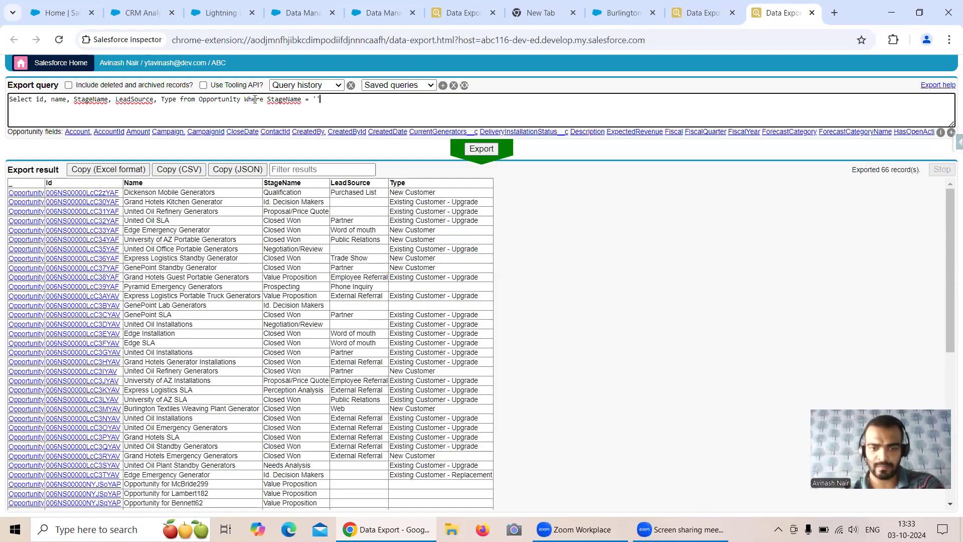
text(Value Proposition)
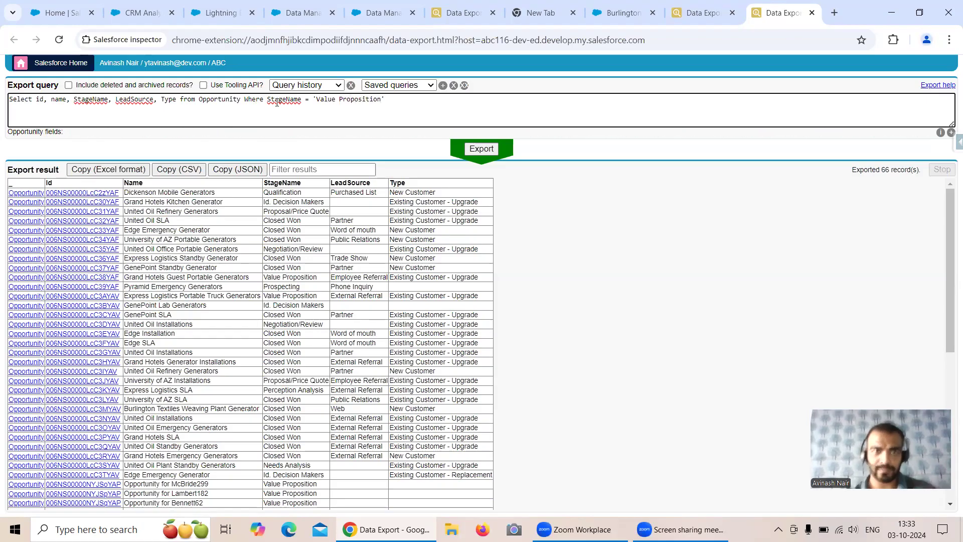
click(481, 149)
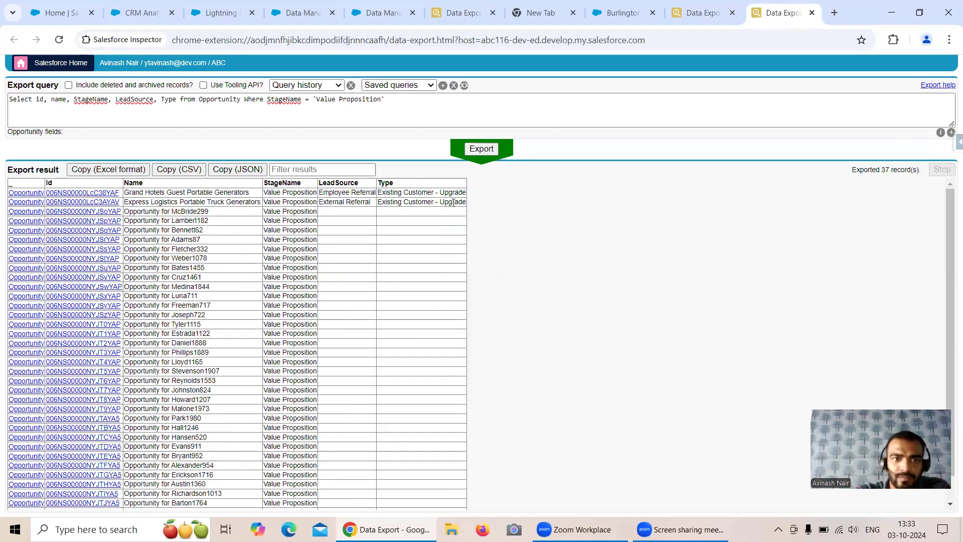
scroll(387, 245, down, 1)
scroll(387, 244, up, 1)
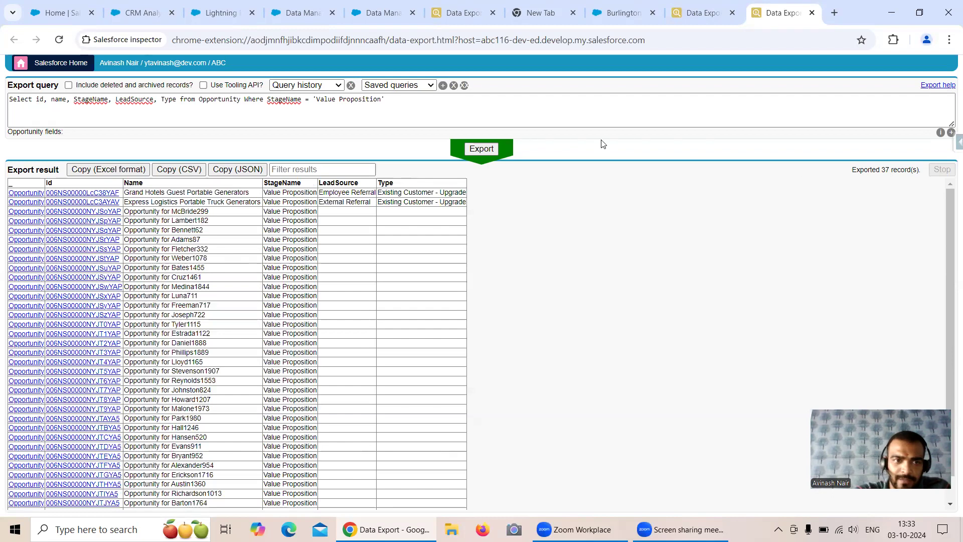
click(303, 17)
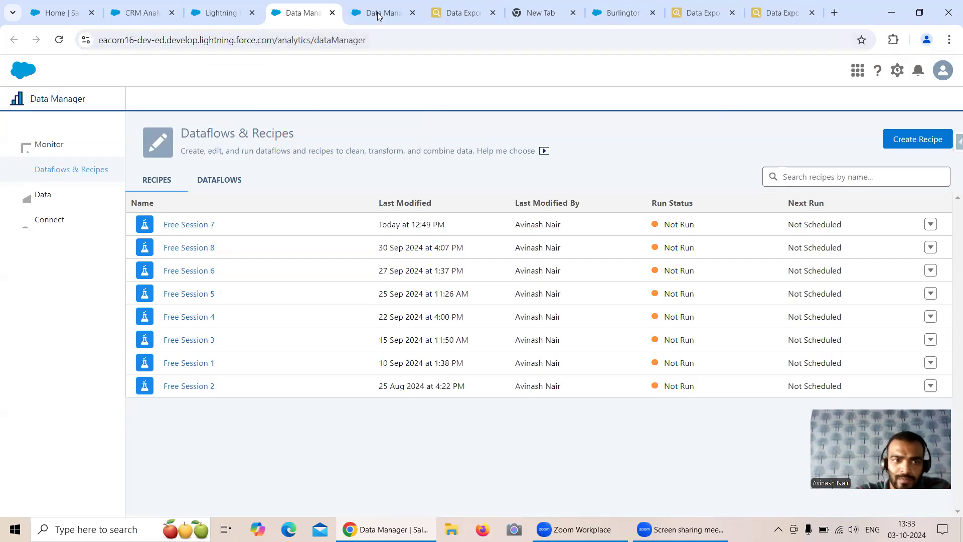
Rename the Opportunity input node to 'External Opportunity' in the Free Session 8 recipe
key(ctrl+Tab)
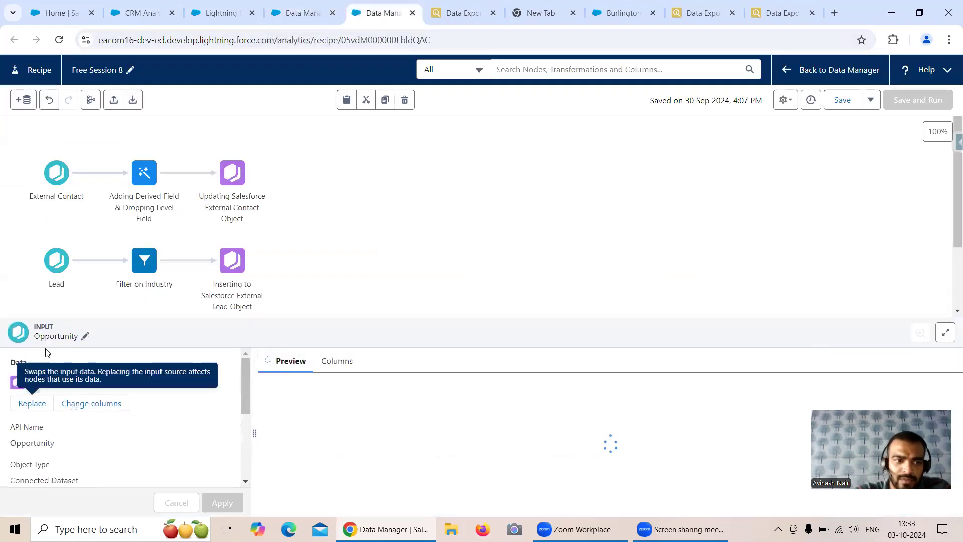
click(85, 336)
click(112, 286)
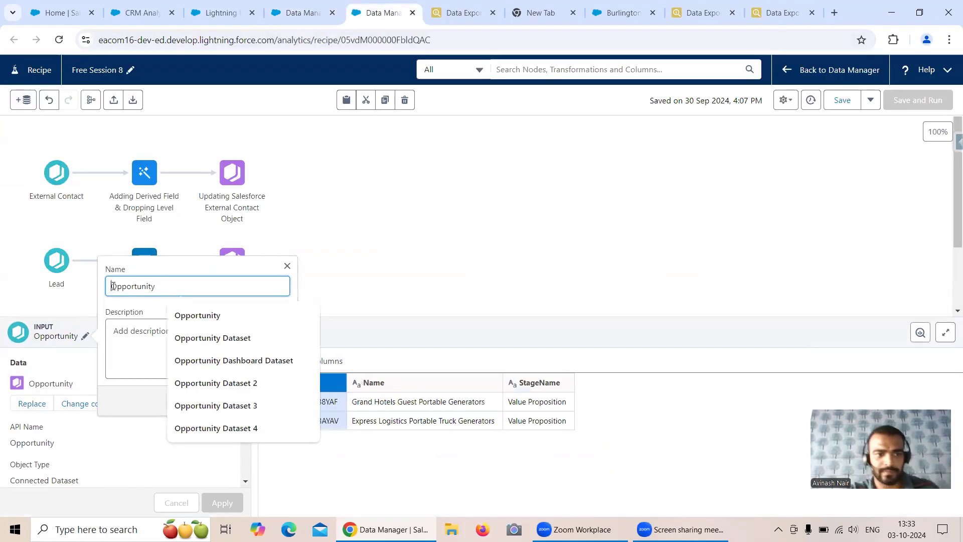
text(External)
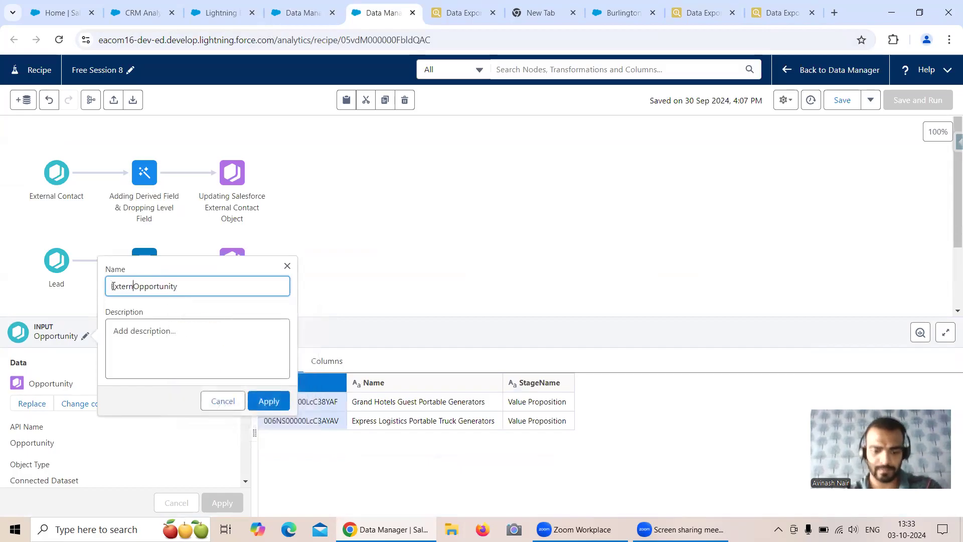
click(268, 400)
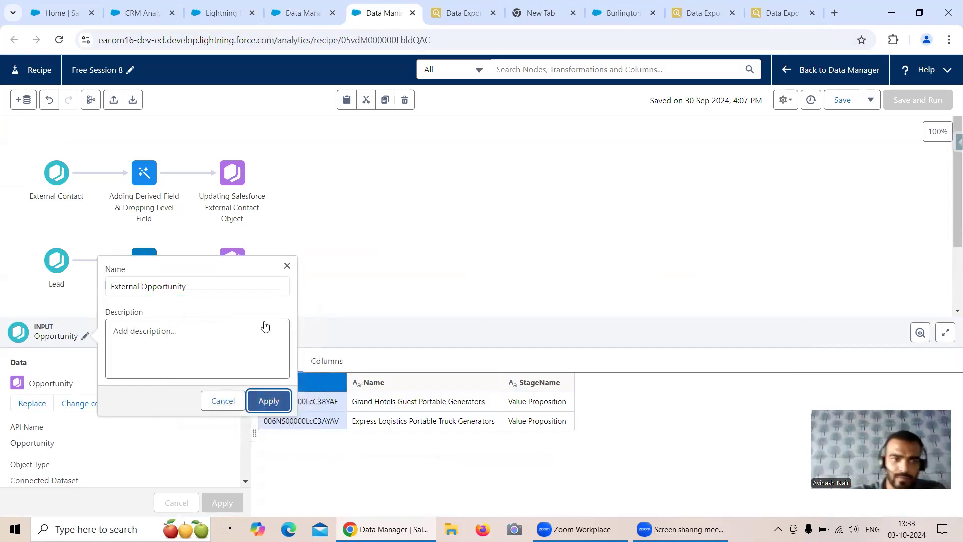
click(396, 239)
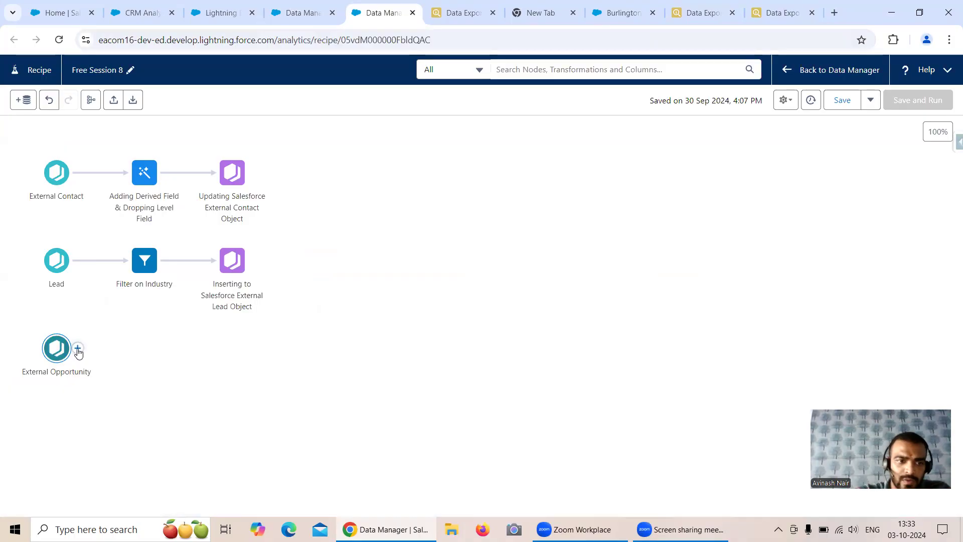
Open the add-node menu after the External Opportunity input
click(76, 350)
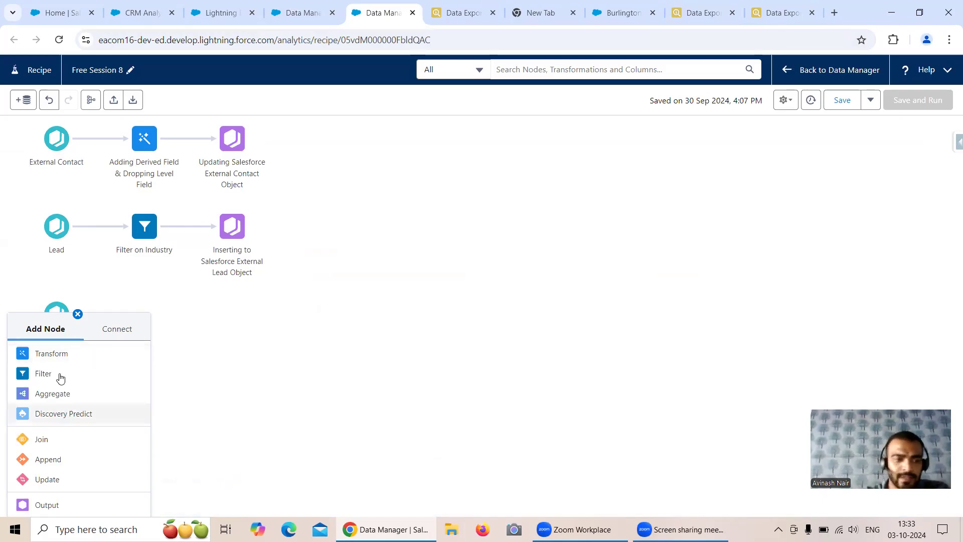
click(50, 310)
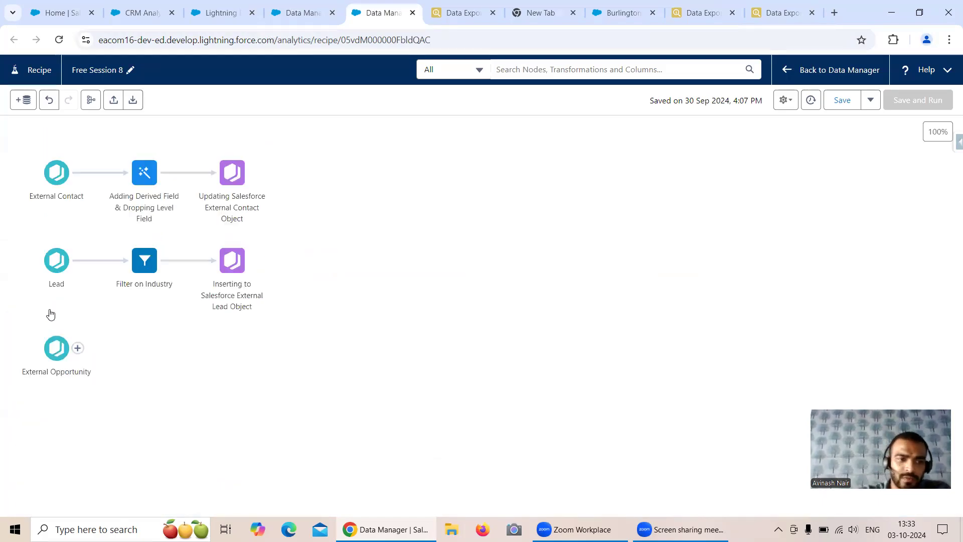
click(78, 348)
Add an output after External Opportunity that writes to Salesforce_Developer_Org with the UPDATE operation
click(58, 504)
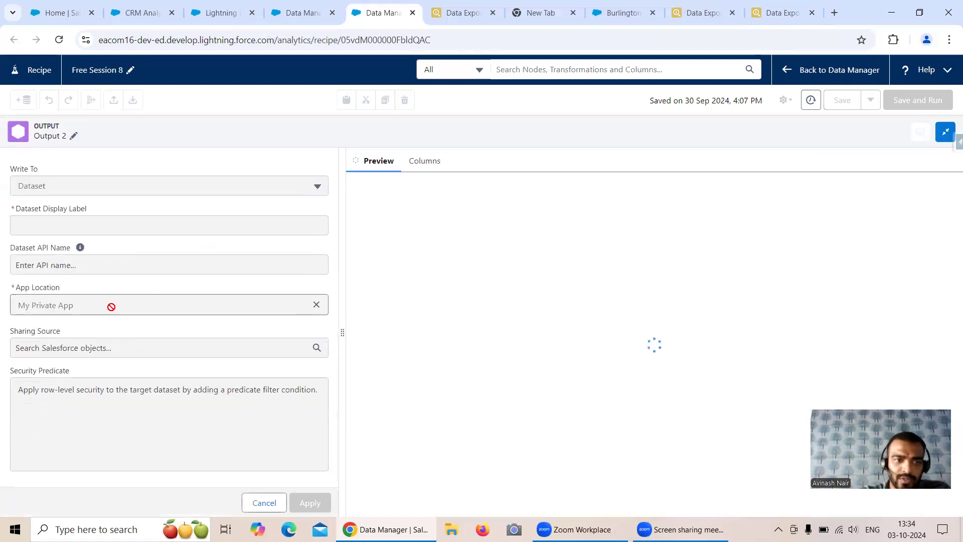
click(84, 187)
click(83, 243)
click(88, 225)
click(95, 256)
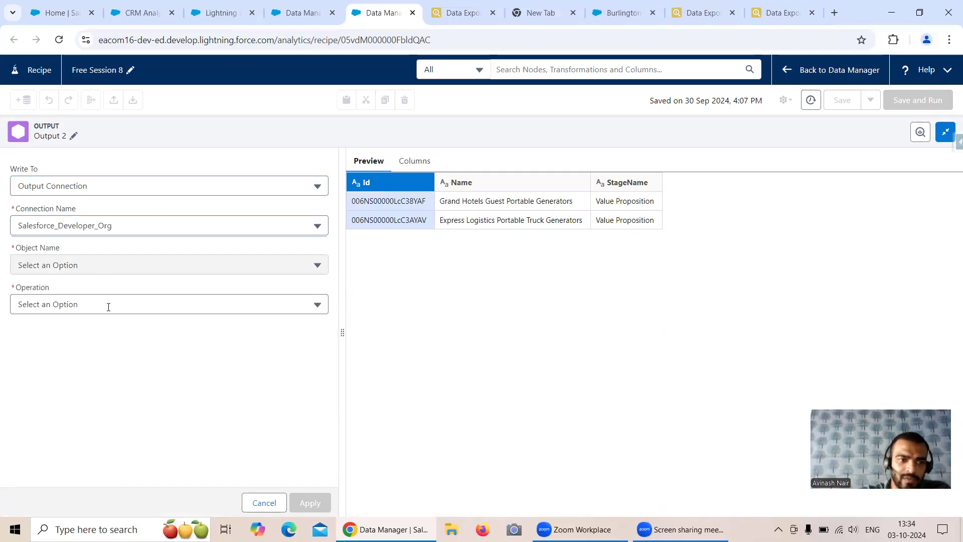
click(107, 305)
click(88, 362)
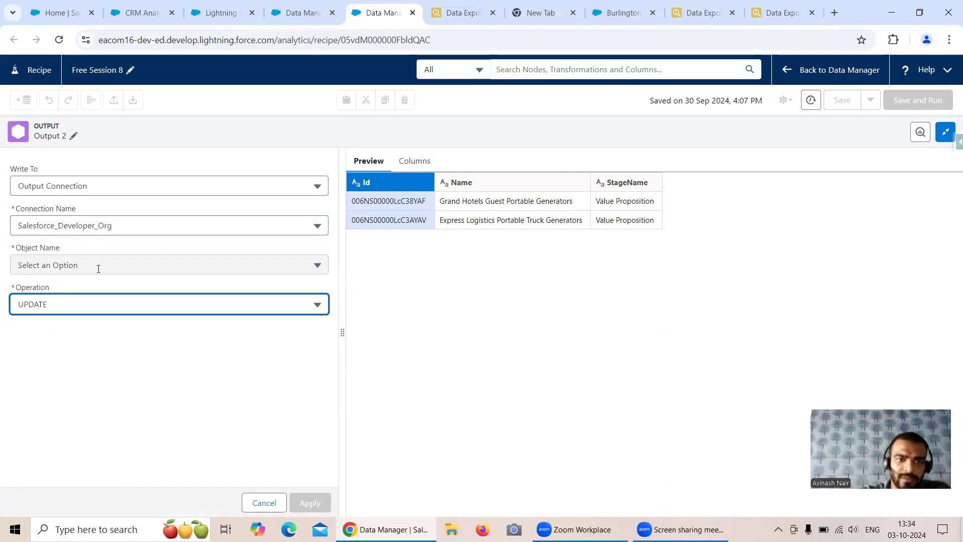
Target the Opportunity object, check the Id, Name and StageName mapping, and apply the output
click(98, 266)
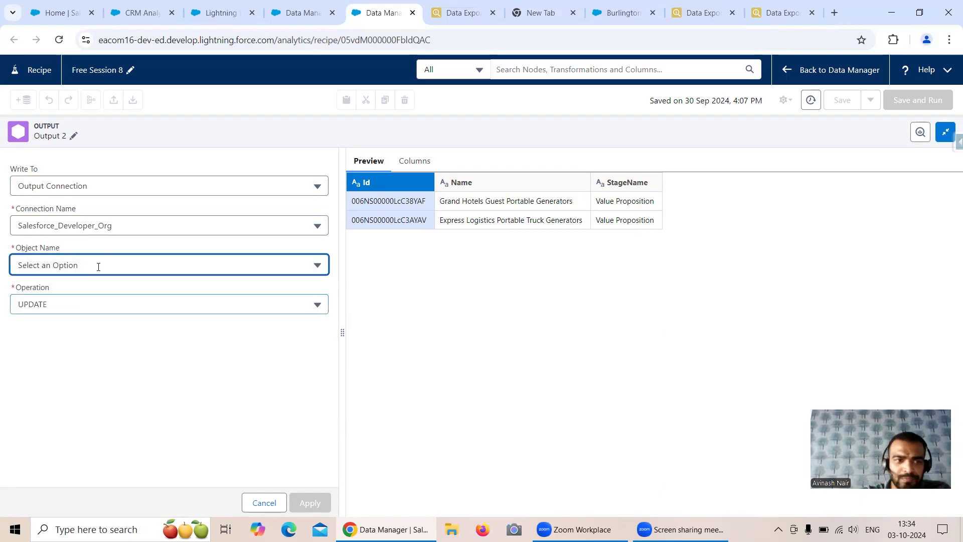
scroll(116, 326, down, 5)
scroll(119, 321, down, 2)
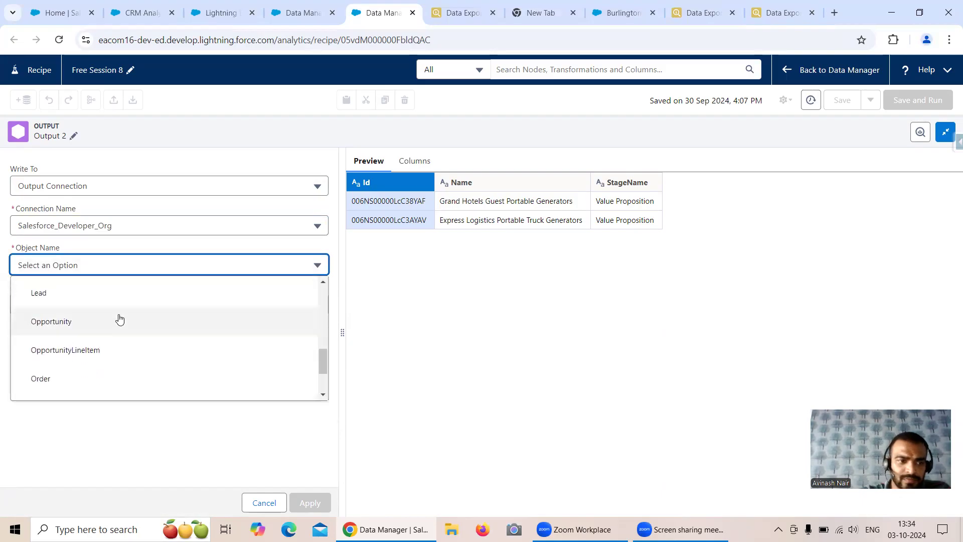
click(80, 321)
click(183, 375)
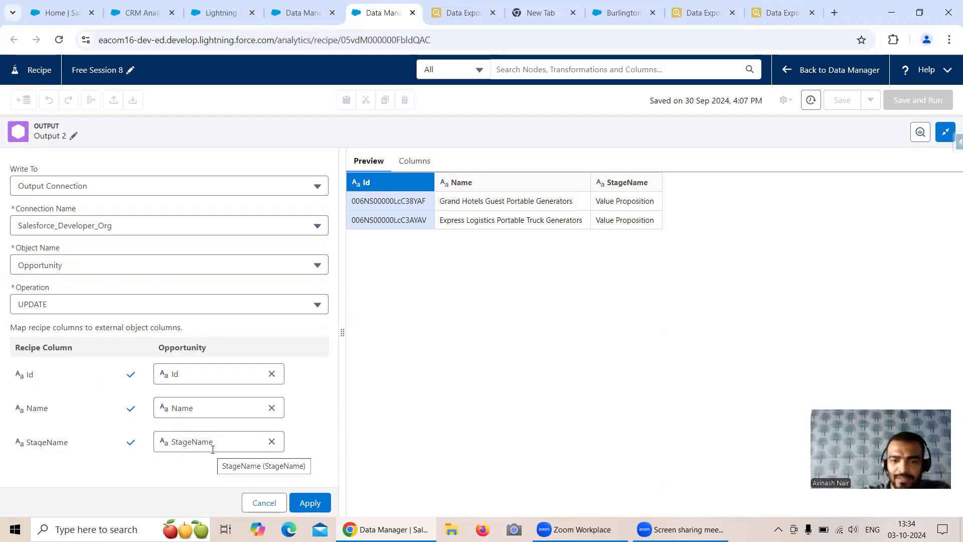
click(310, 502)
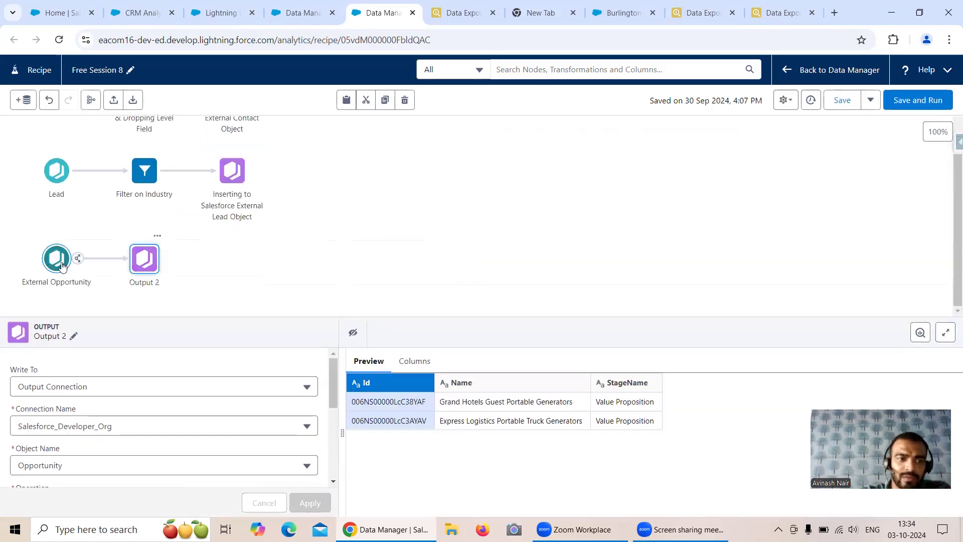
Exclude the Name column from the External Opportunity input's column selection
click(61, 265)
click(112, 403)
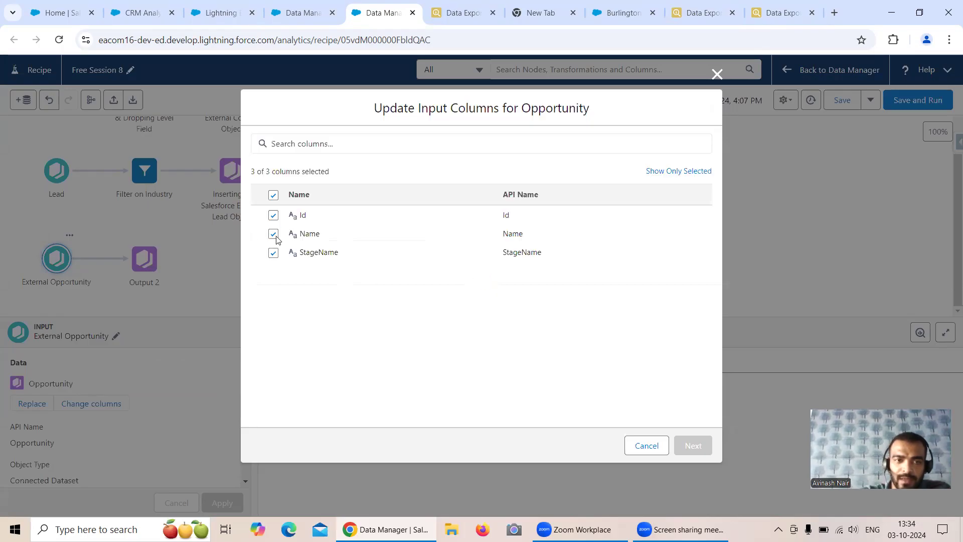
click(274, 234)
click(693, 444)
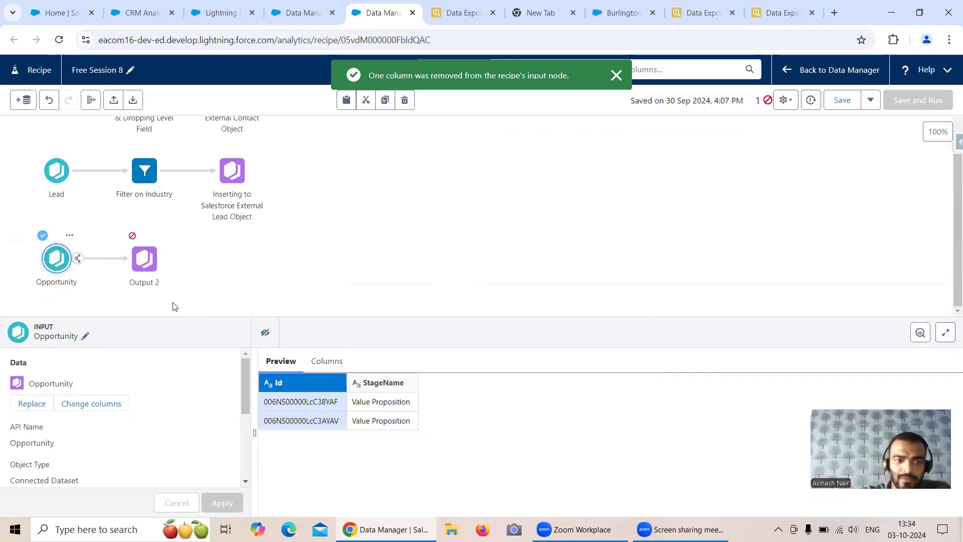
Delete the Name mapping from Output 2 so only Id and StageName remain, then go to Salesforce Inspector
click(144, 258)
scroll(291, 408, down, 5)
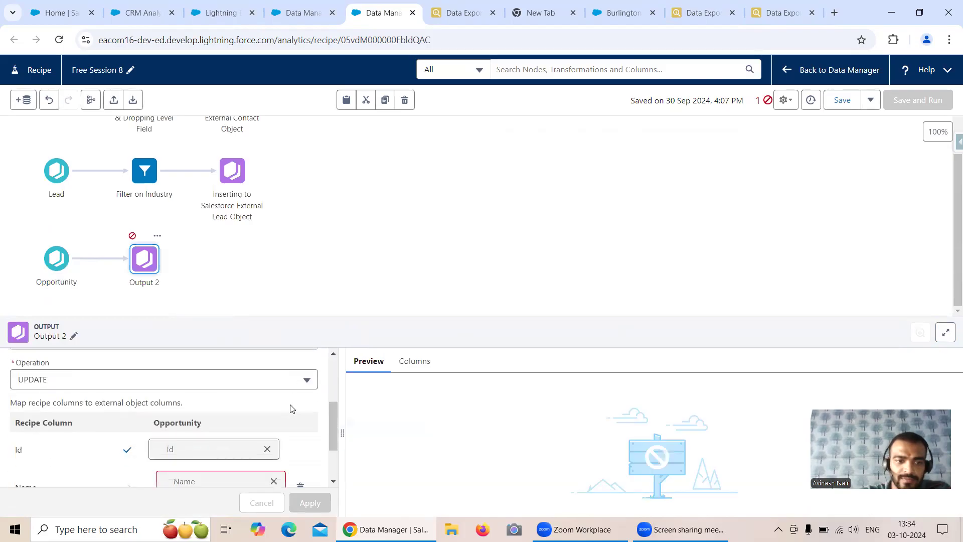
scroll(290, 408, down, 2)
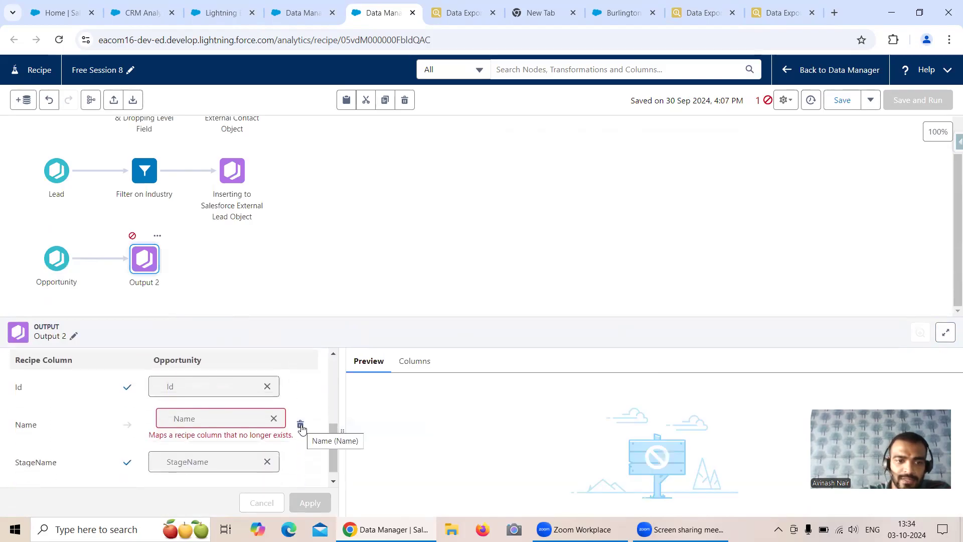
click(301, 426)
click(310, 502)
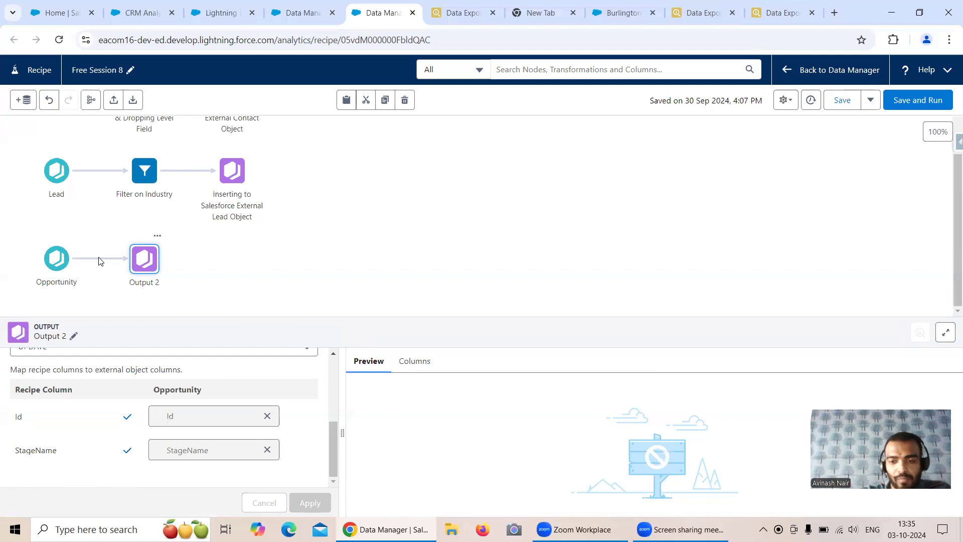
click(702, 12)
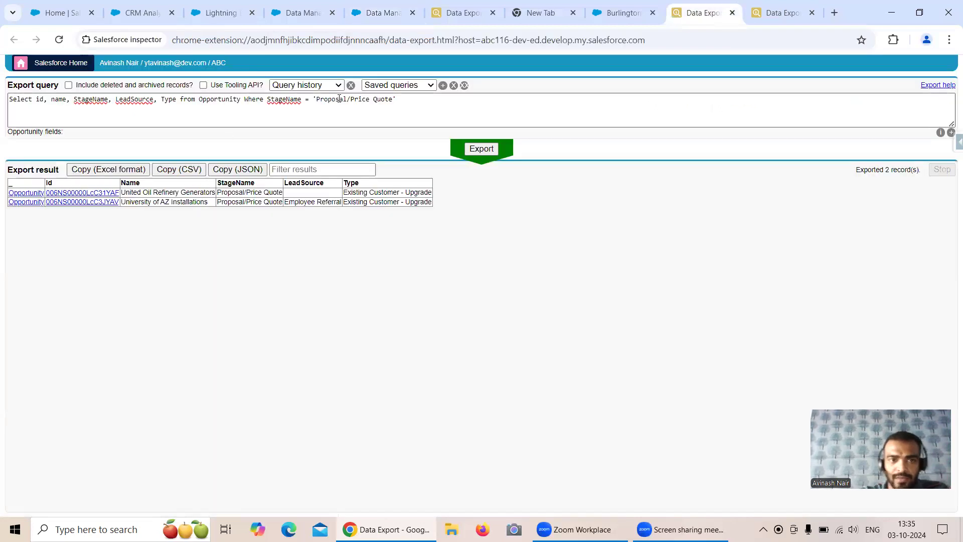
Select the 'Proposal/Price Quote' stage value in the Inspector query and return to the Free Session 8 recipe
drag(318, 99, 393, 99)
key(ctrl+c)
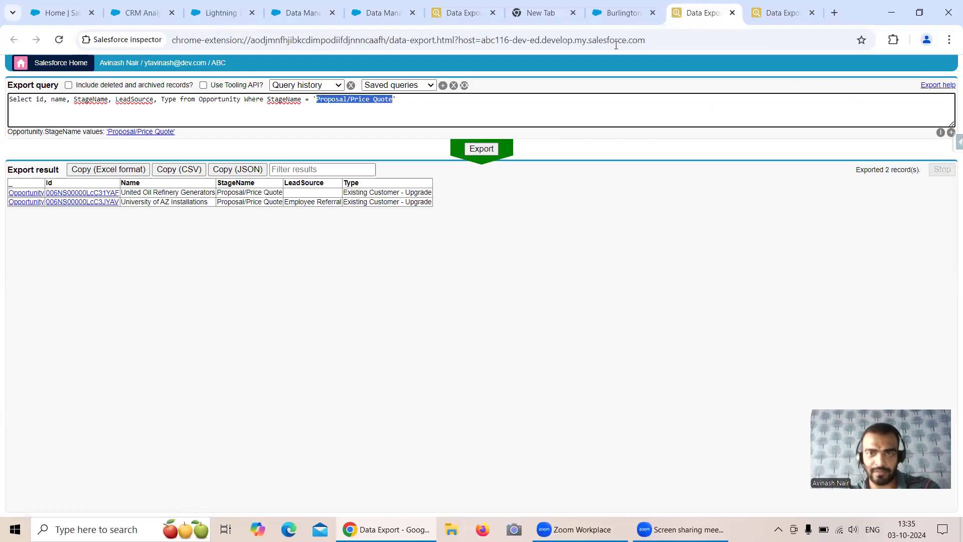
click(389, 7)
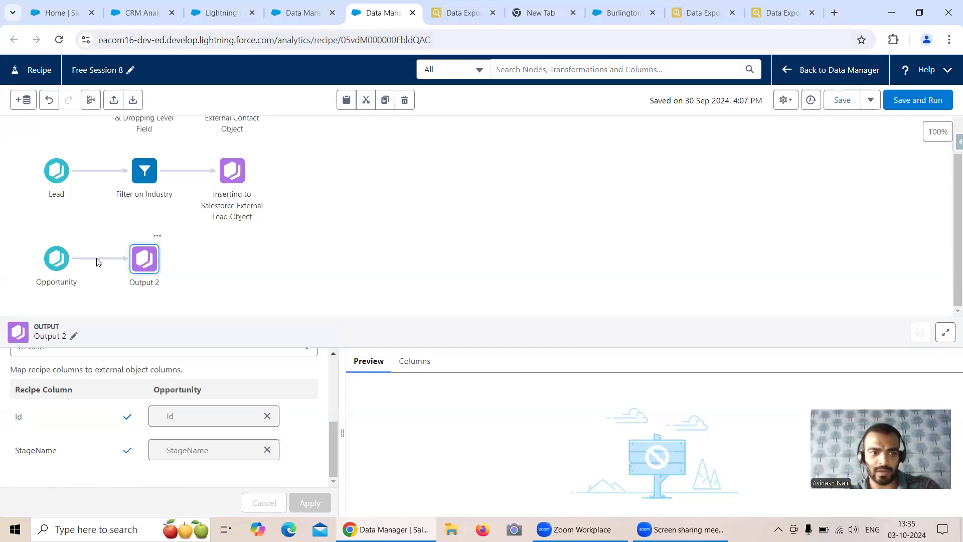
Insert a transform between Opportunity and Output 2 with a custom formula 'Proposal/Price Quote'
click(249, 270)
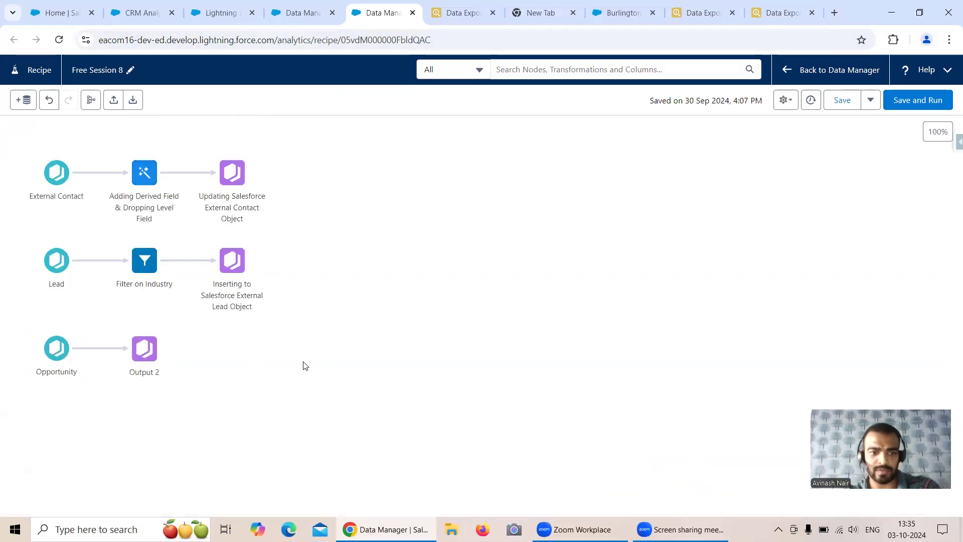
click(93, 348)
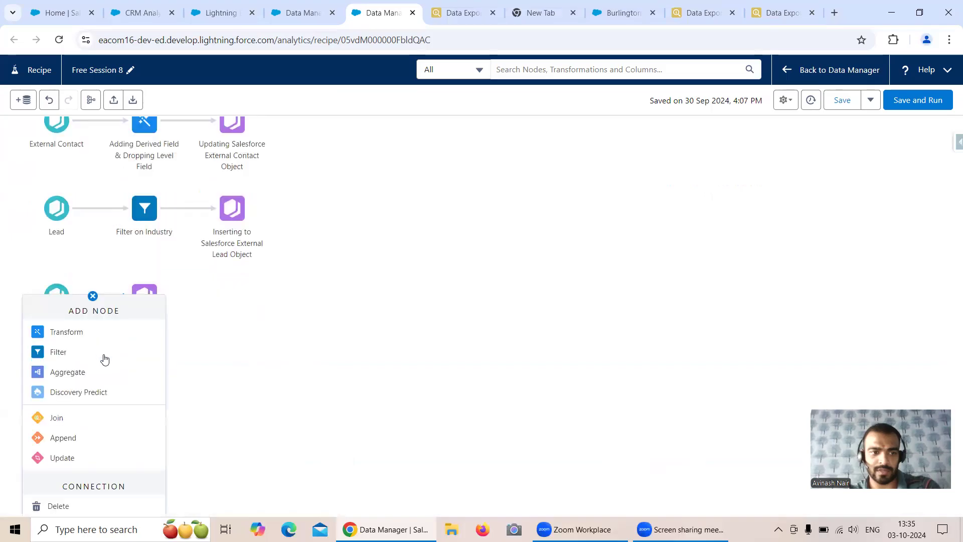
click(71, 332)
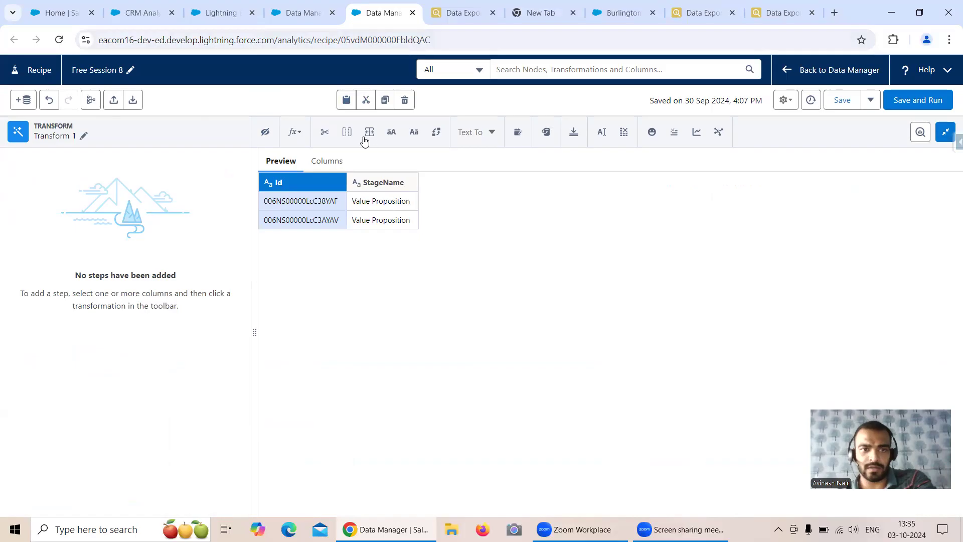
click(296, 133)
click(316, 210)
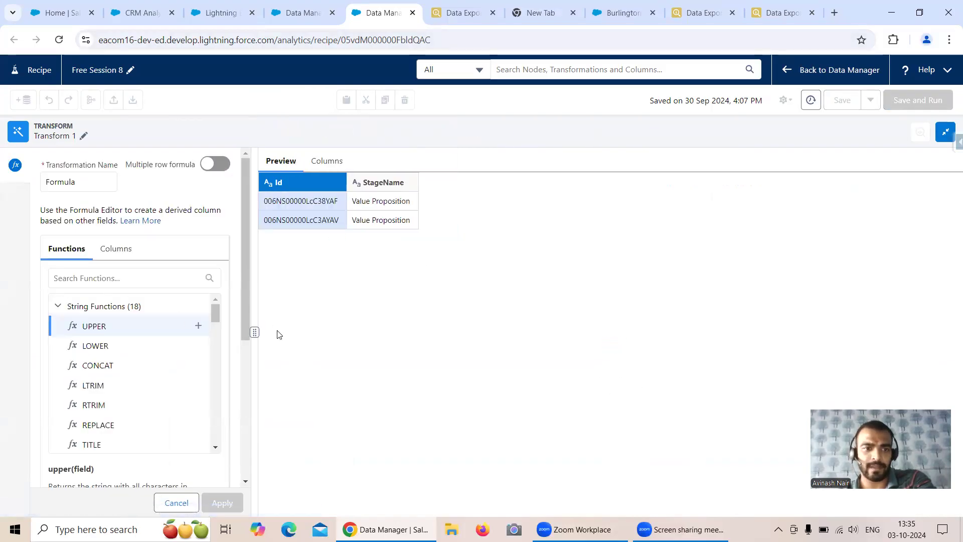
click(279, 251)
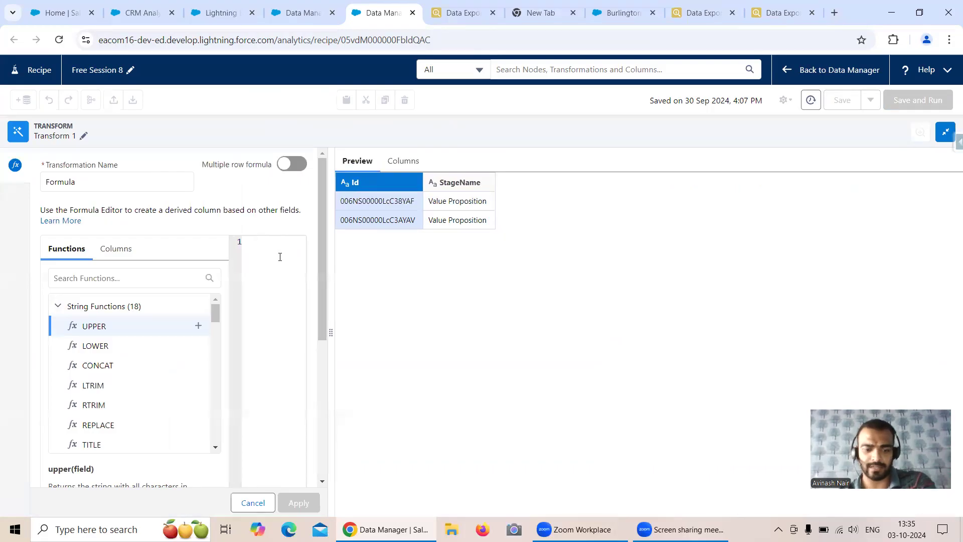
key(ctrl+v)
click(253, 243)
text(')
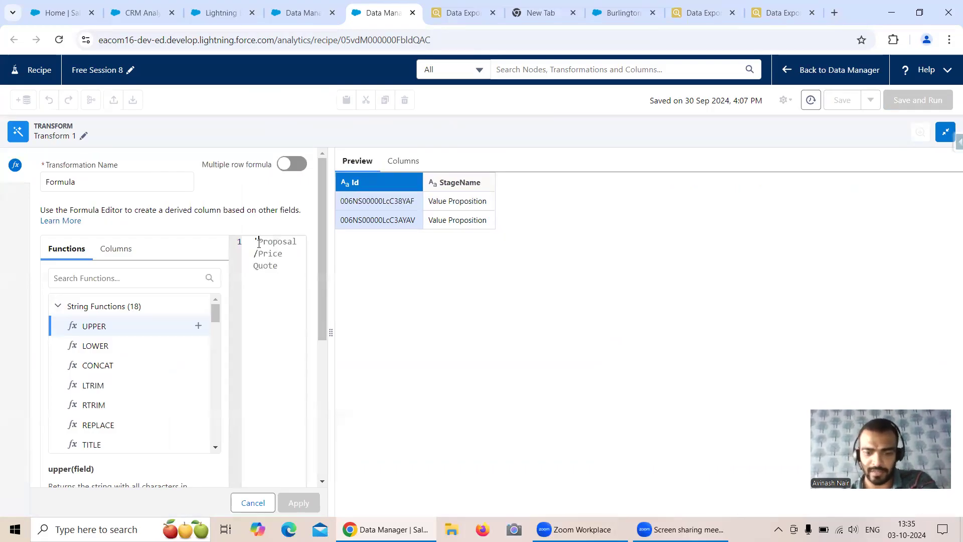
click(282, 265)
text(')
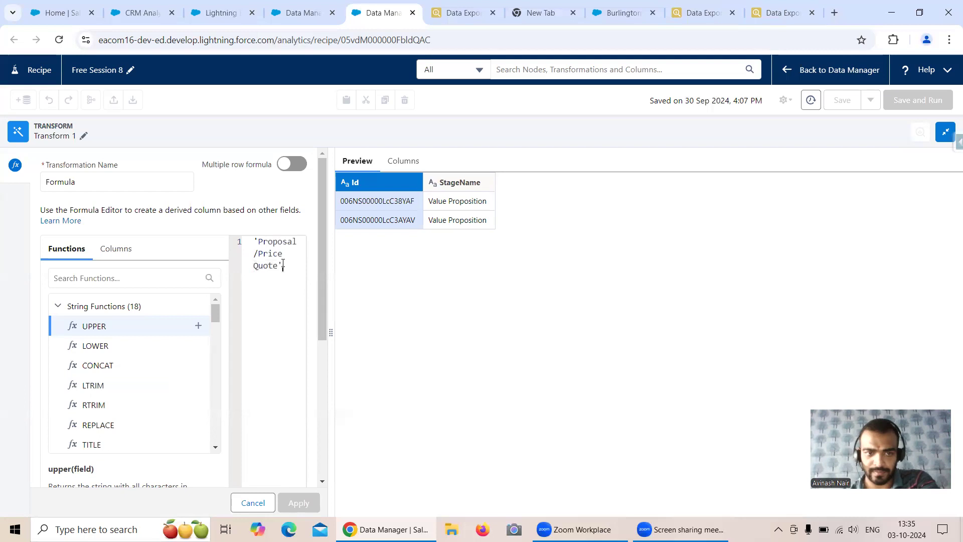
Name the formula column with label New Stage and API name New_Stage
scroll(309, 321, down, 5)
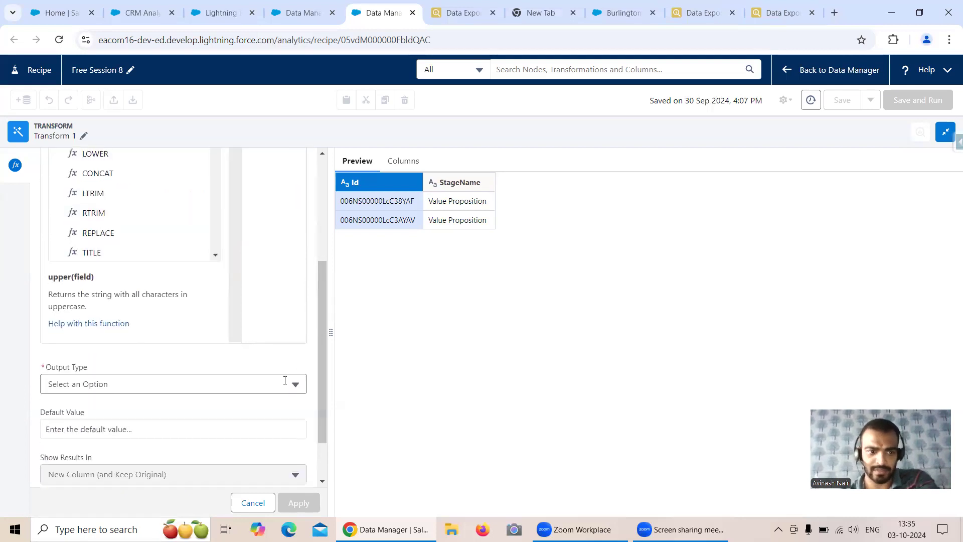
drag(91, 458, 28, 460)
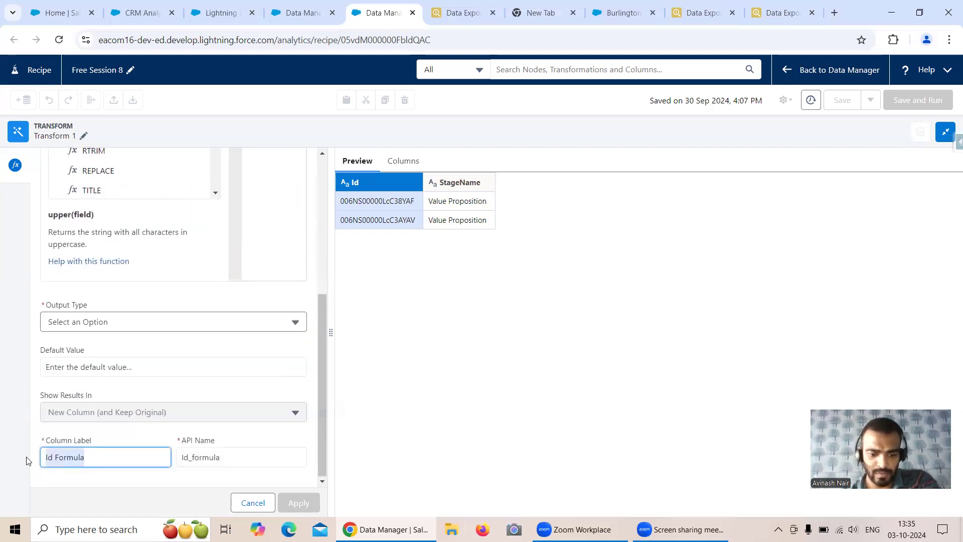
text(New STage)
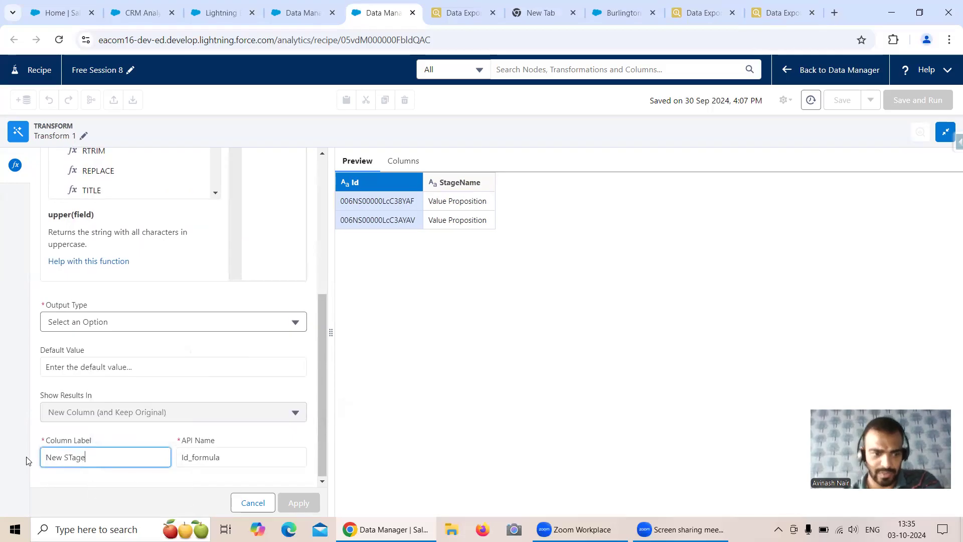
text(tag)
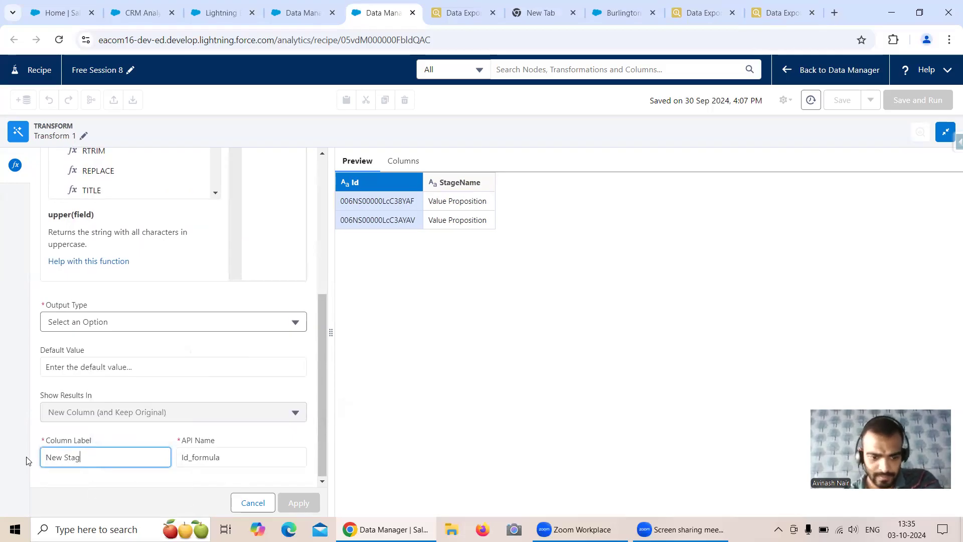
key(ctrl+a)
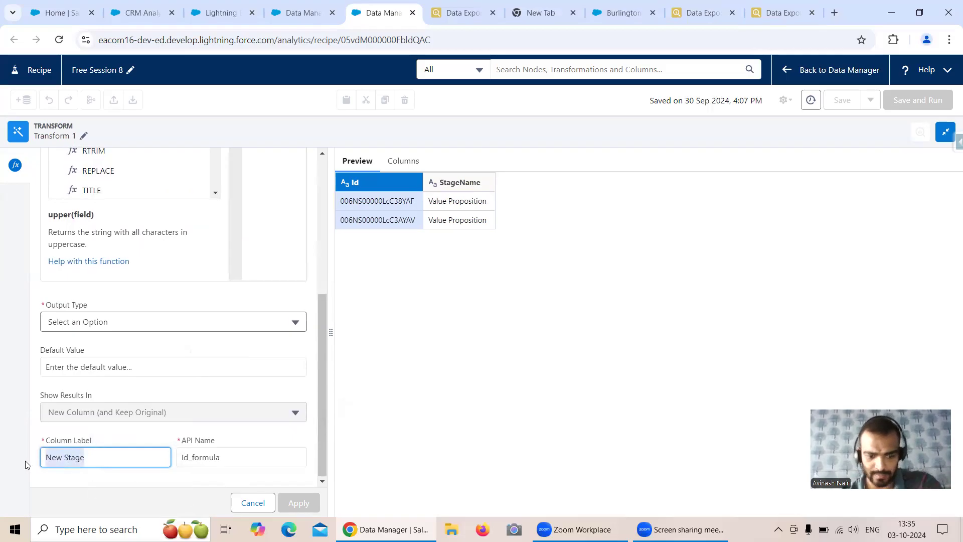
key(ctrl+c)
click(176, 456)
key(ctrl+a)
key(ctrl+v)
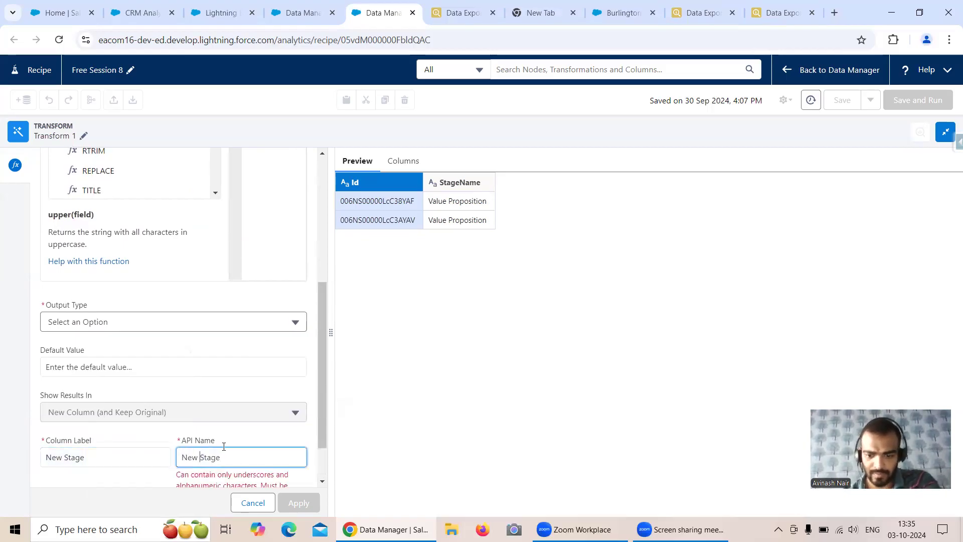
key(BackSpace)
text(_)
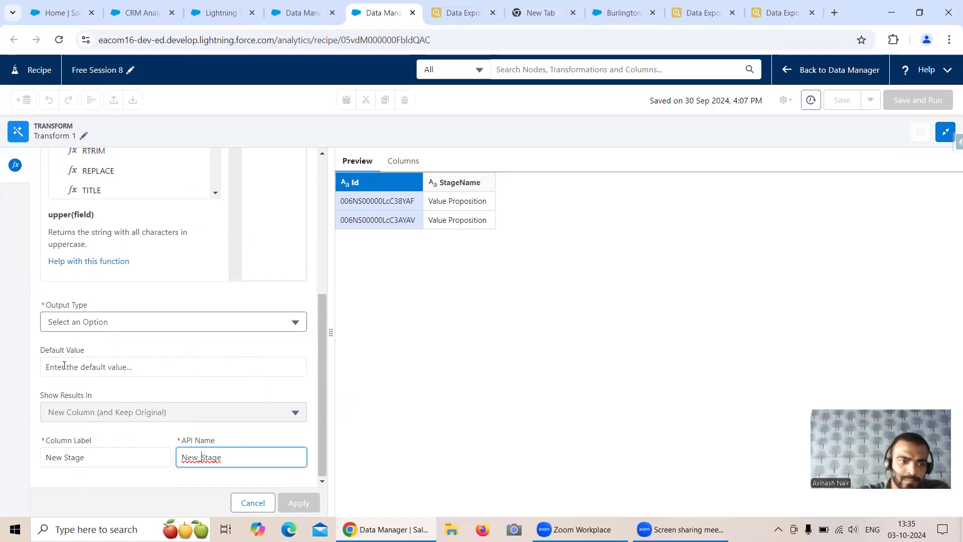
Set the New Stage column's output type to Text and apply the formula
click(94, 321)
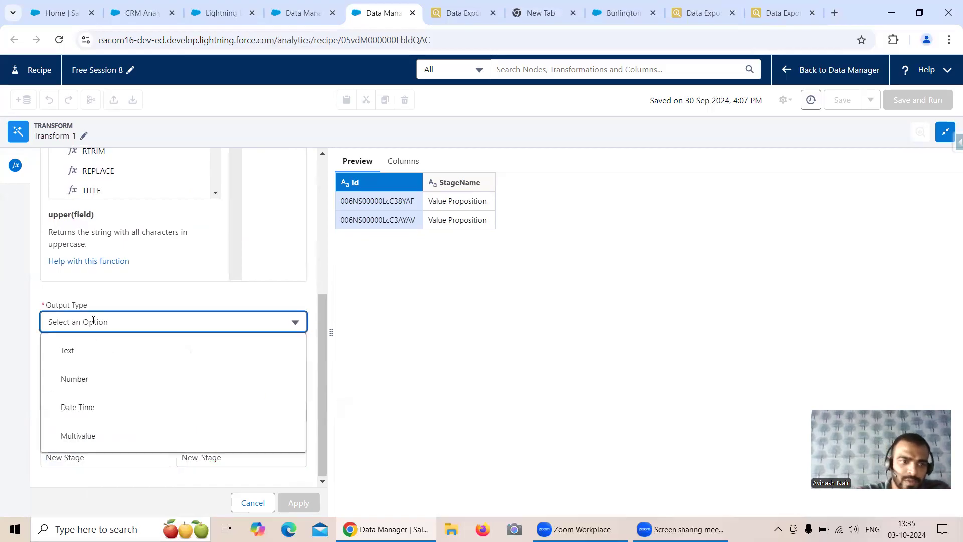
click(91, 355)
scroll(312, 408, up, 5)
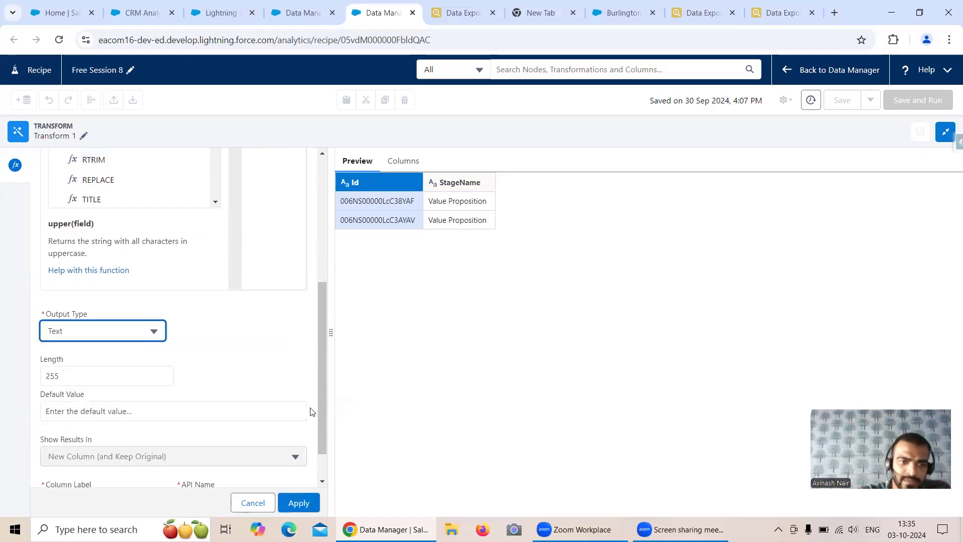
click(299, 503)
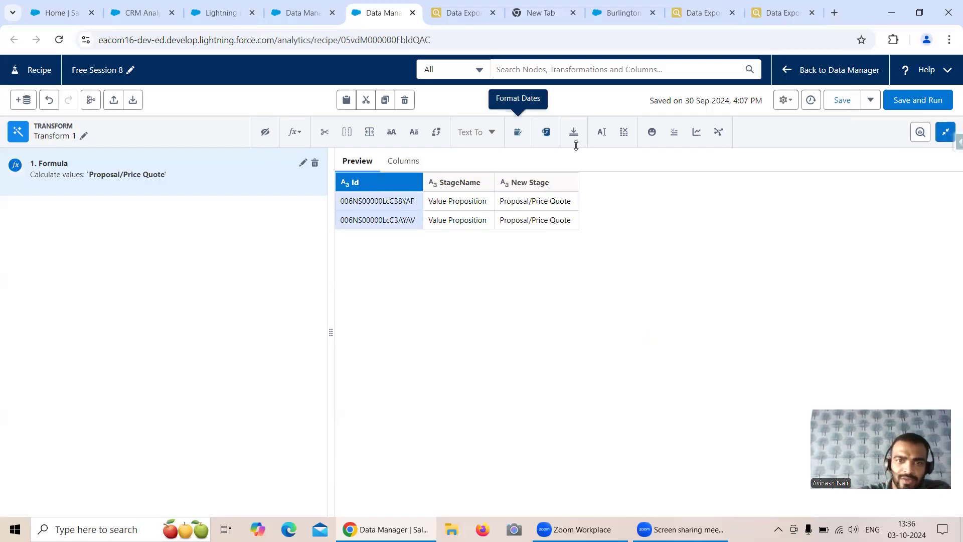
Uncheck StageName in the Opportunity input's columns so it brings in only Id
click(945, 131)
scroll(172, 260, down, 3)
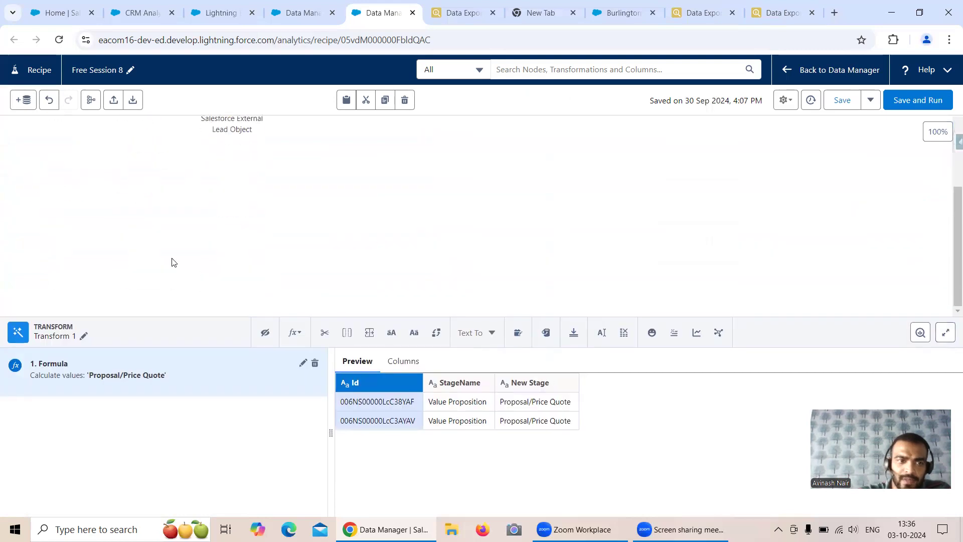
click(56, 171)
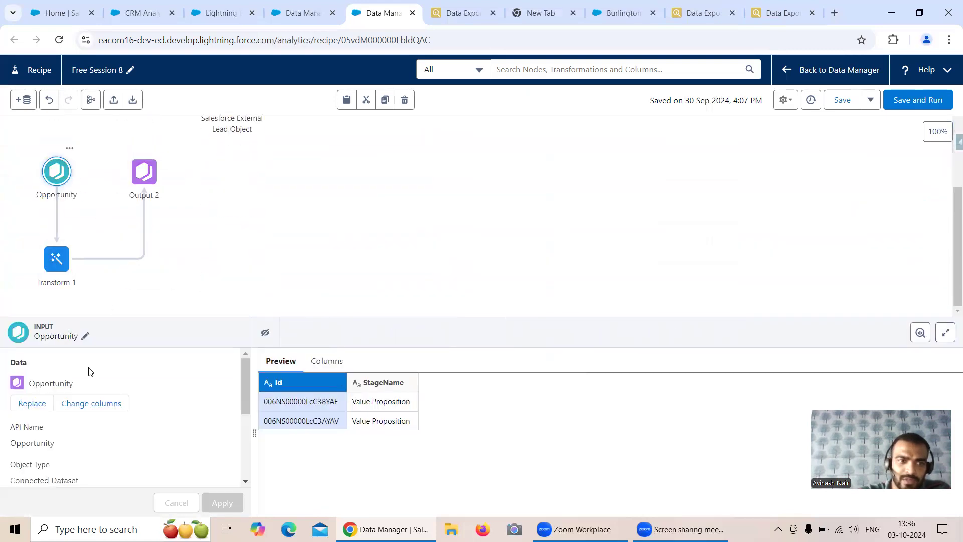
click(93, 408)
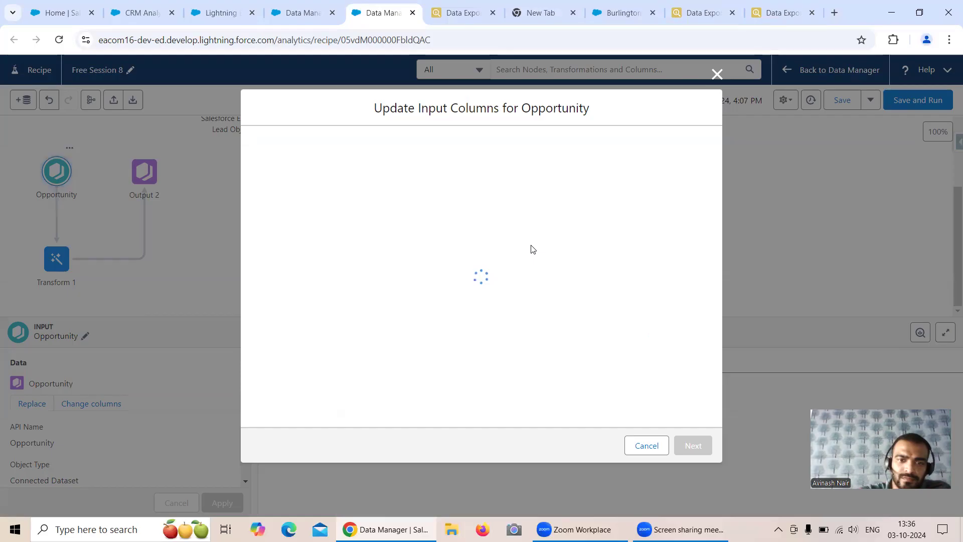
click(273, 252)
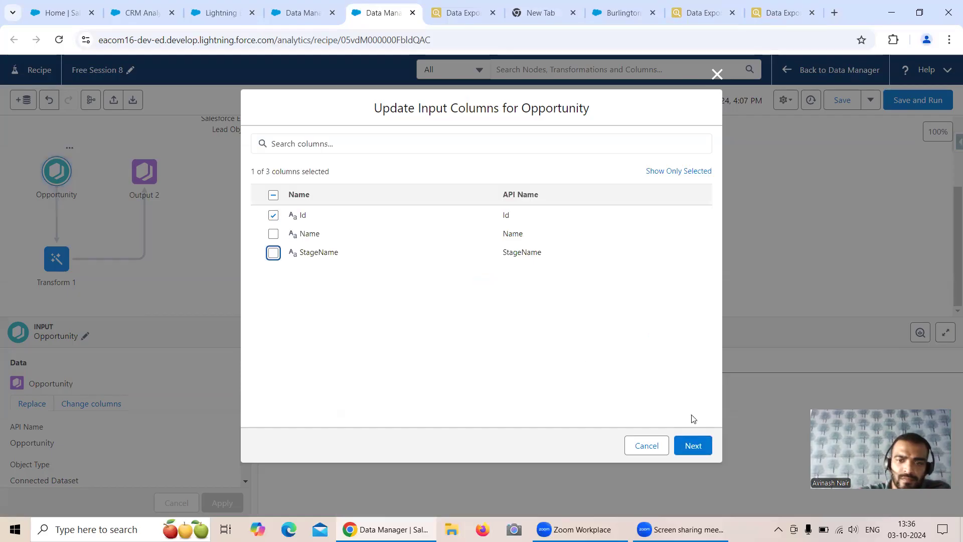
click(692, 445)
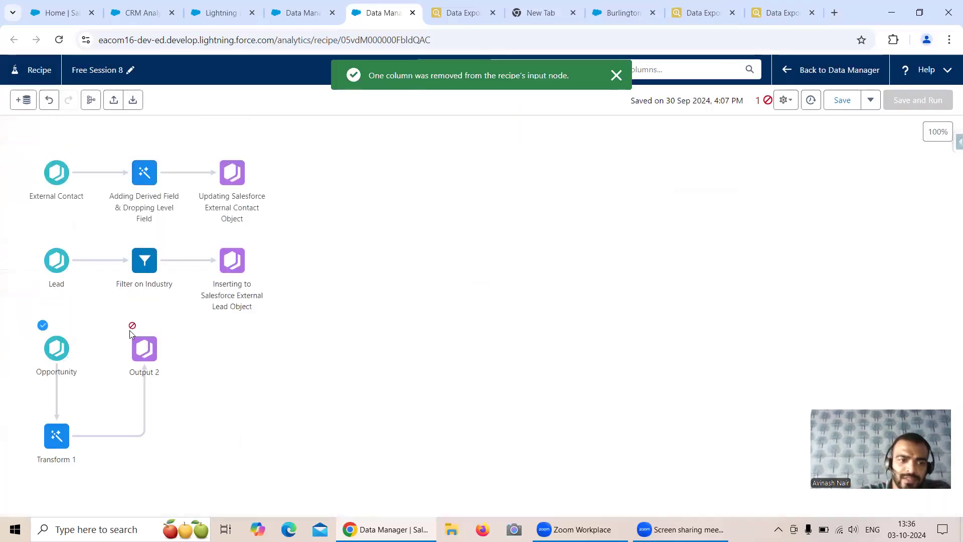
Inspect Output 2's StageName mapping to the missing column, discarding the attempted deletion, and clear preview errors
click(144, 348)
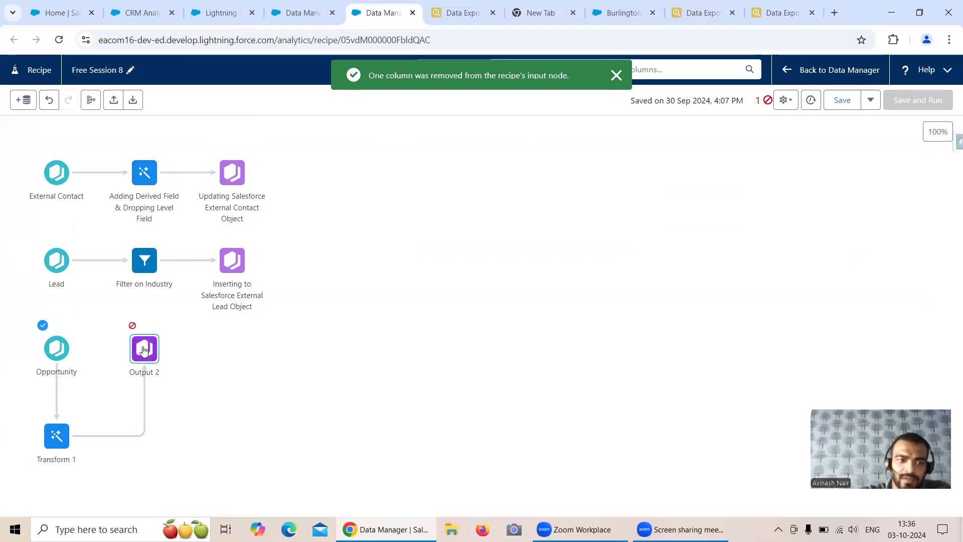
scroll(296, 398, down, 5)
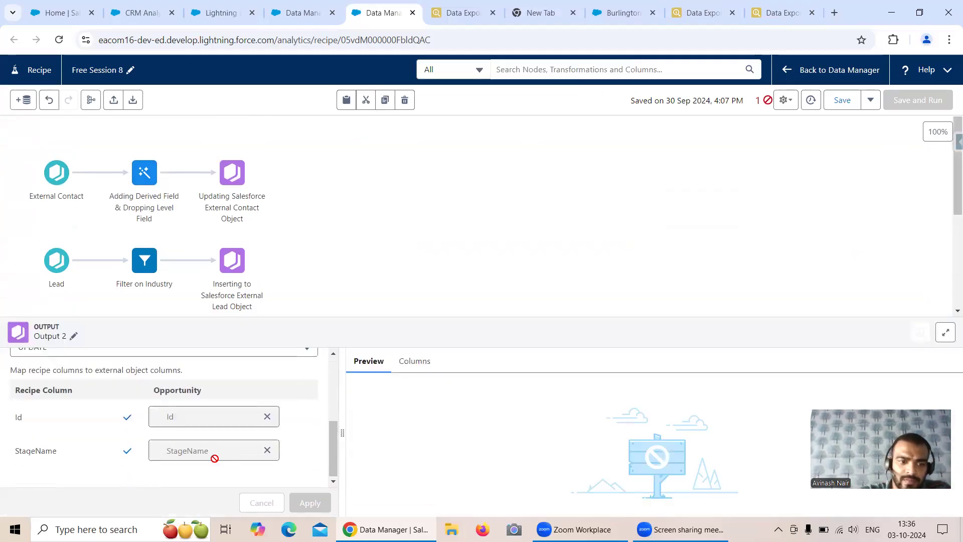
click(267, 452)
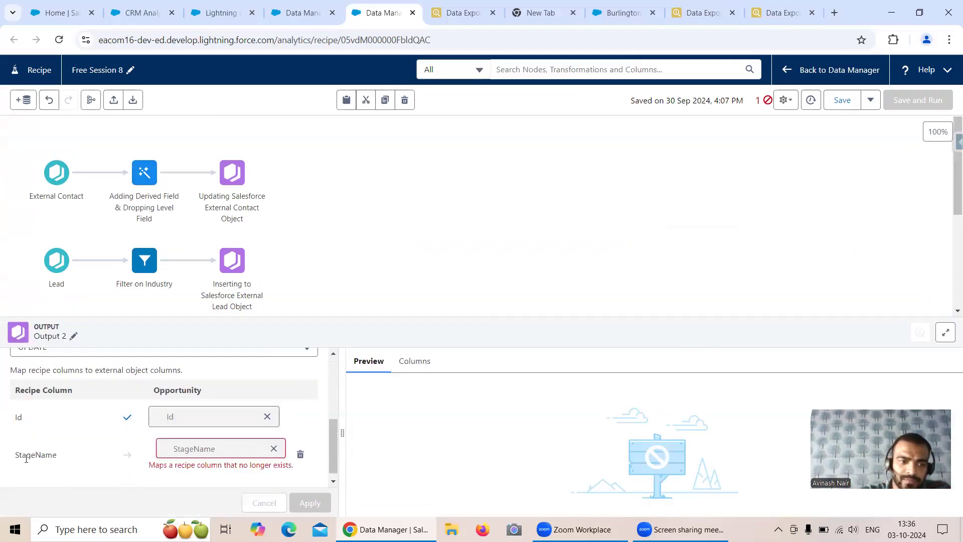
click(300, 456)
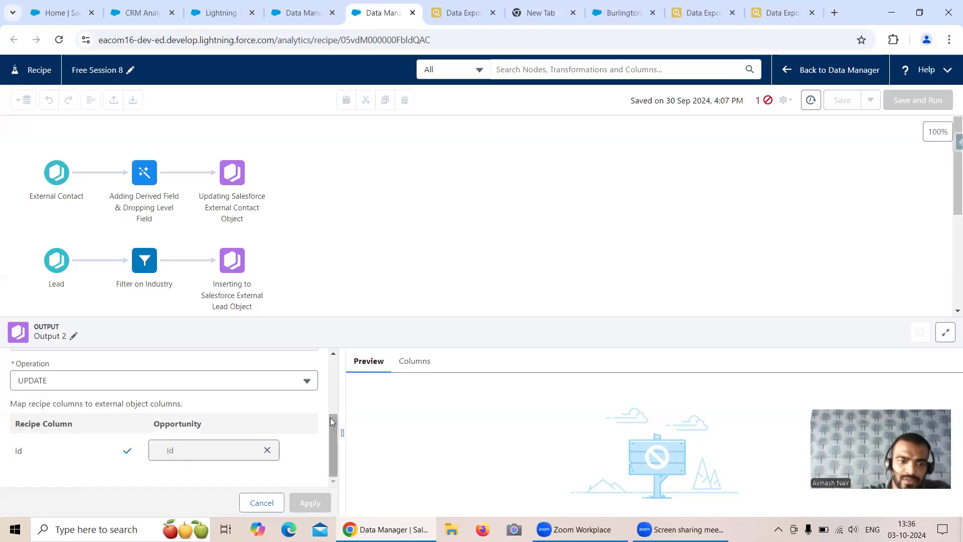
scroll(221, 432, up, 3)
scroll(281, 431, down, 3)
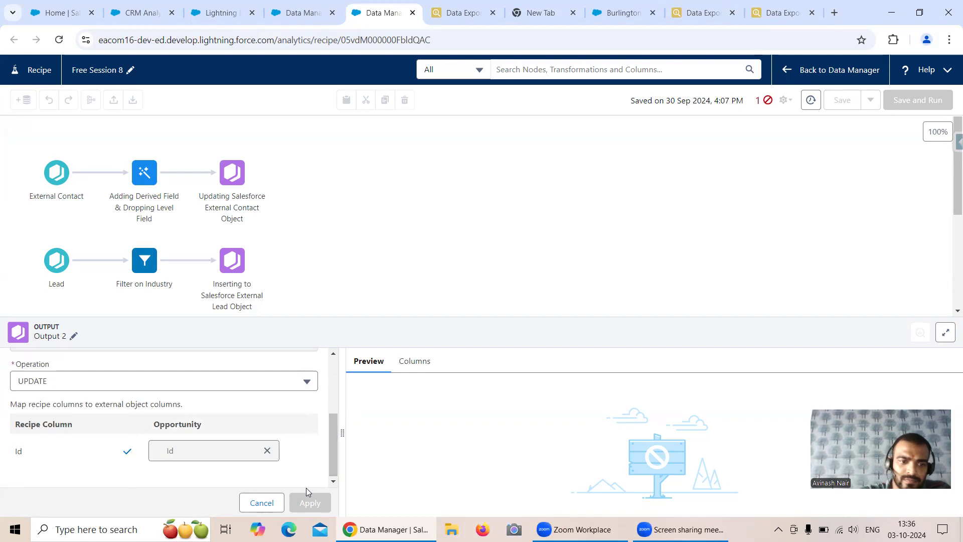
drag(330, 447, 314, 245)
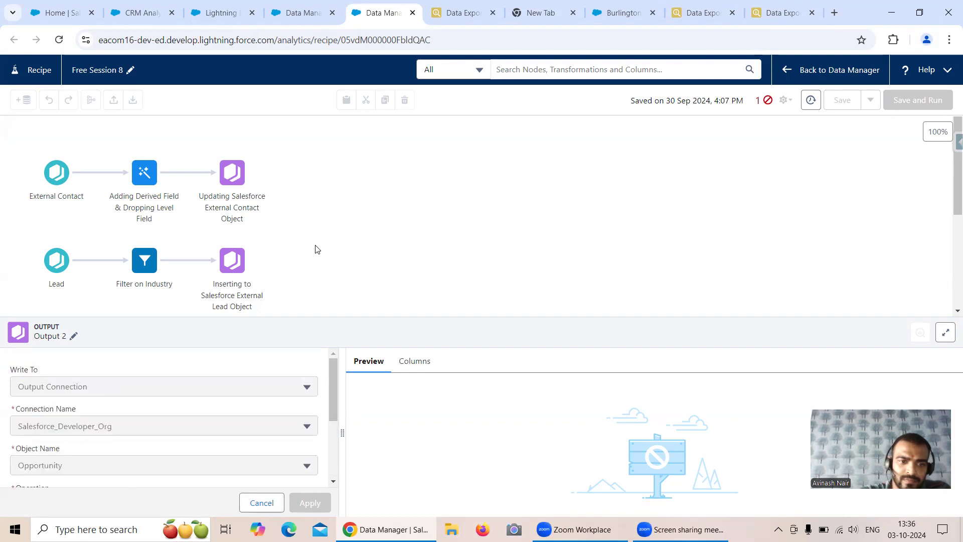
click(315, 244)
click(510, 310)
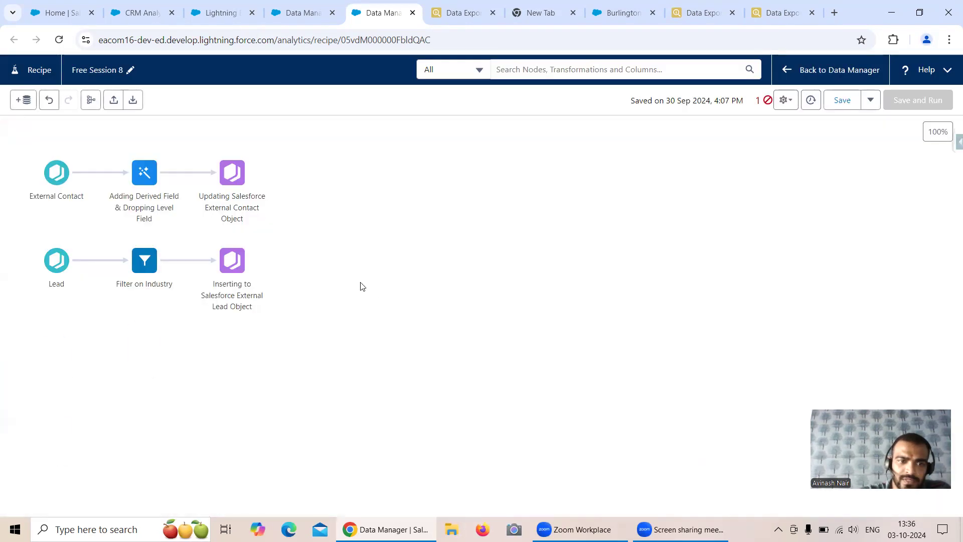
click(144, 348)
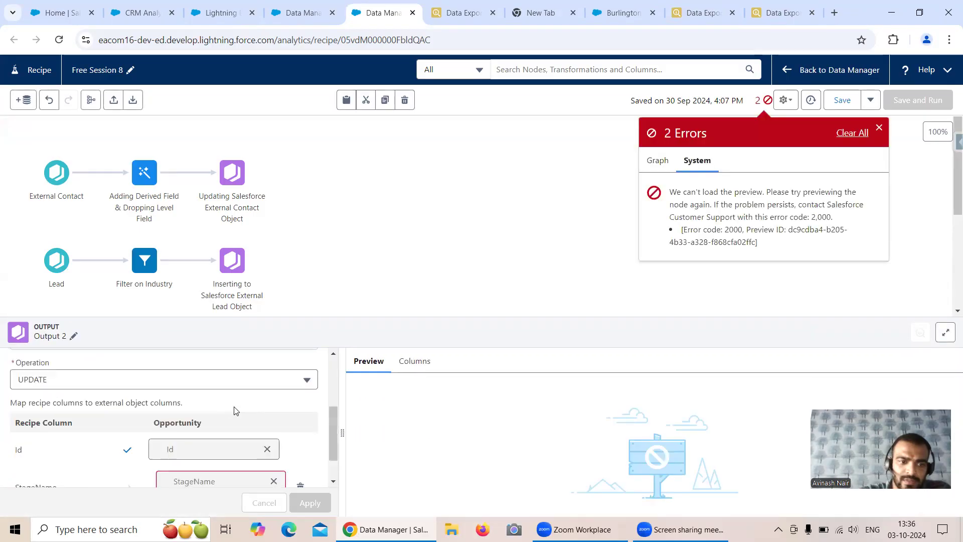
scroll(235, 406, down, 1)
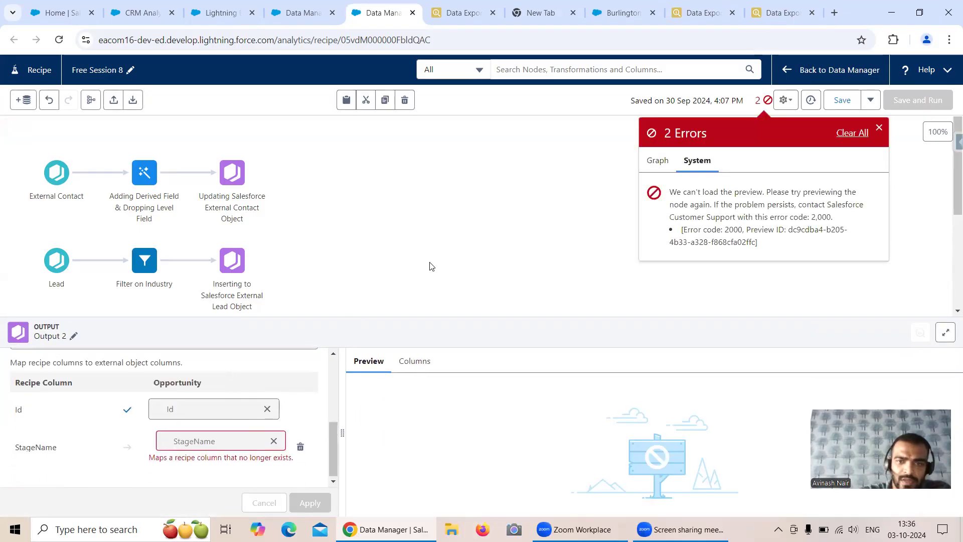
click(860, 133)
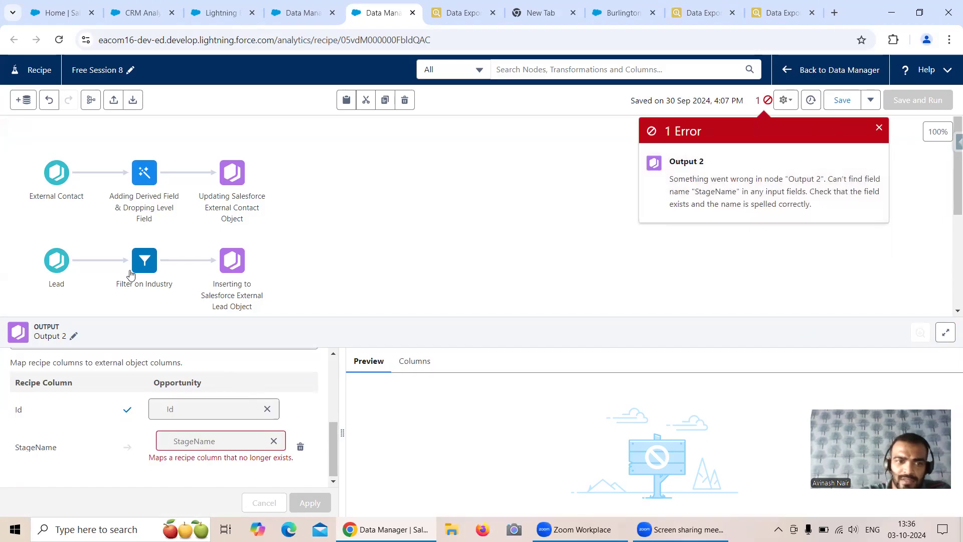
Review the Filter on Industry and Transform 1 nodes, then box-select the broken Output 2 node
click(144, 260)
click(400, 274)
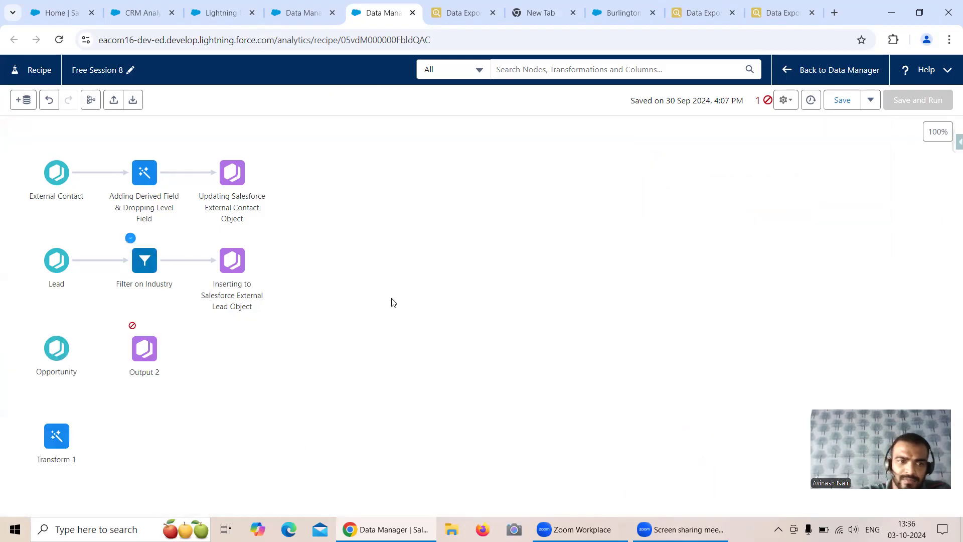
click(57, 436)
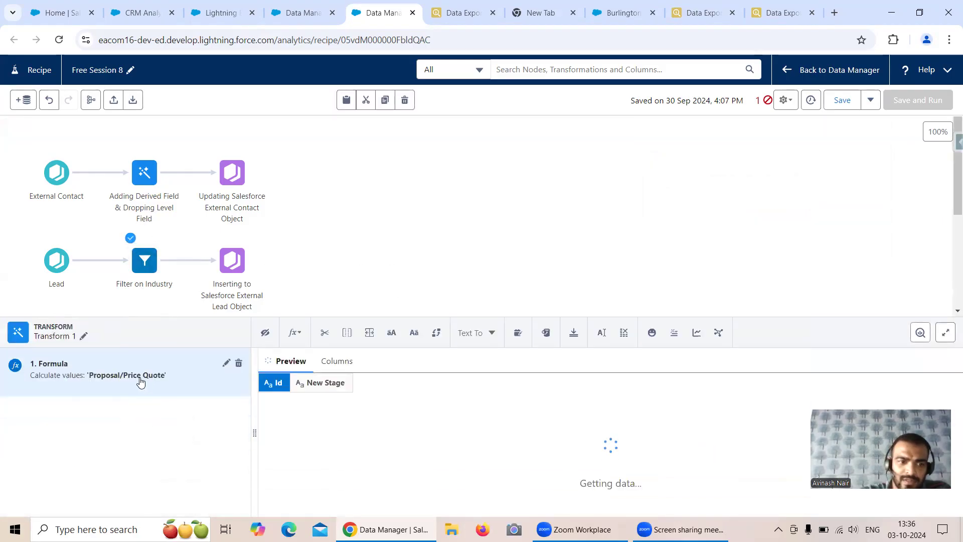
click(394, 255)
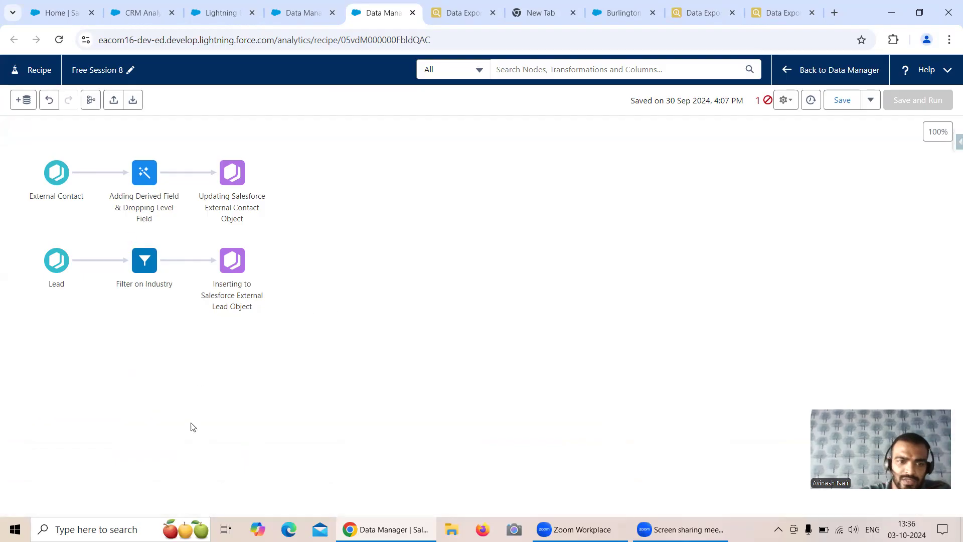
click(144, 349)
scroll(279, 391, down, 5)
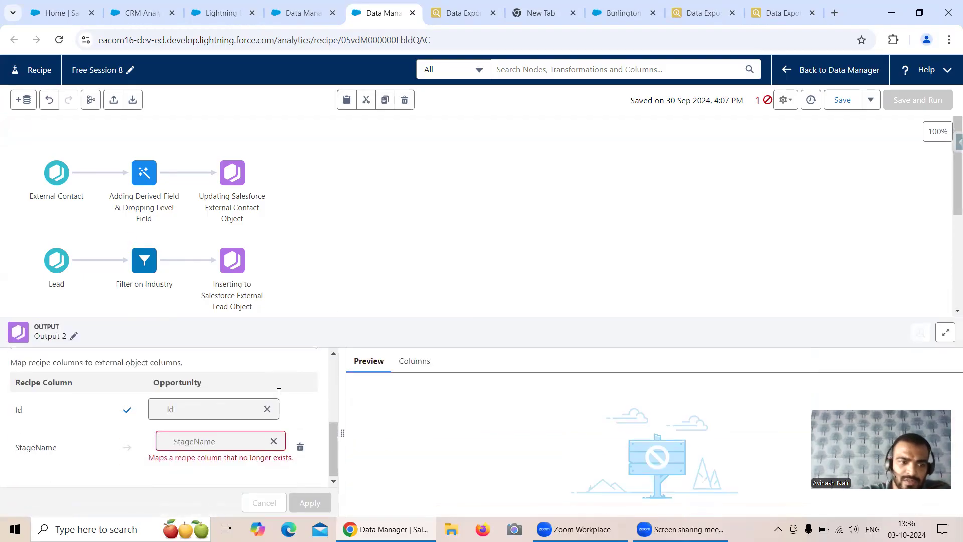
click(339, 279)
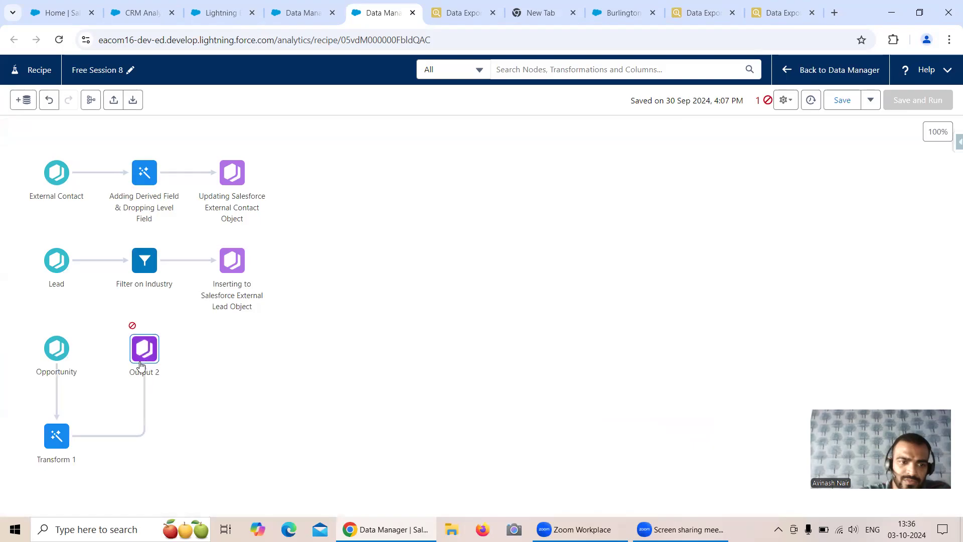
drag(112, 315, 216, 401)
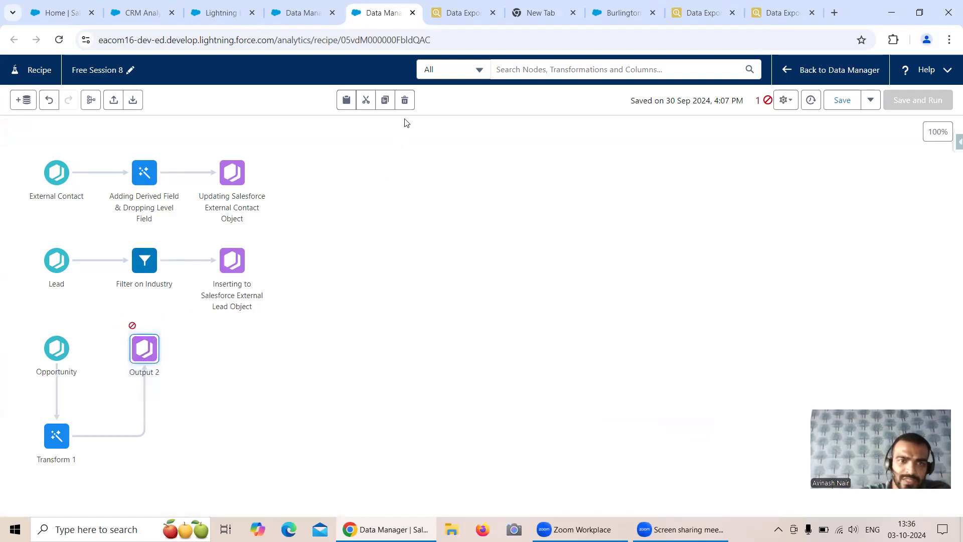
Replace Output 2 with a new output after Transform 1 updating via Salesforce_Developer_Org
click(405, 99)
click(76, 435)
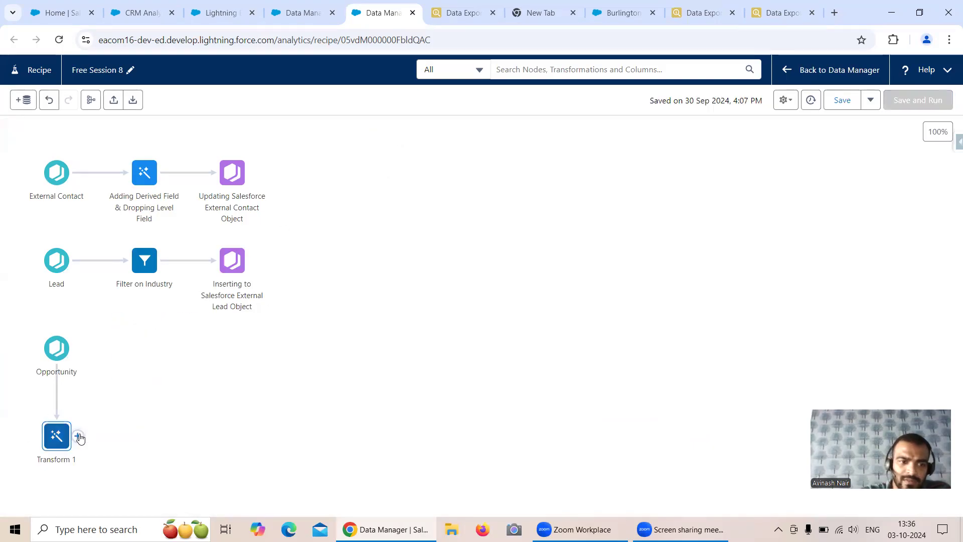
click(63, 507)
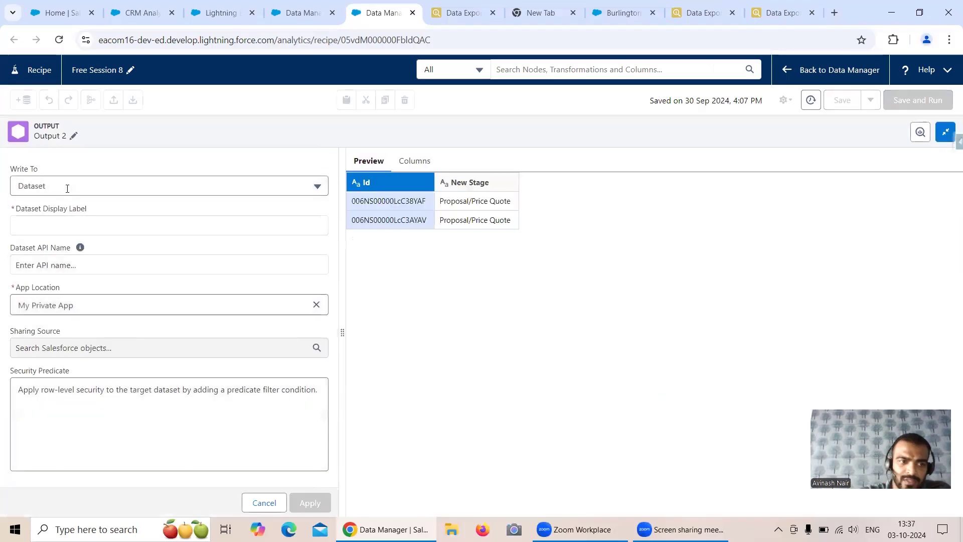
click(73, 186)
click(83, 245)
click(86, 227)
click(90, 258)
click(101, 311)
click(97, 366)
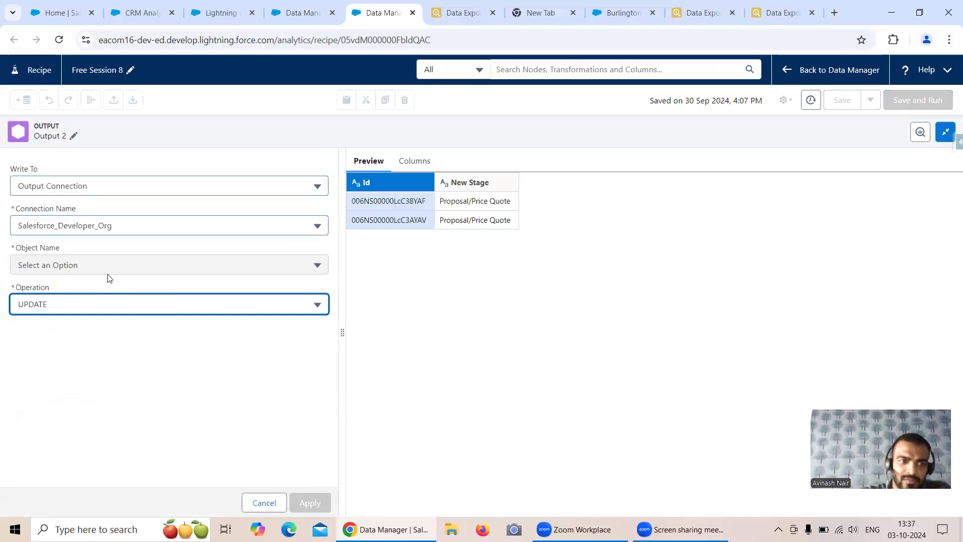
Target Opportunity, map Id to Id and New Stage to StageName, and apply
click(111, 263)
scroll(139, 328, down, 10)
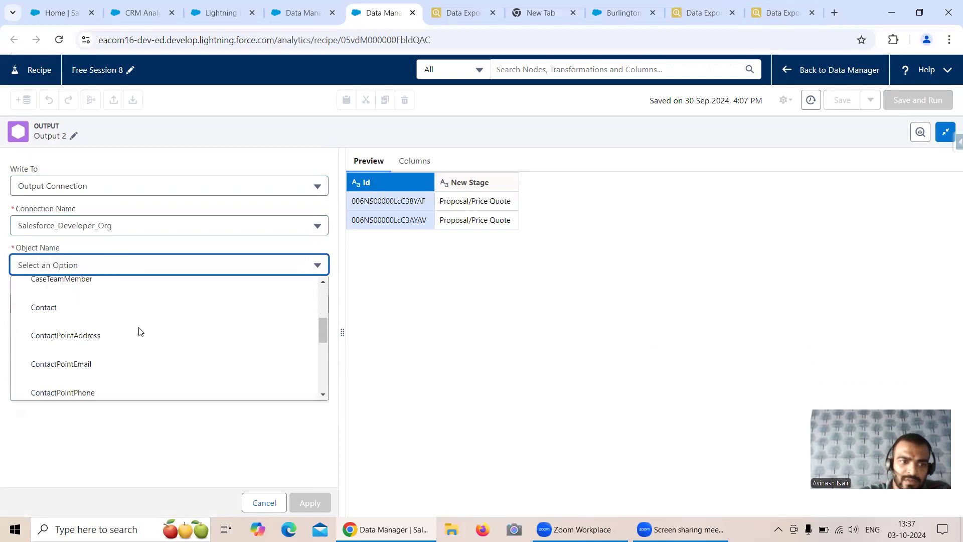
scroll(136, 334, up, 2)
click(67, 305)
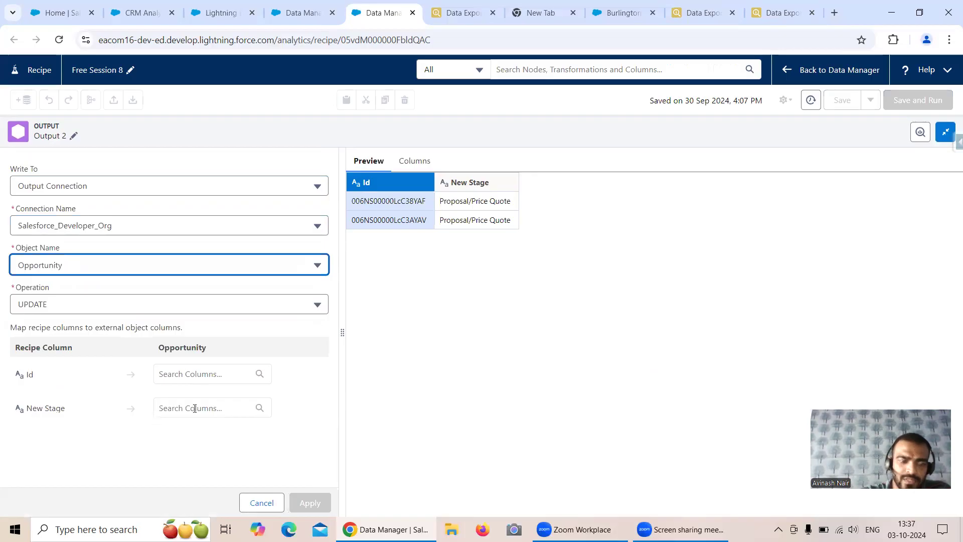
click(217, 380)
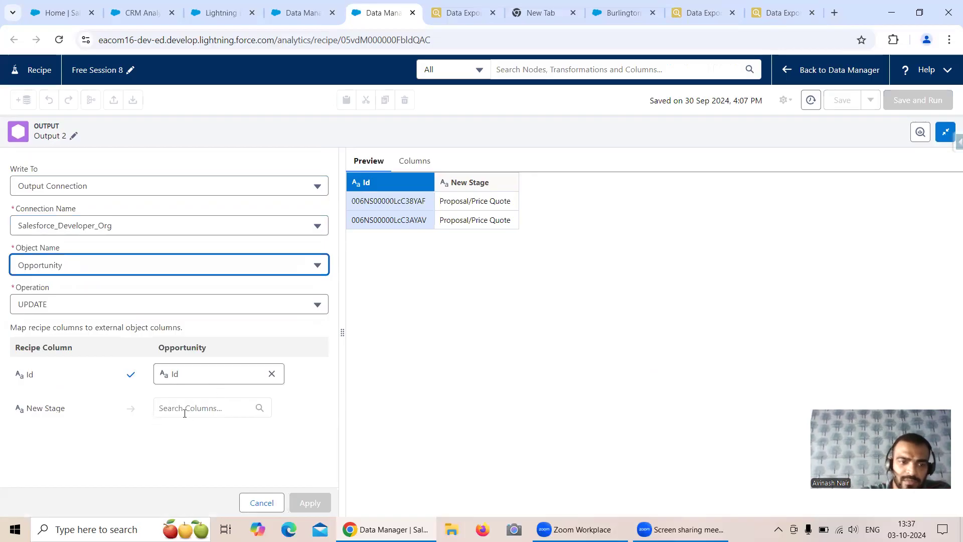
click(207, 410)
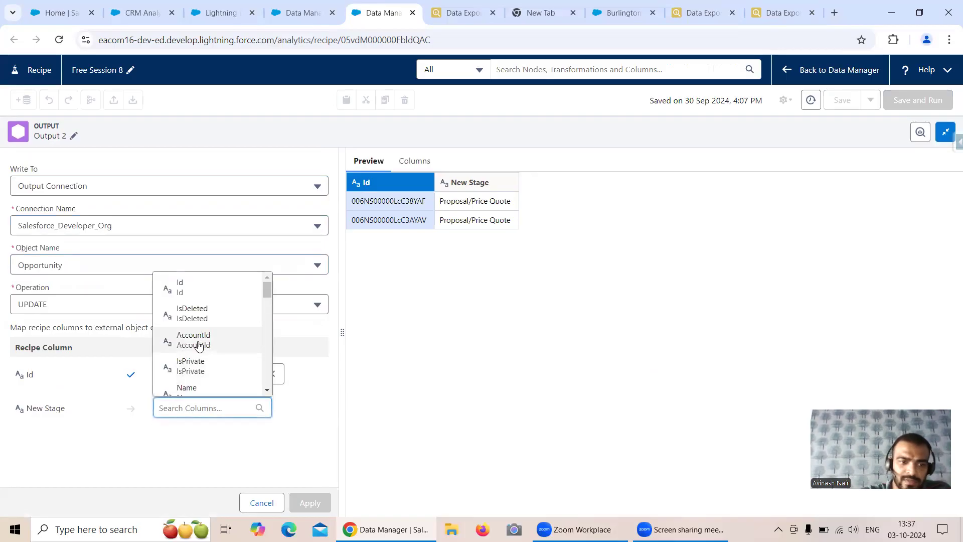
scroll(200, 346, down, 2)
click(201, 384)
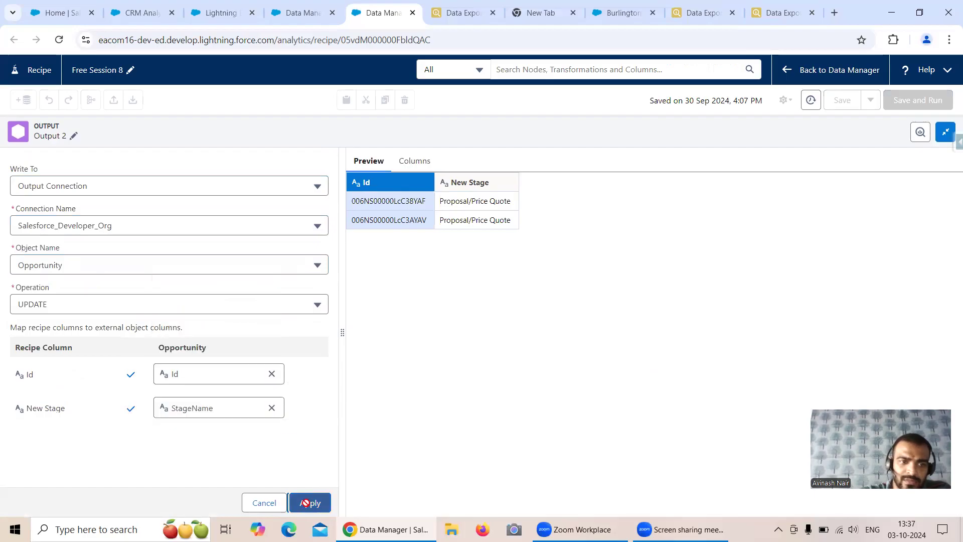
click(311, 502)
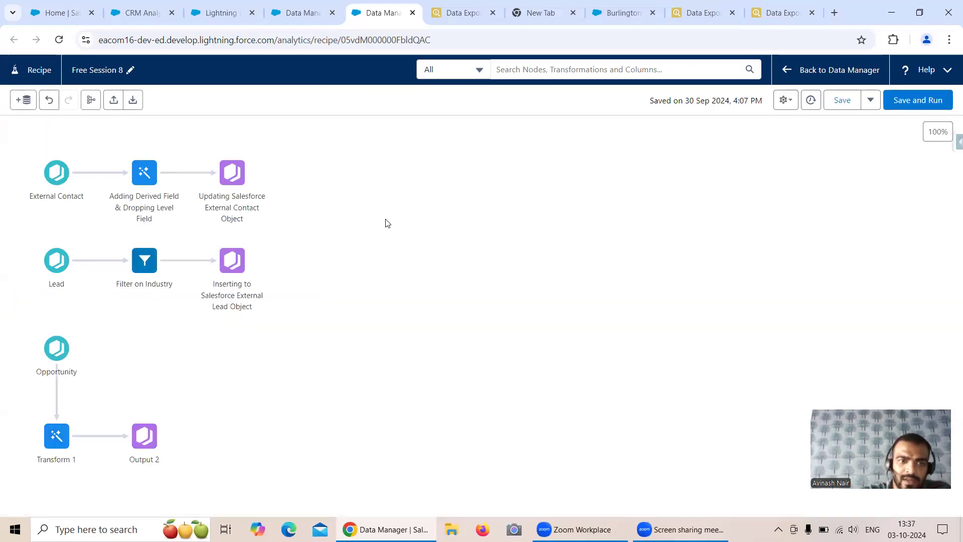
Rename Transform 1 to 'Added a New Stage Field'
click(57, 436)
click(83, 335)
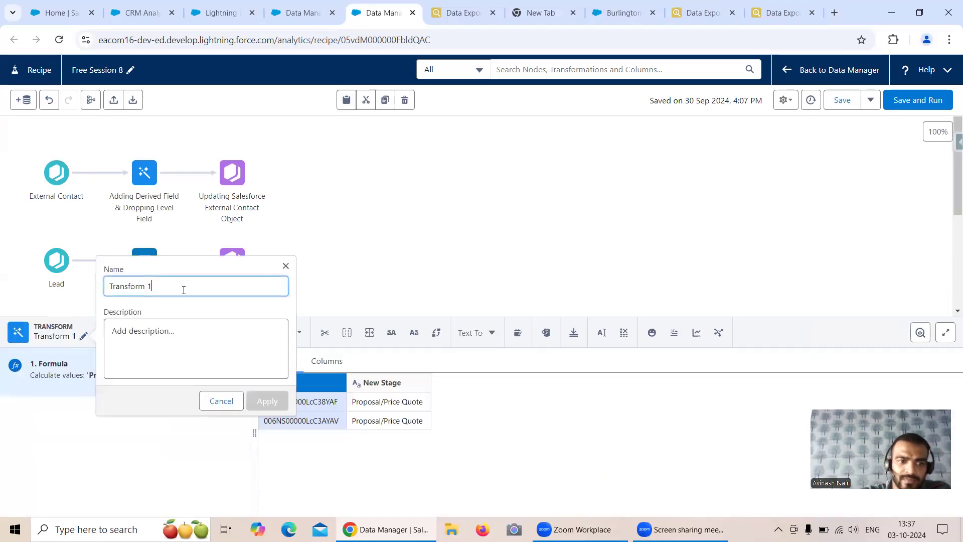
drag(182, 288, 109, 287)
text(Added a)
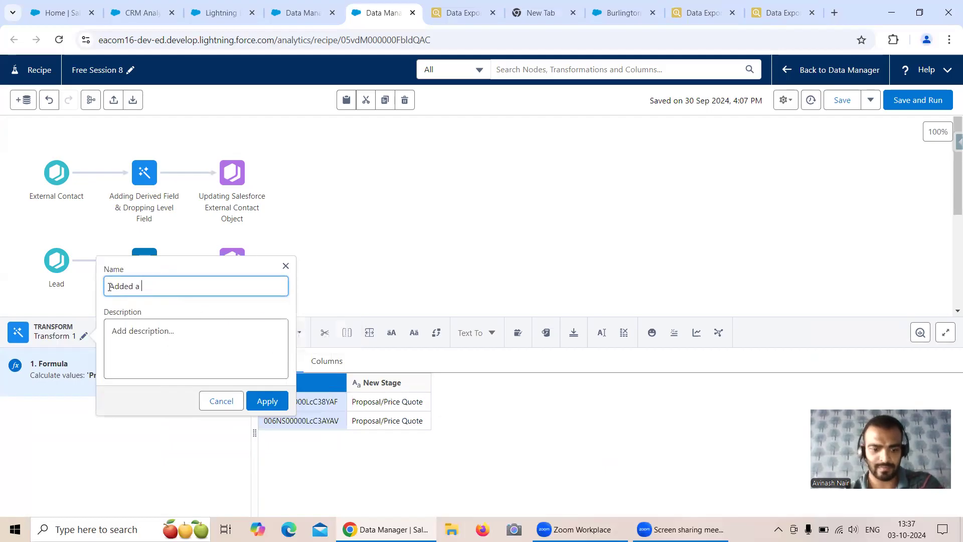
text( New STage Field)
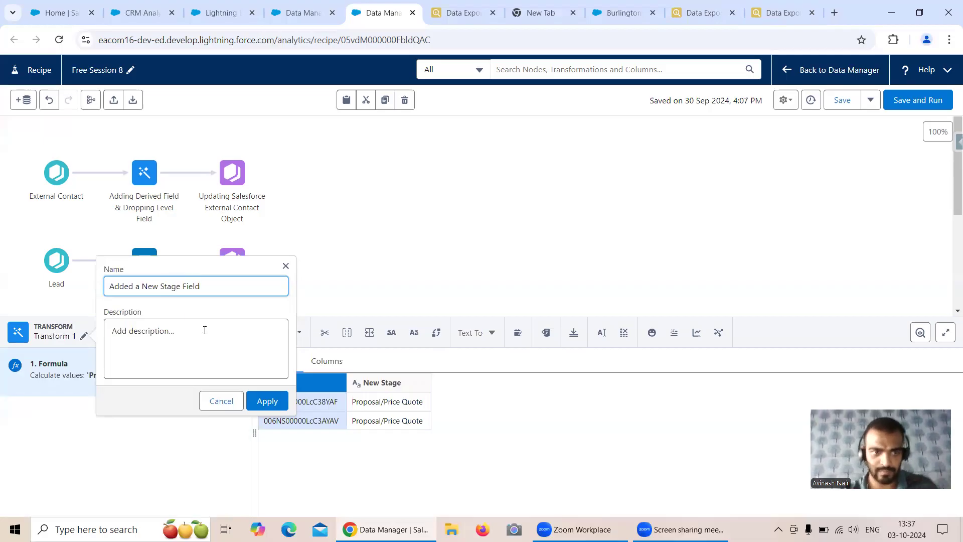
click(266, 401)
click(303, 241)
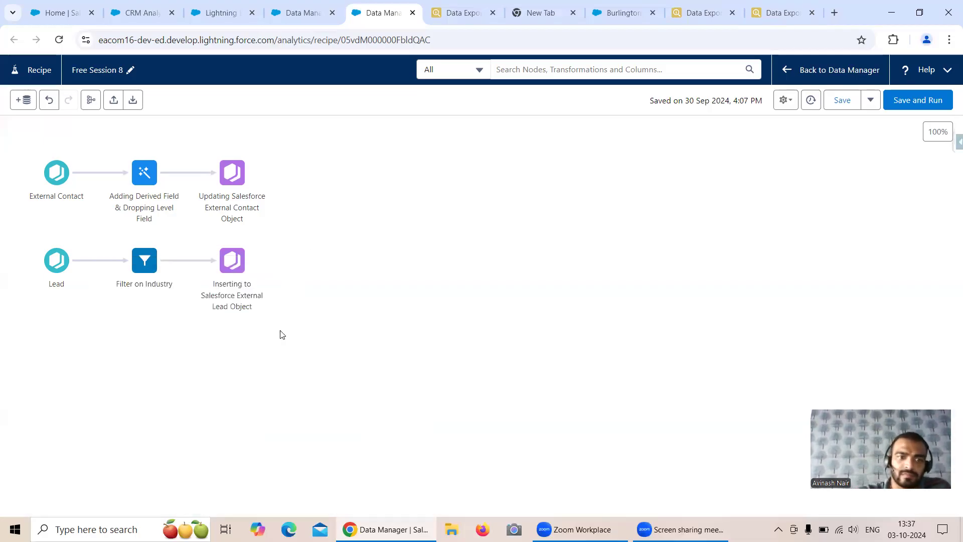
Rename Output 2 to 'Updating External Salesforce Opportunity Object'
click(145, 435)
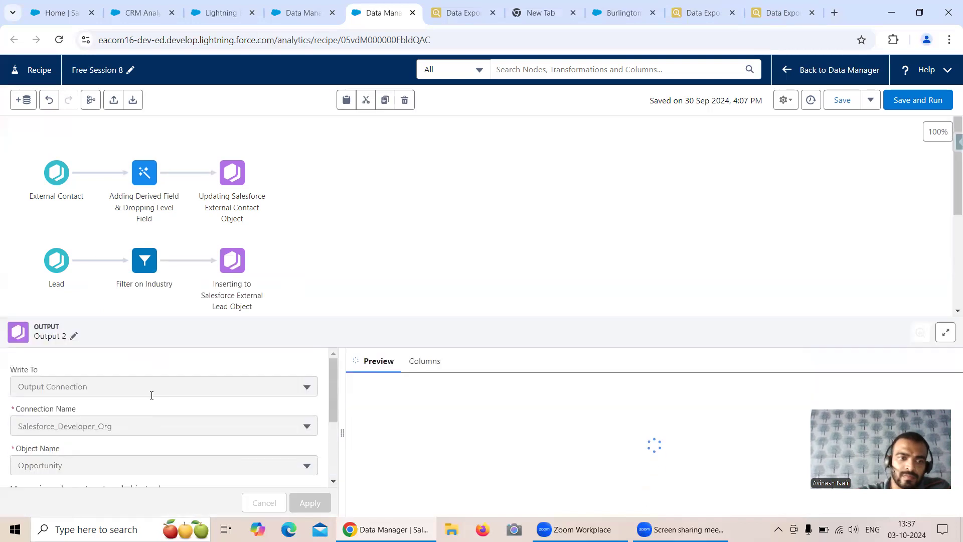
click(74, 337)
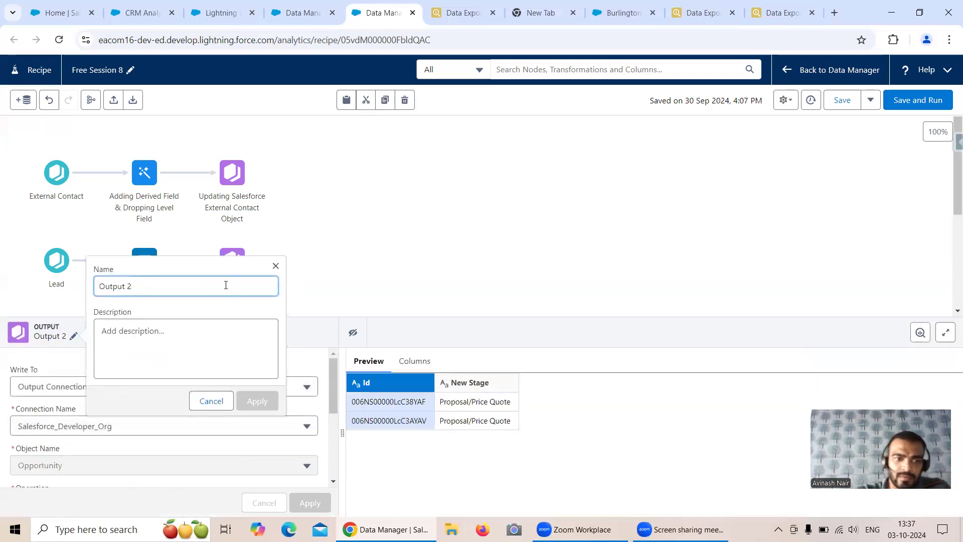
drag(226, 285, 87, 289)
text(U)
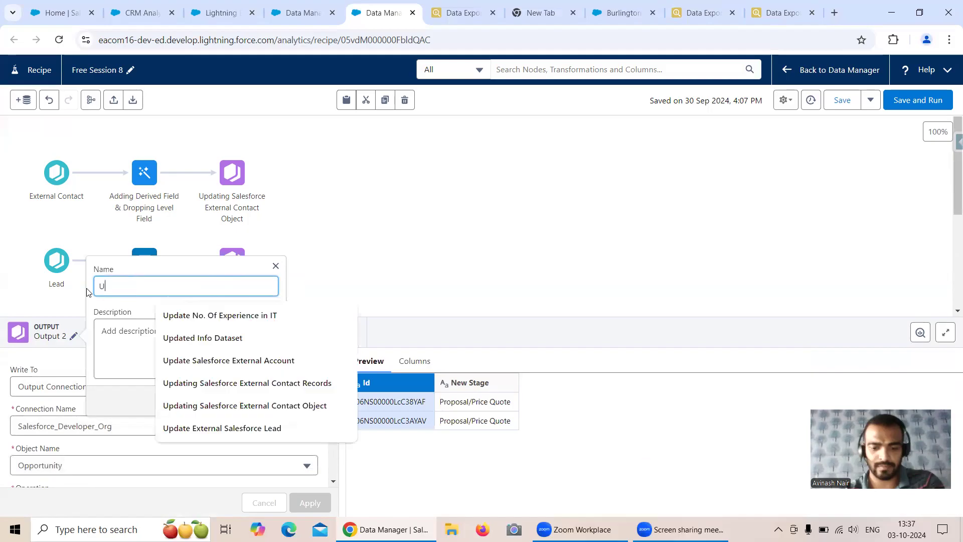
text(pdating)
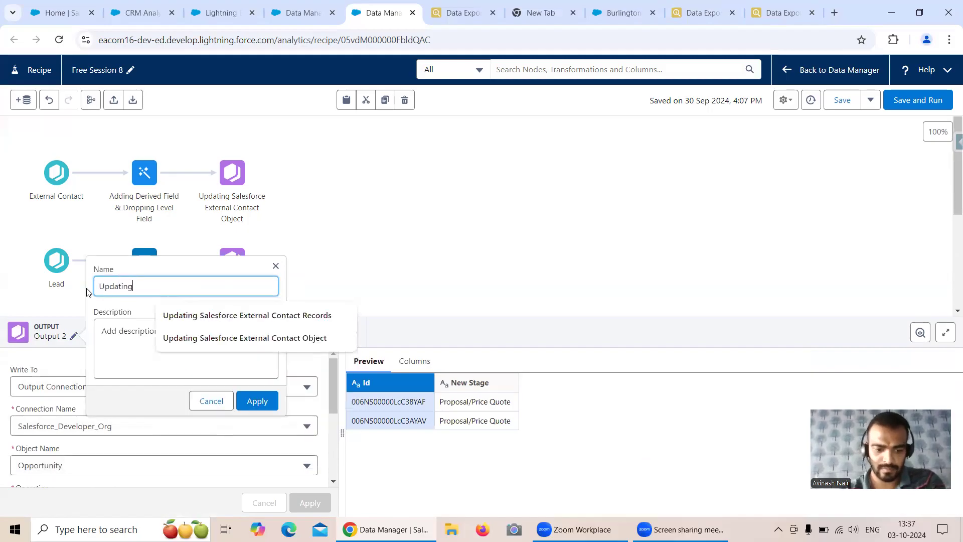
text( External)
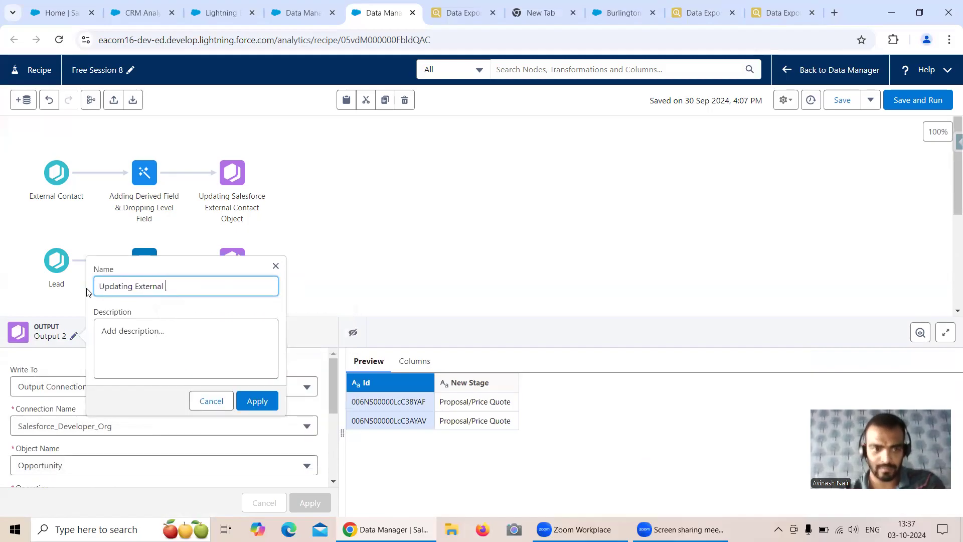
text( Salesforce Opp)
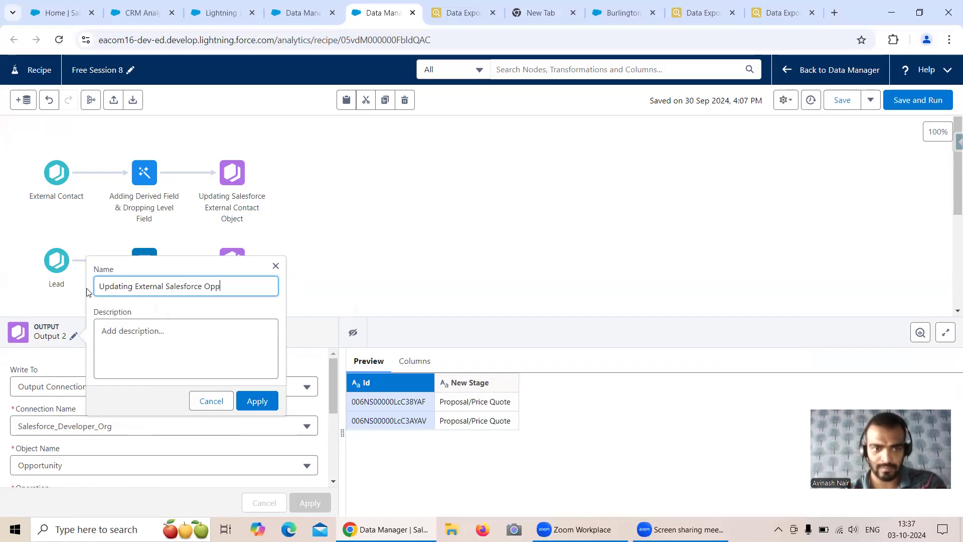
text(ortuni)
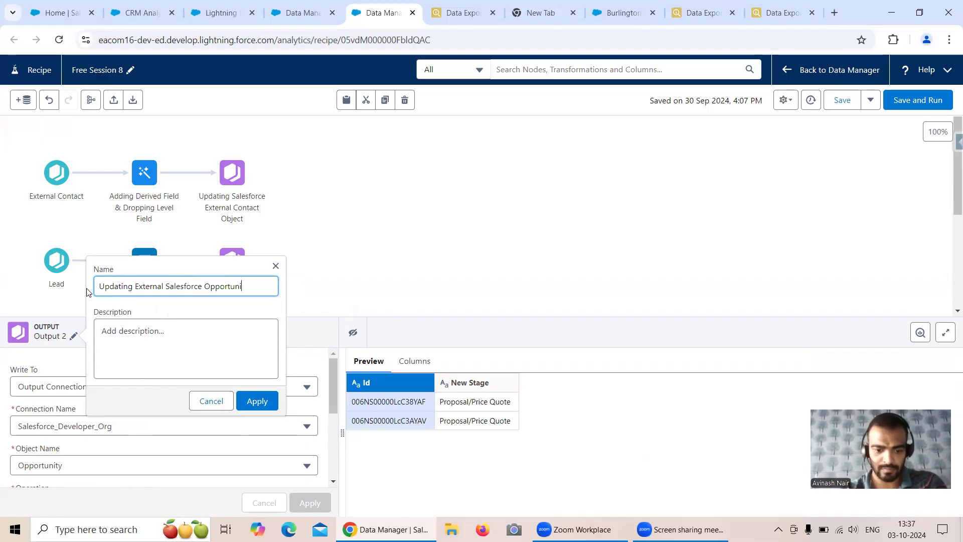
text(ty Object)
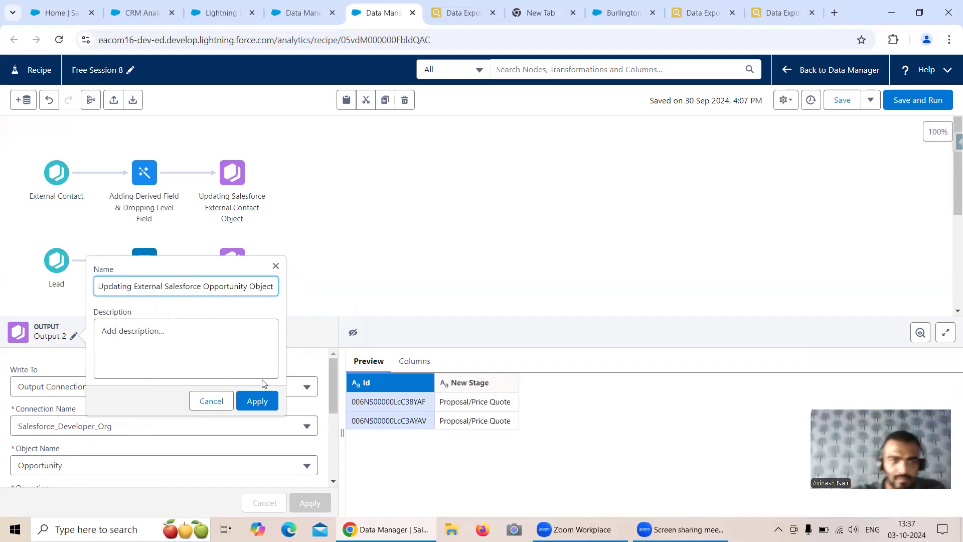
click(258, 401)
scroll(273, 366, down, 5)
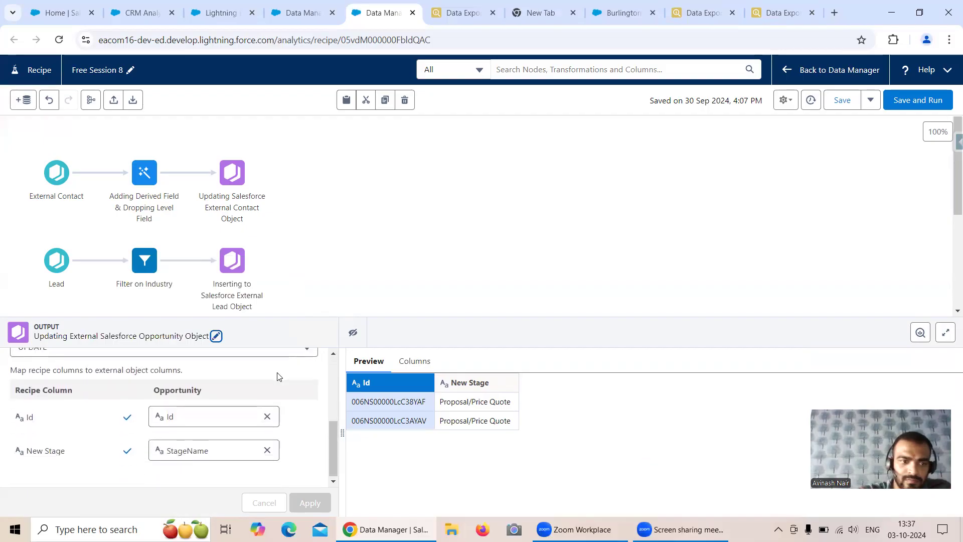
click(341, 274)
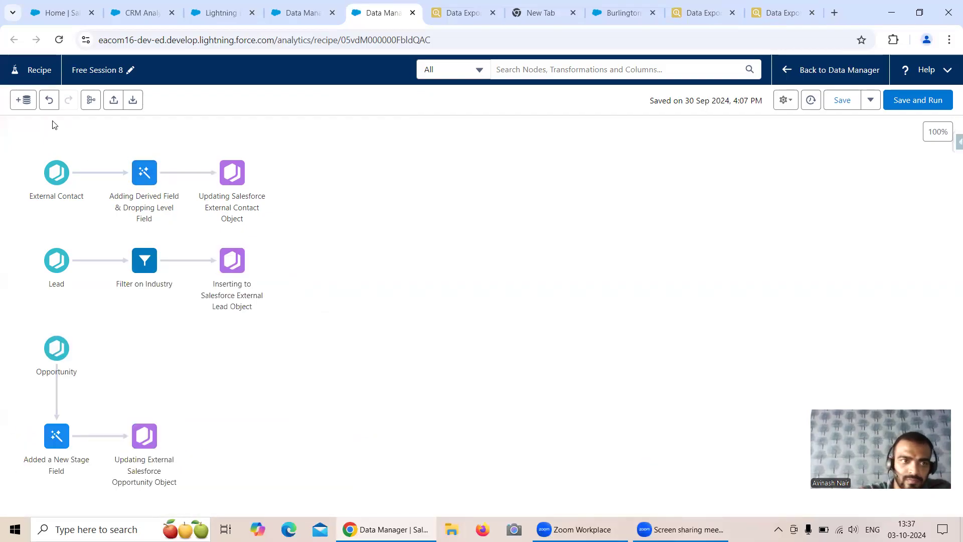
Tidy the flow into one row and rename the Opportunity input node to 'External Opportunity'
click(91, 100)
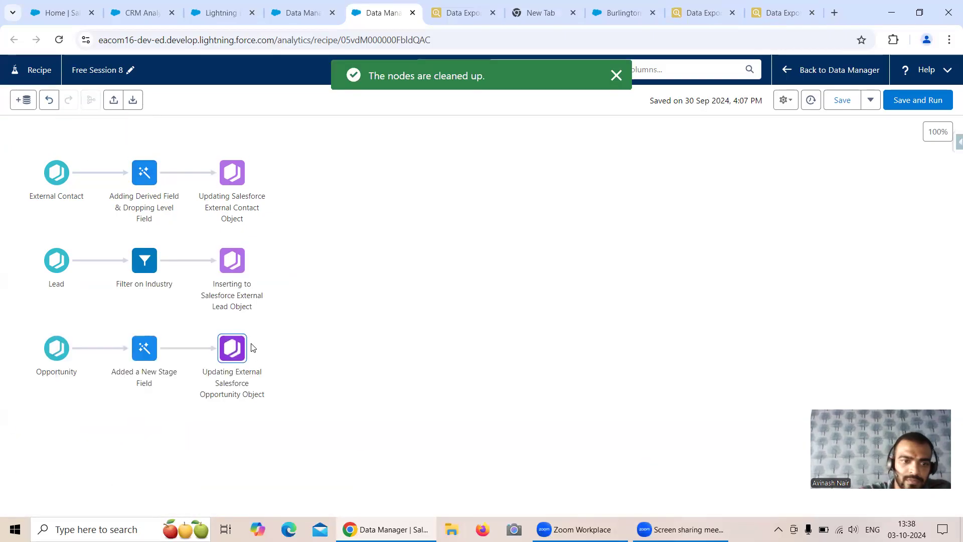
click(55, 353)
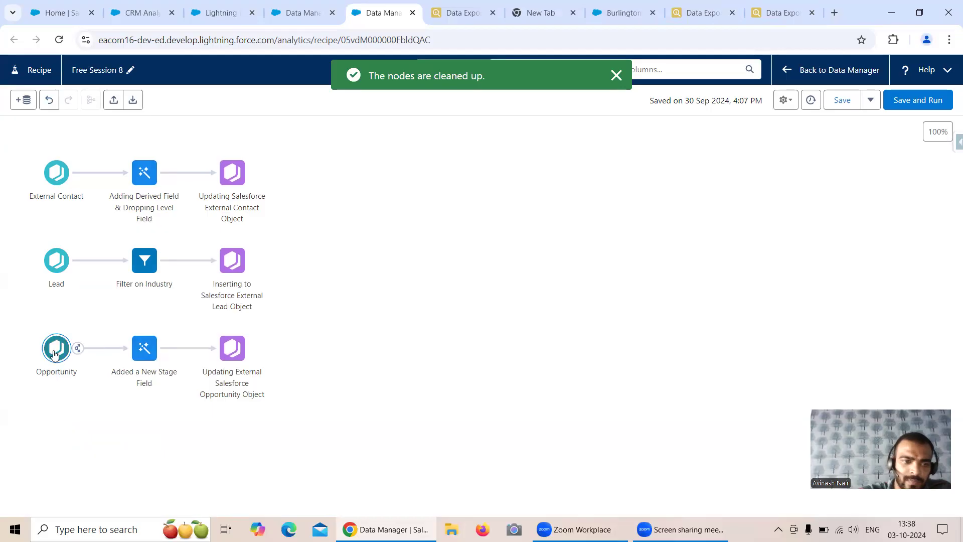
click(55, 353)
scroll(119, 356, down, 2)
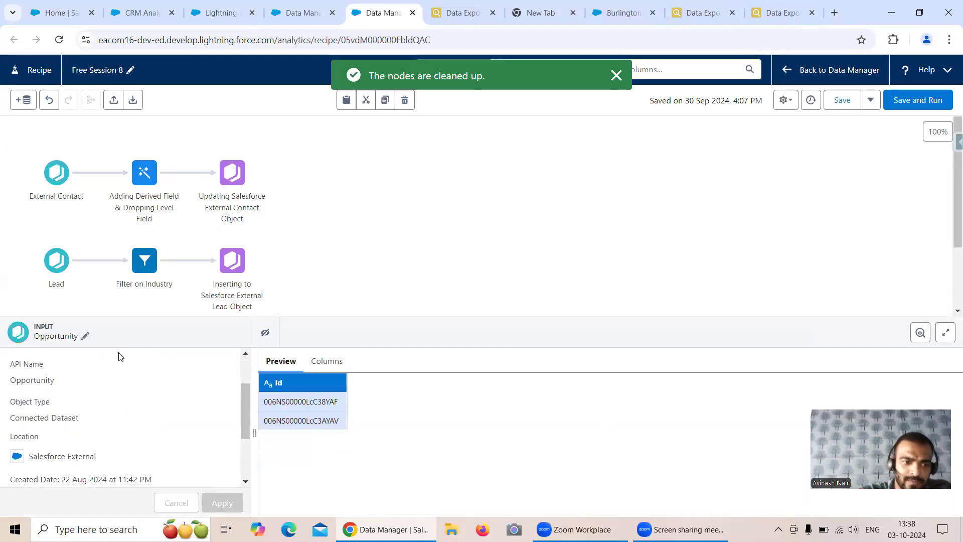
click(85, 336)
click(113, 287)
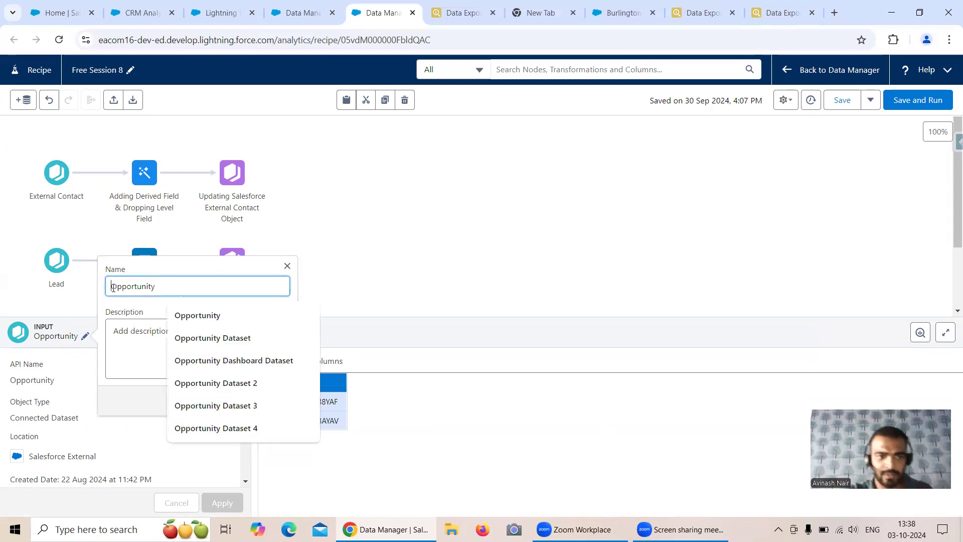
text(External)
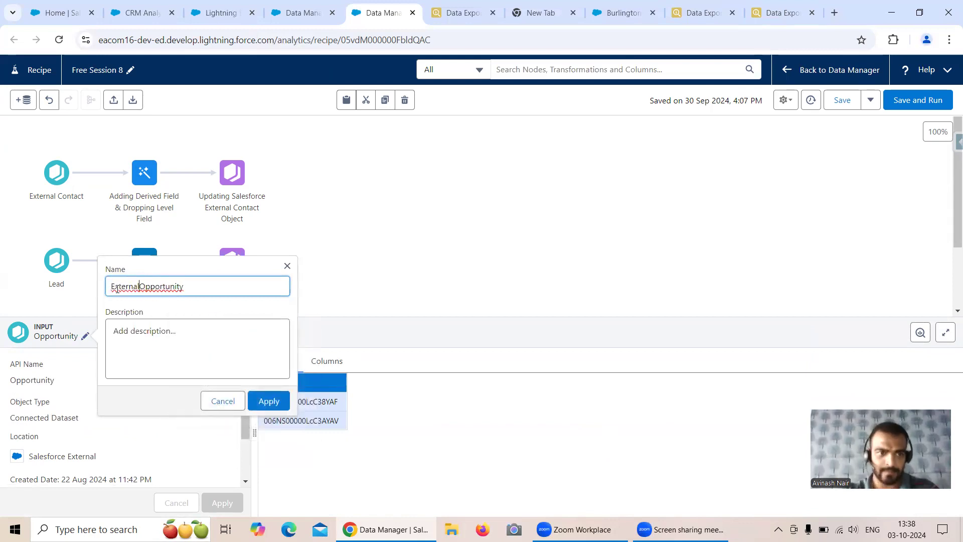
click(270, 404)
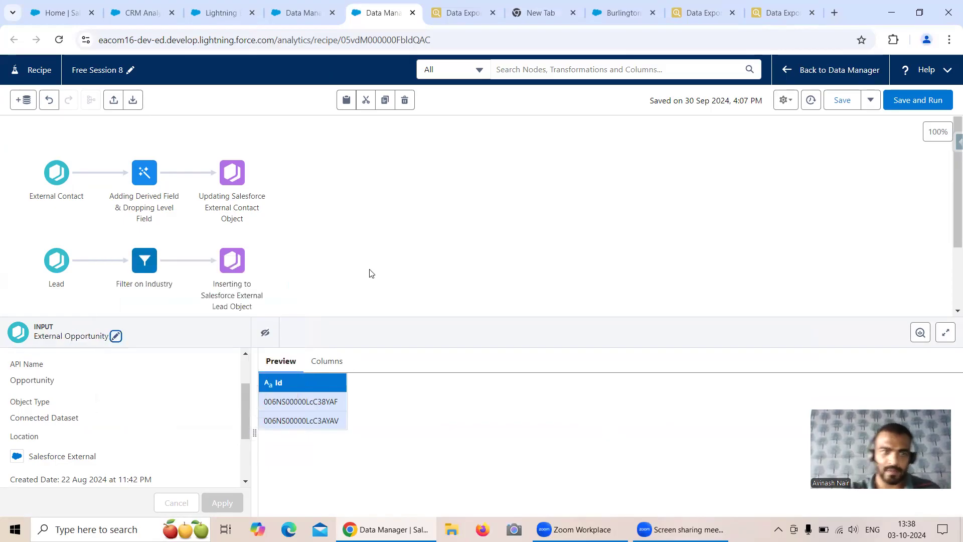
click(370, 273)
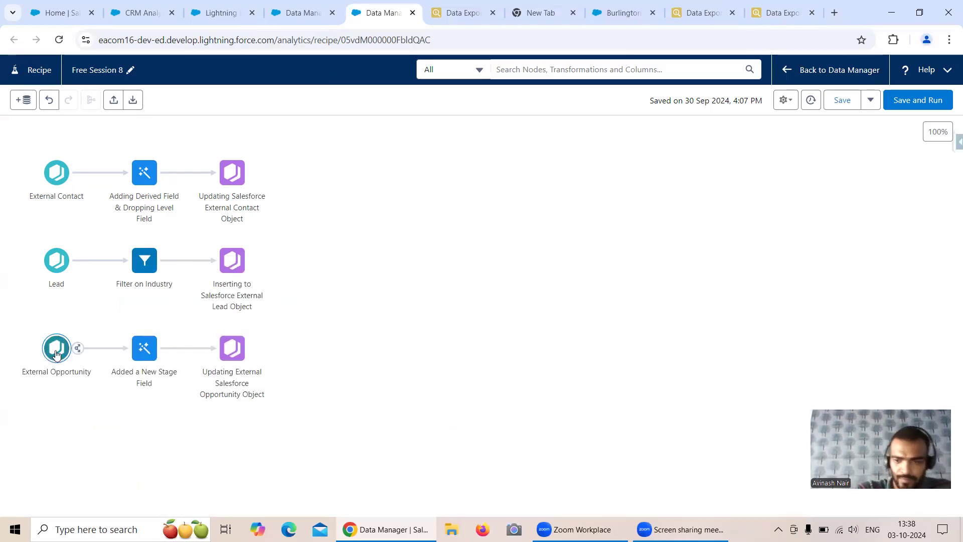
Check Salesforce External's Opportunity sync filter StageName = 'Value Proposition', then return to the recipe
click(298, 19)
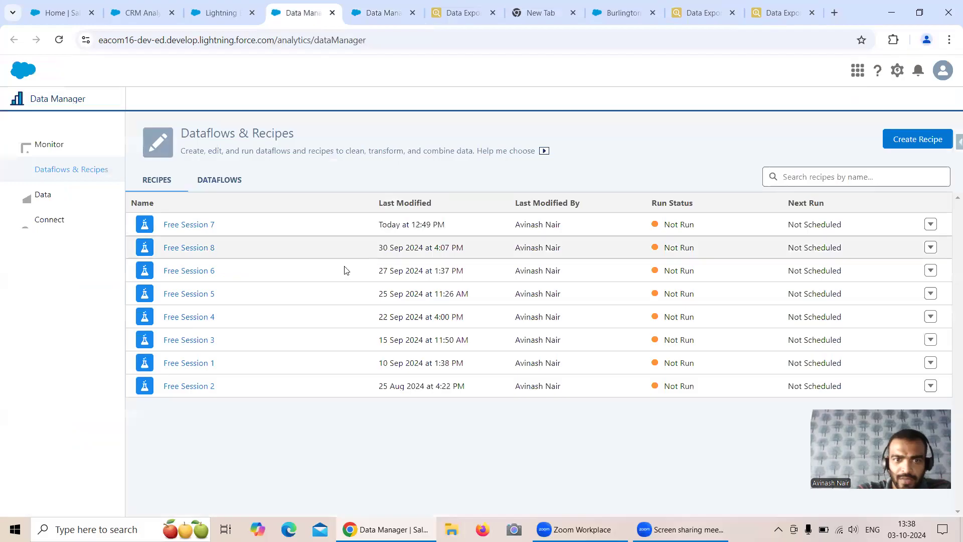
click(75, 226)
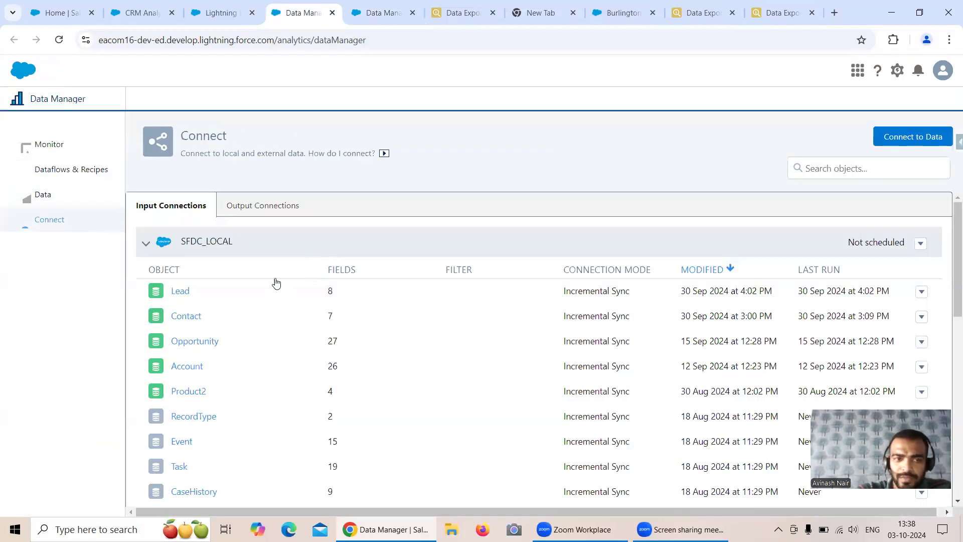
click(193, 245)
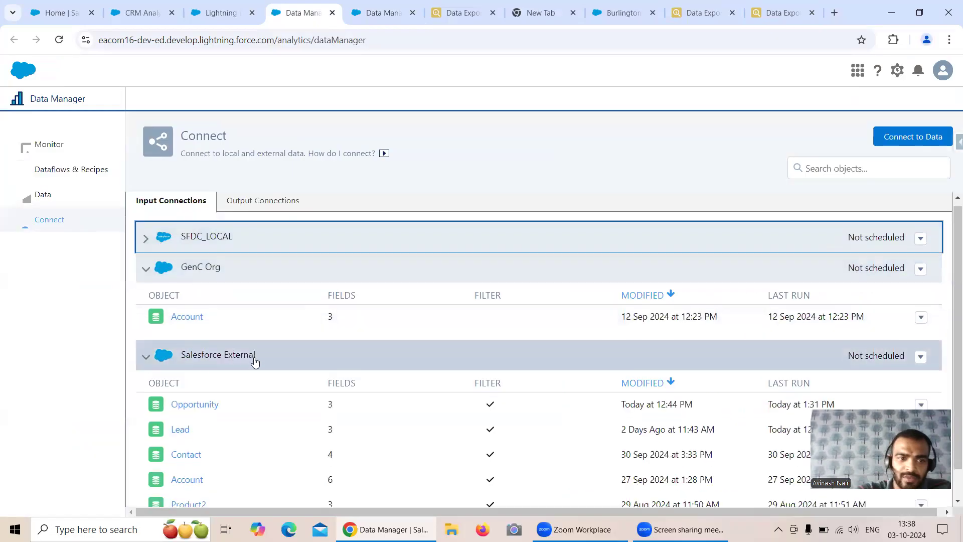
scroll(254, 361, down, 2)
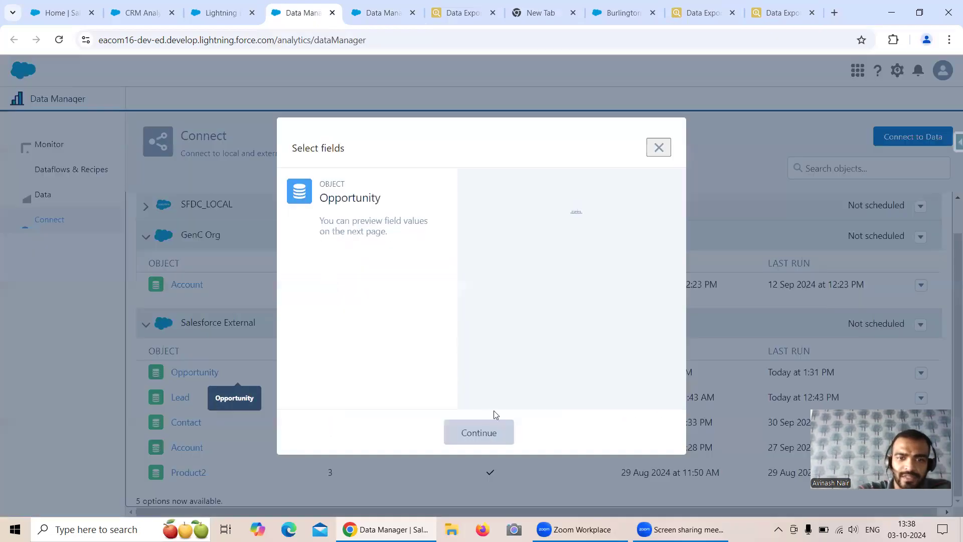
click(494, 436)
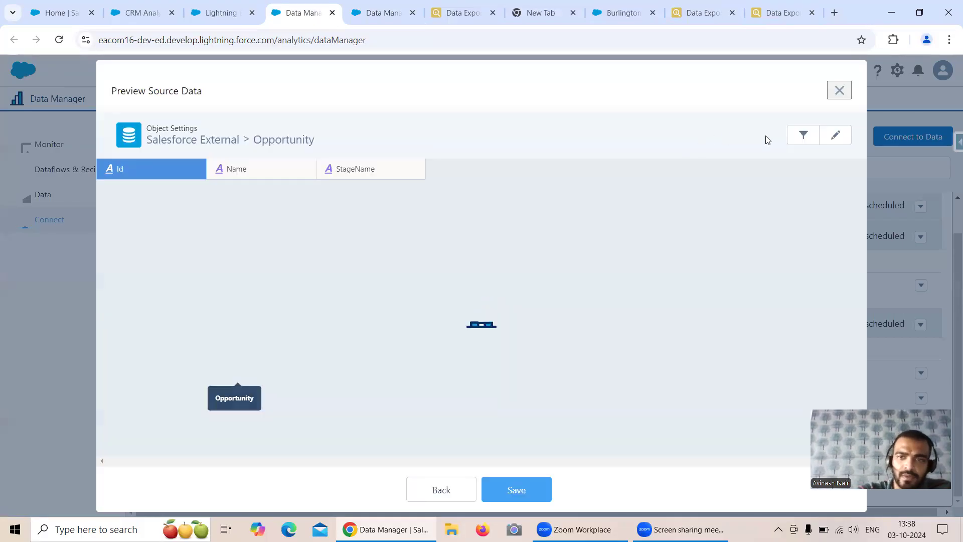
click(803, 135)
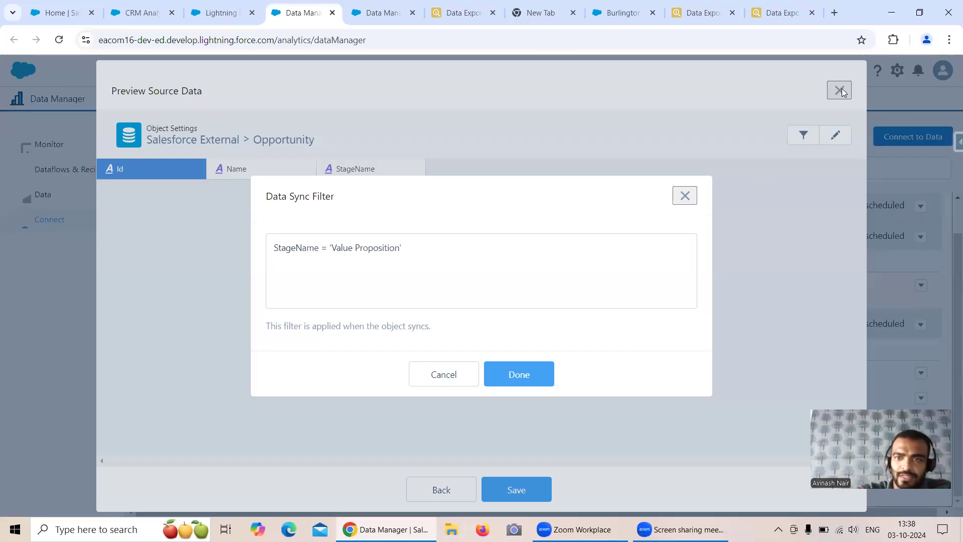
click(519, 374)
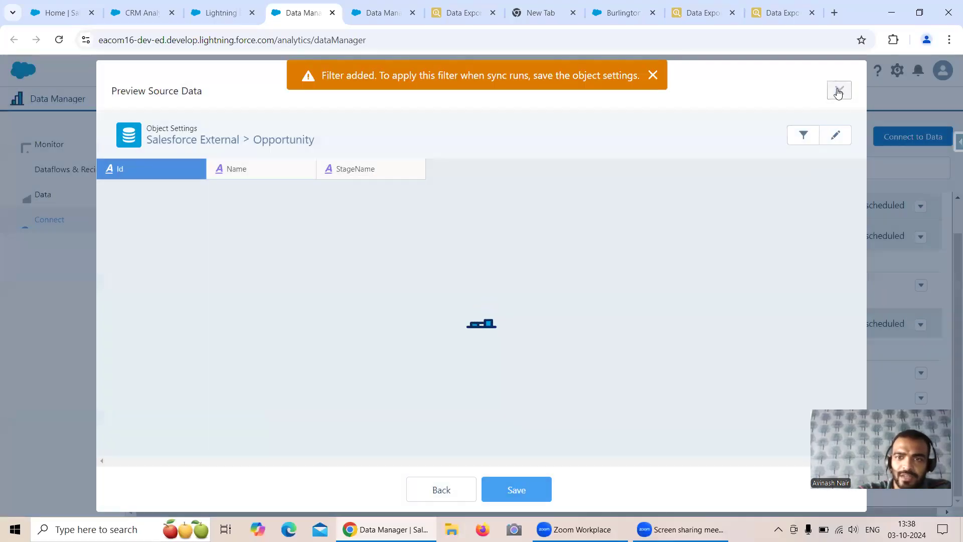
click(839, 90)
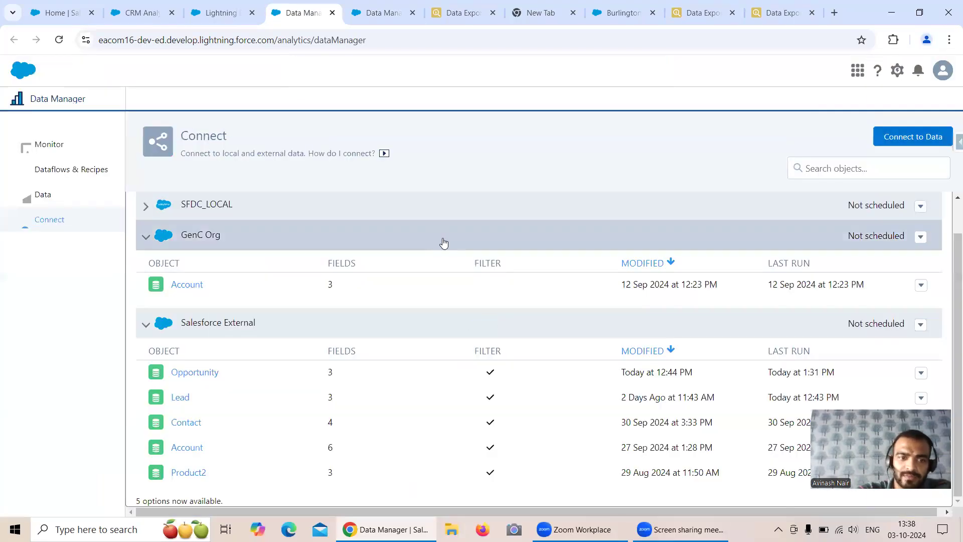
click(373, 20)
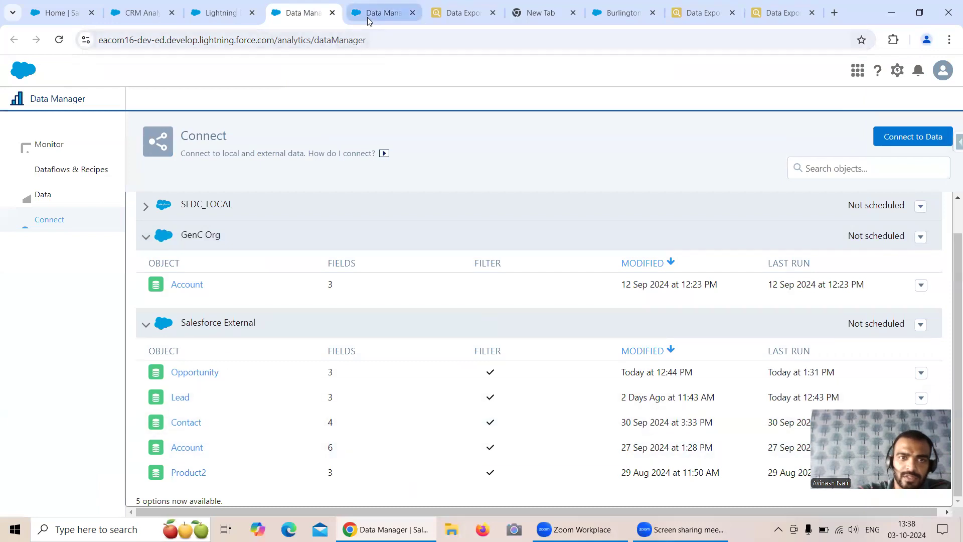
Review the Proposal/Price Quote formula and the New Stage to StageName output mapping, then return to the Inspector export
click(144, 354)
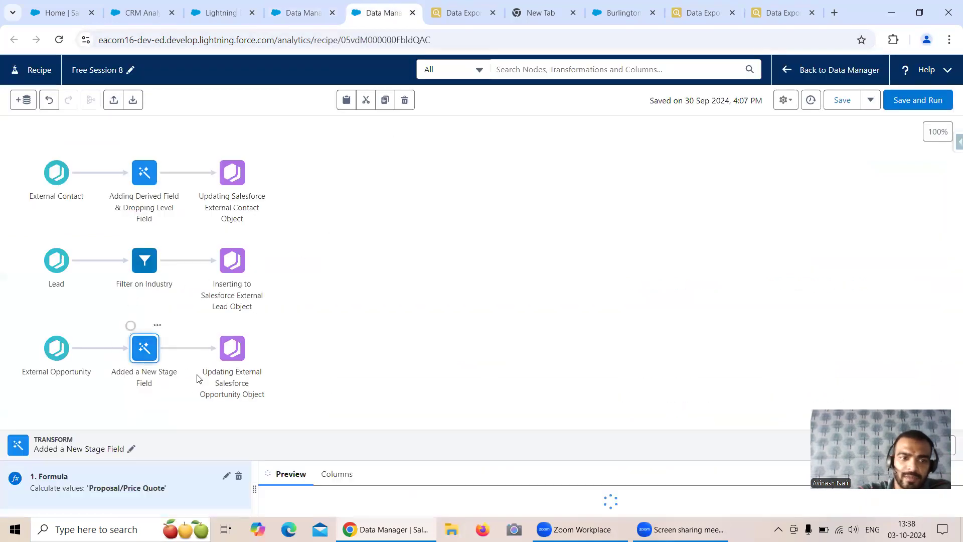
click(401, 218)
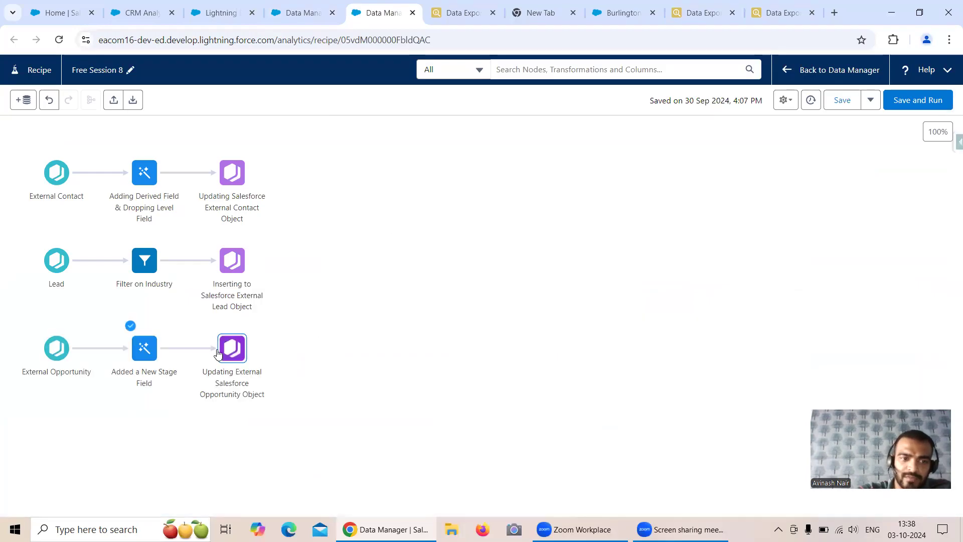
click(232, 347)
scroll(120, 422, down, 5)
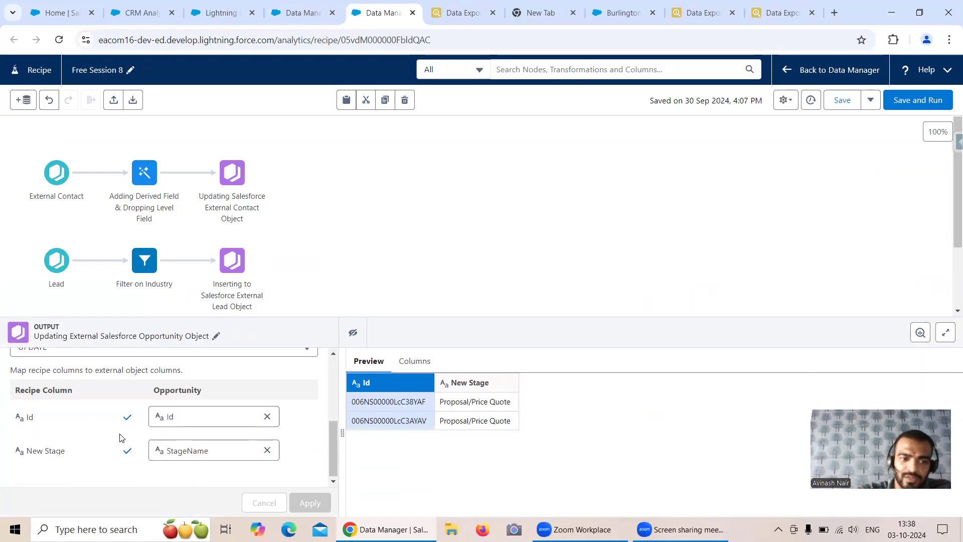
click(426, 208)
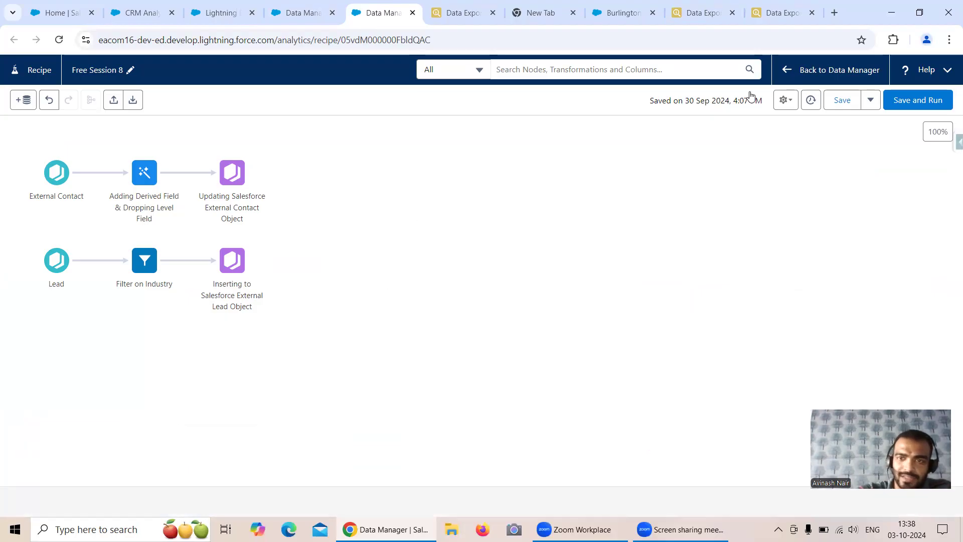
click(739, 17)
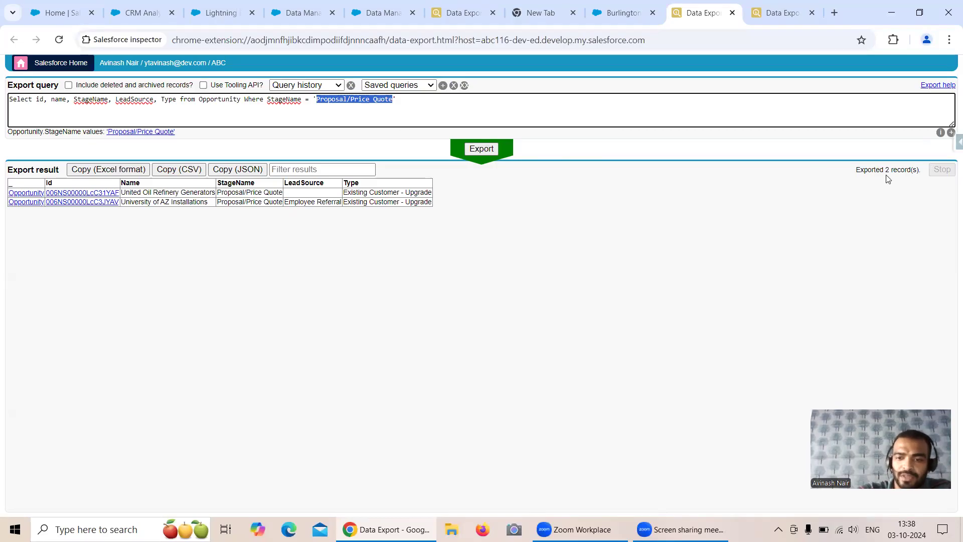
Re-export the Value Proposition query (37 records) and compare it with the 2 Proposal/Price Quote records
click(792, 12)
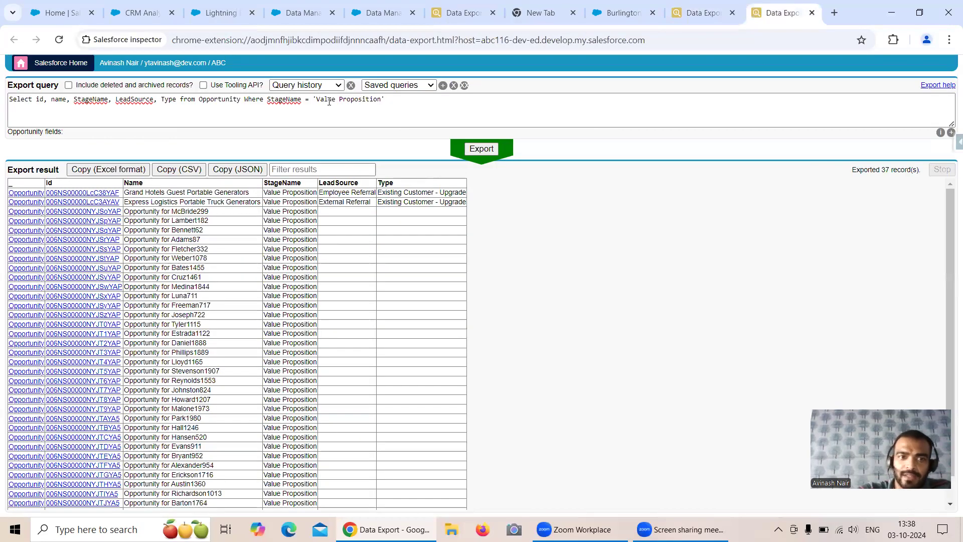
click(501, 151)
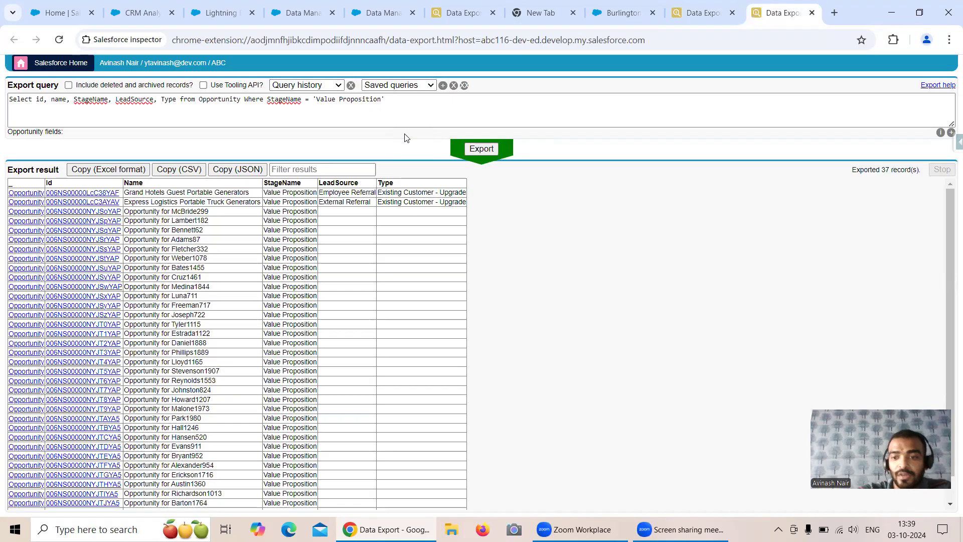
click(702, 12)
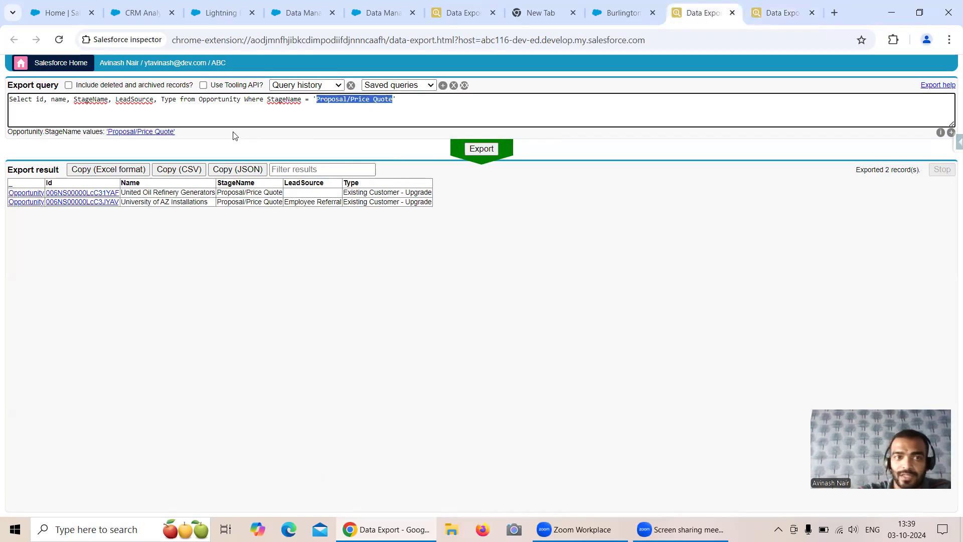
click(787, 14)
click(482, 148)
click(707, 13)
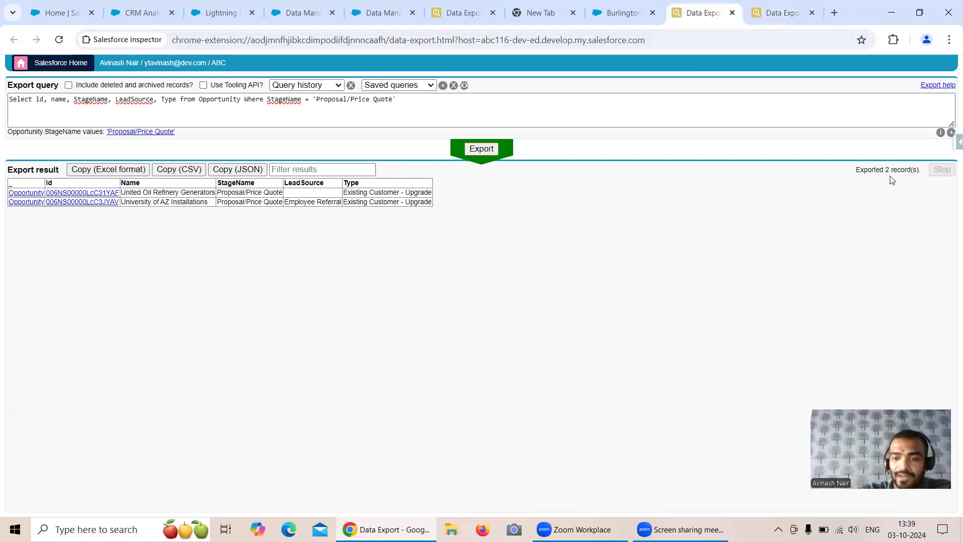
Save and run the Free Session 8 recipe
click(783, 13)
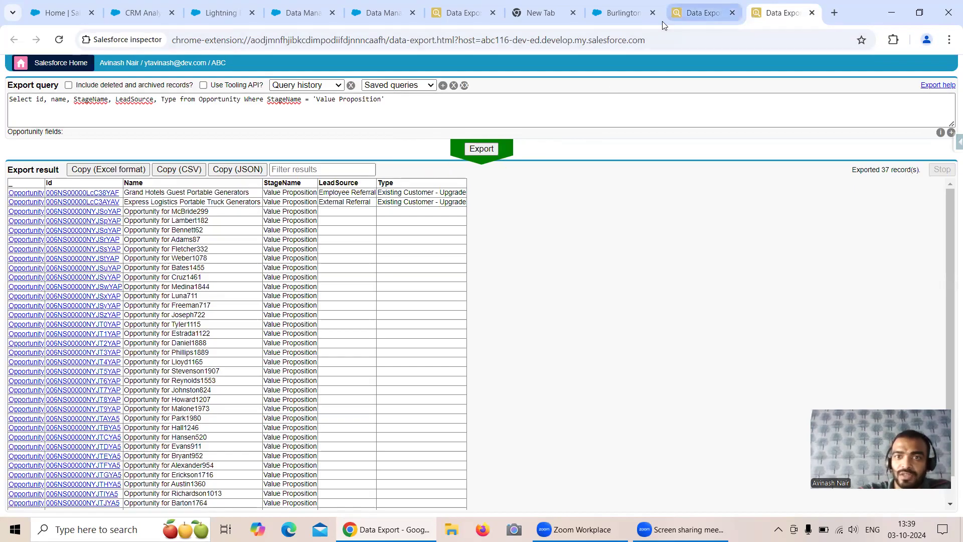
click(702, 14)
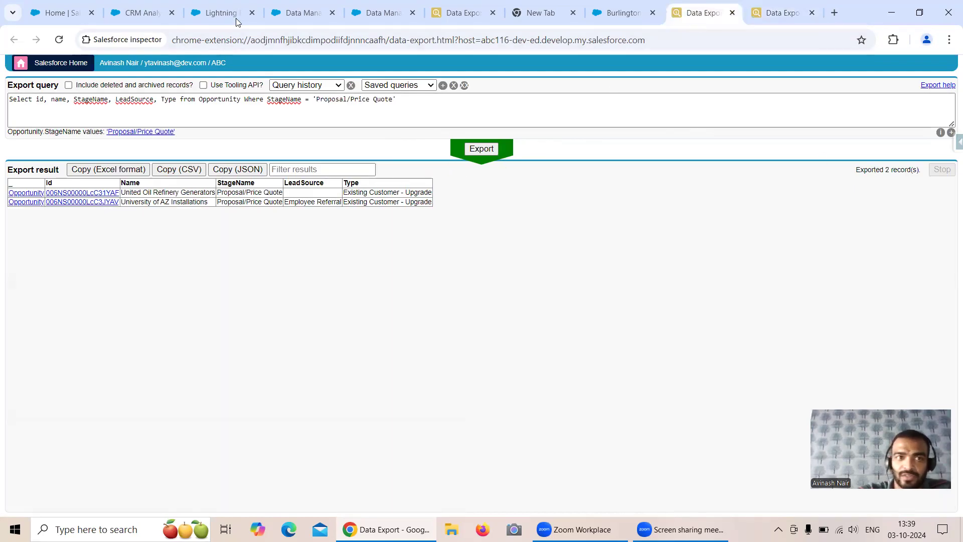
click(376, 15)
click(913, 100)
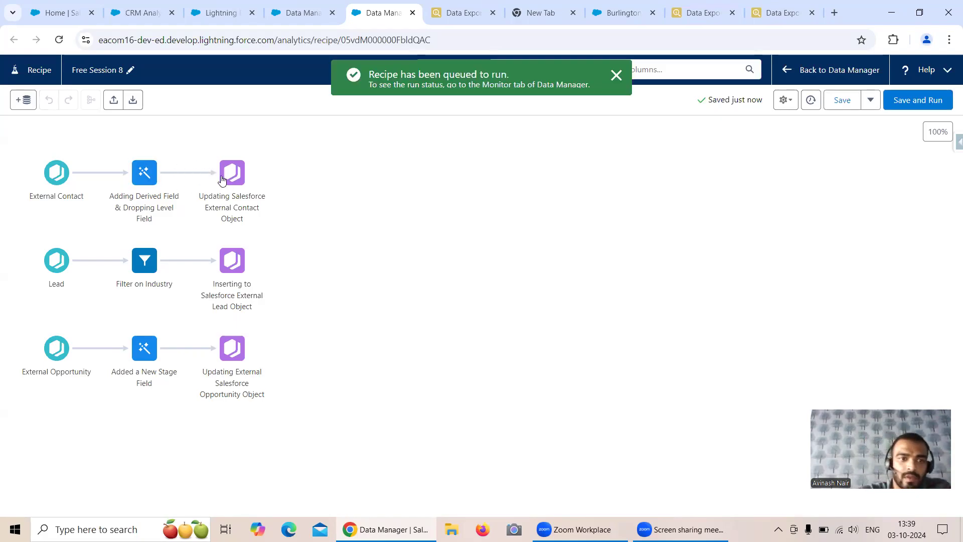
Cancel the queued Free Session 8_recipe job on the Monitor and go back to the recipe canvas
click(153, 261)
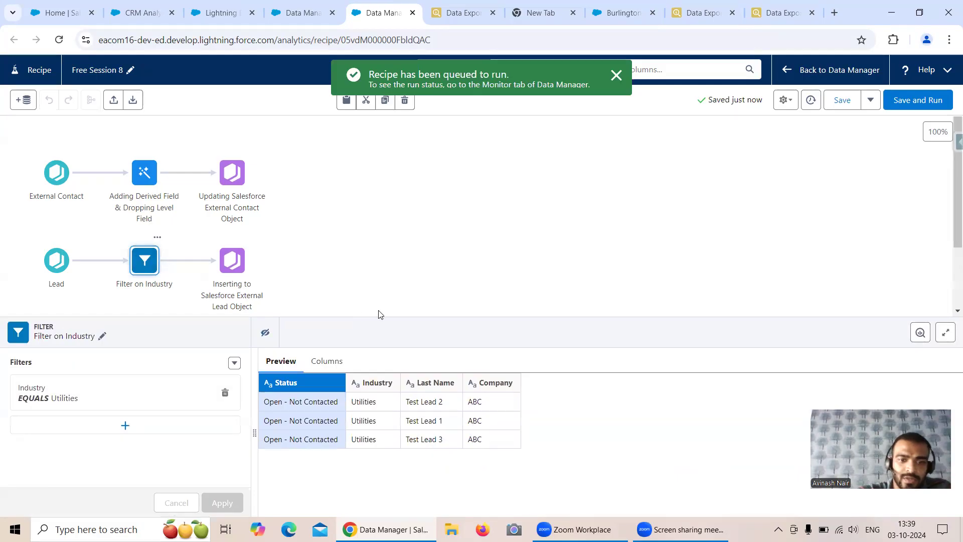
click(429, 263)
click(299, 14)
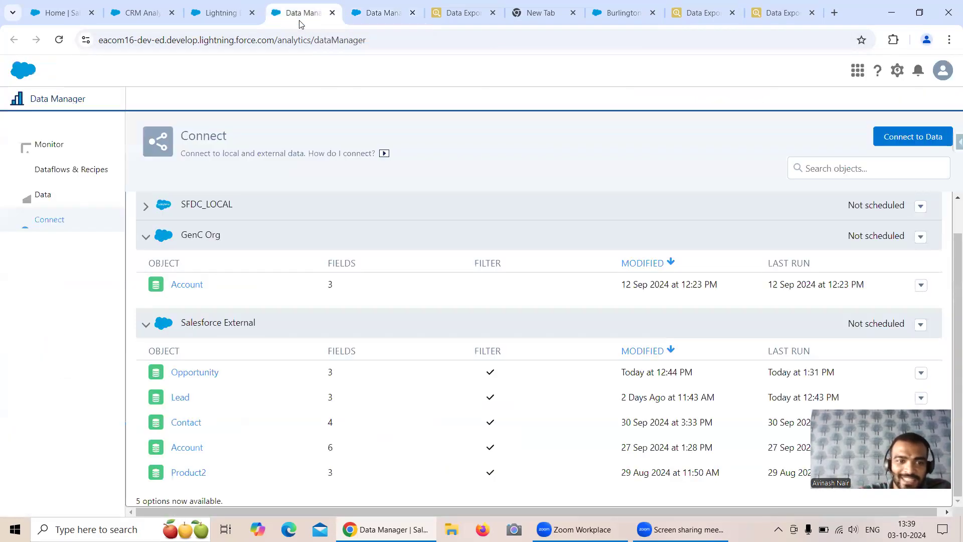
click(75, 157)
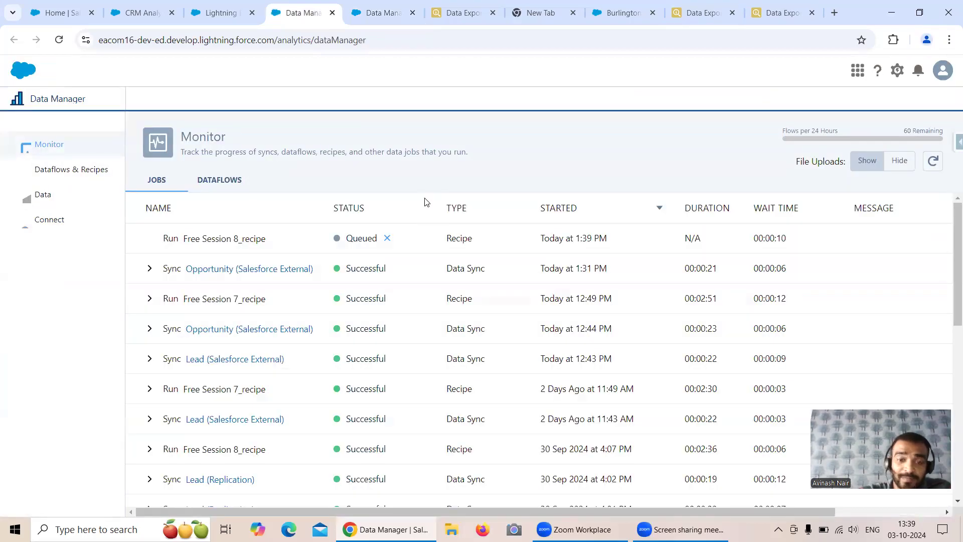
click(933, 161)
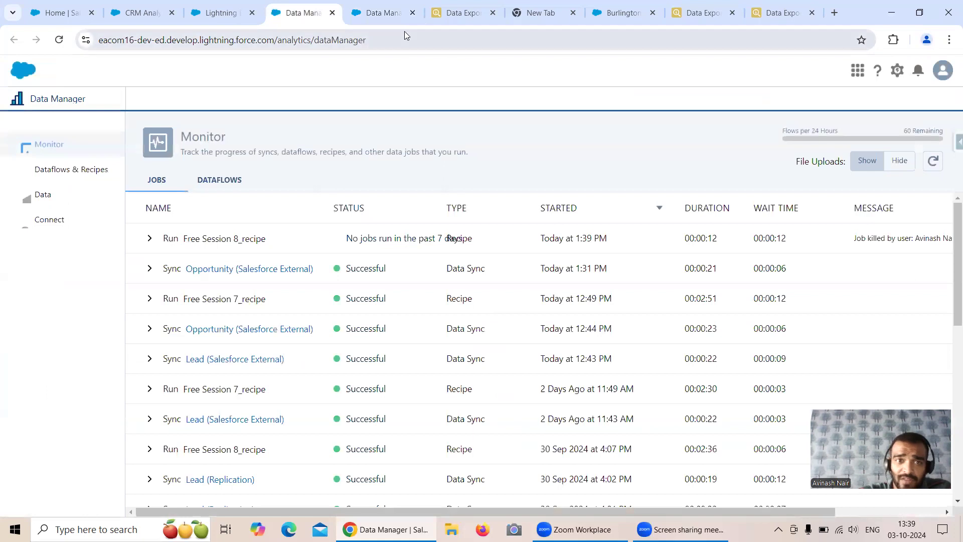
click(383, 22)
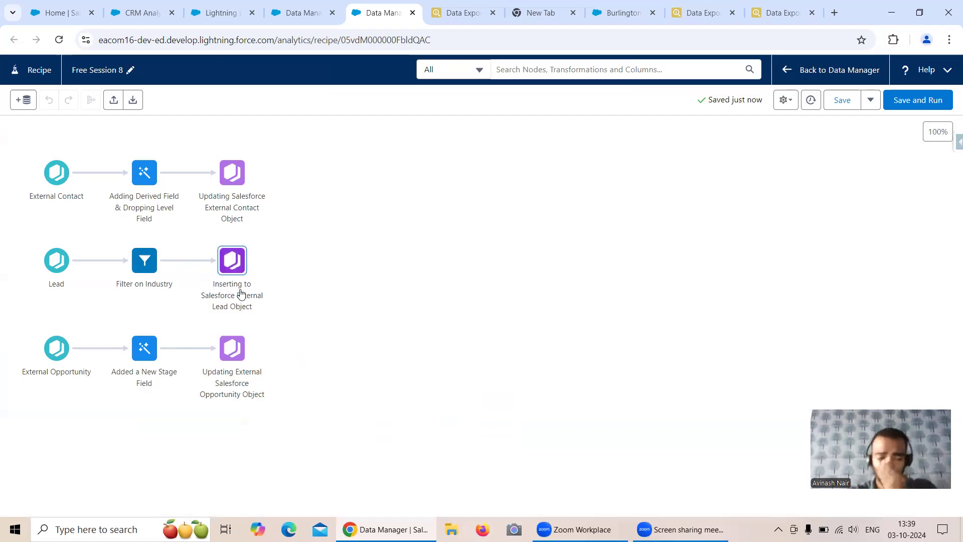
Replace Utilities with a new custom value 'A' in the Industry filter condition
click(150, 267)
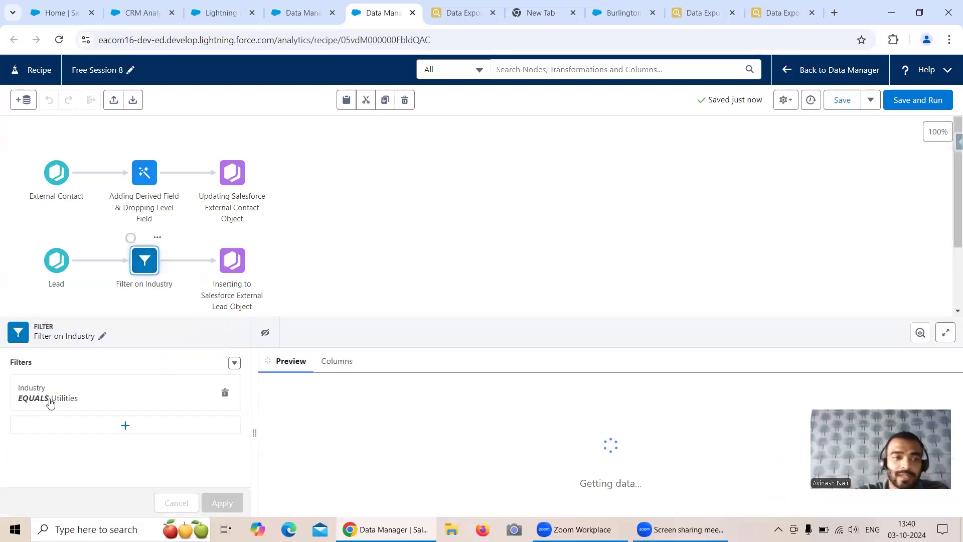
click(58, 398)
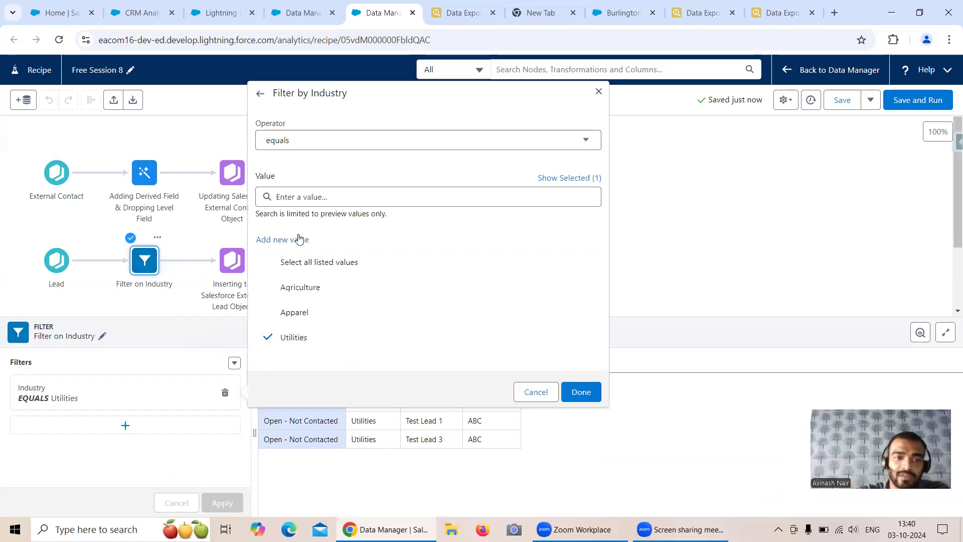
click(300, 239)
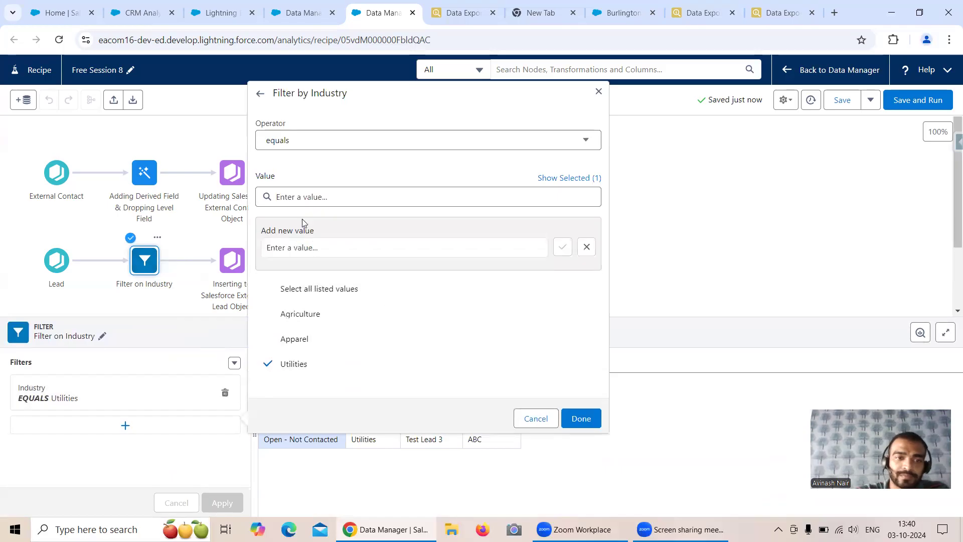
click(301, 247)
text(A)
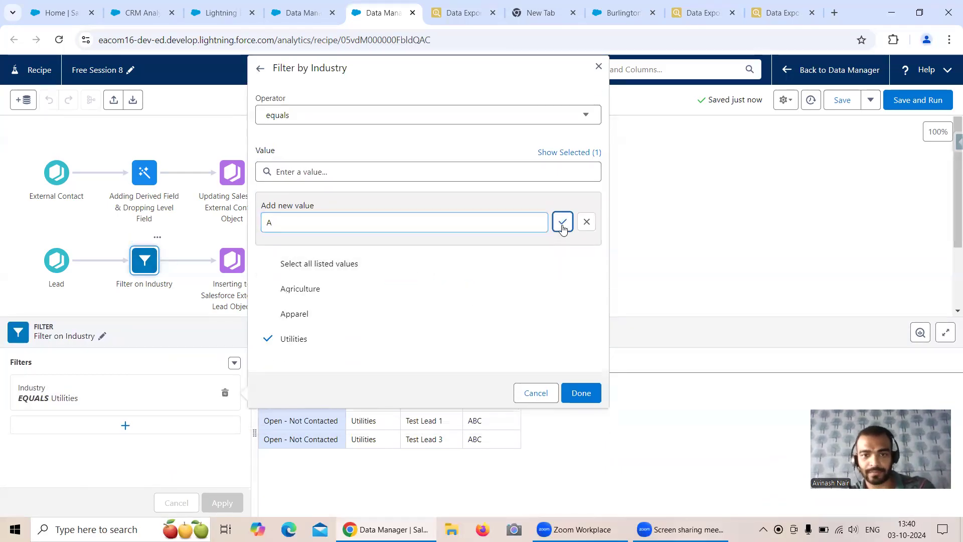
click(562, 222)
click(294, 357)
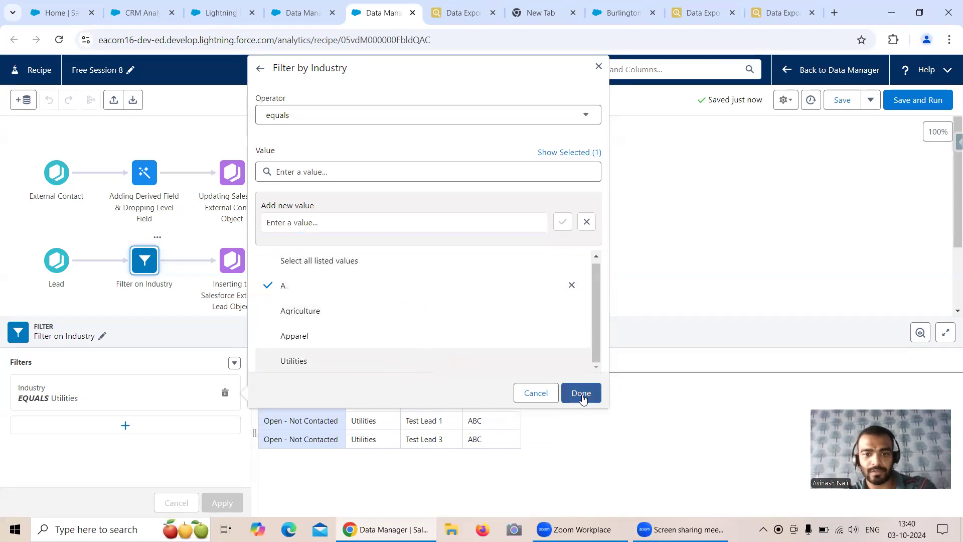
click(580, 393)
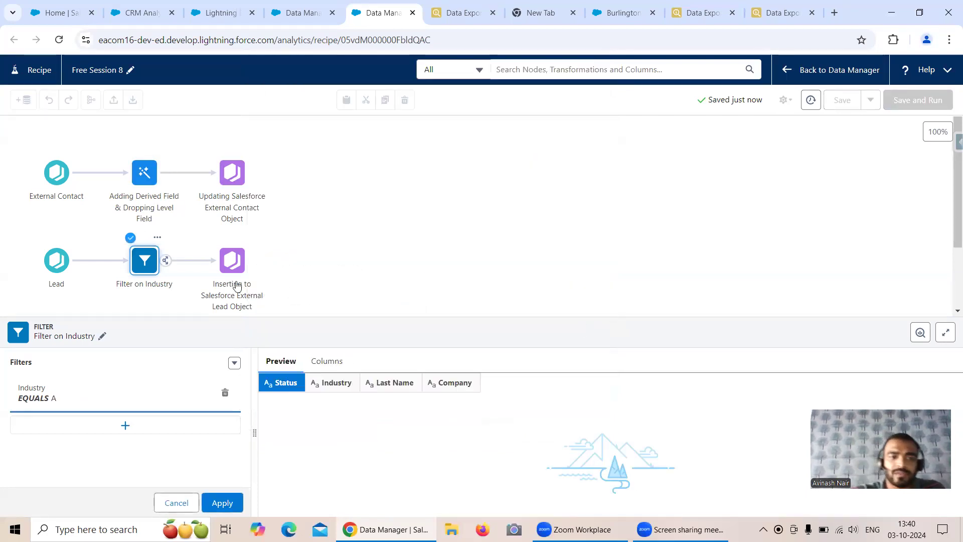
Apply the Industry EQUALS A filter on the Lead flow
scroll(326, 212, down, 2)
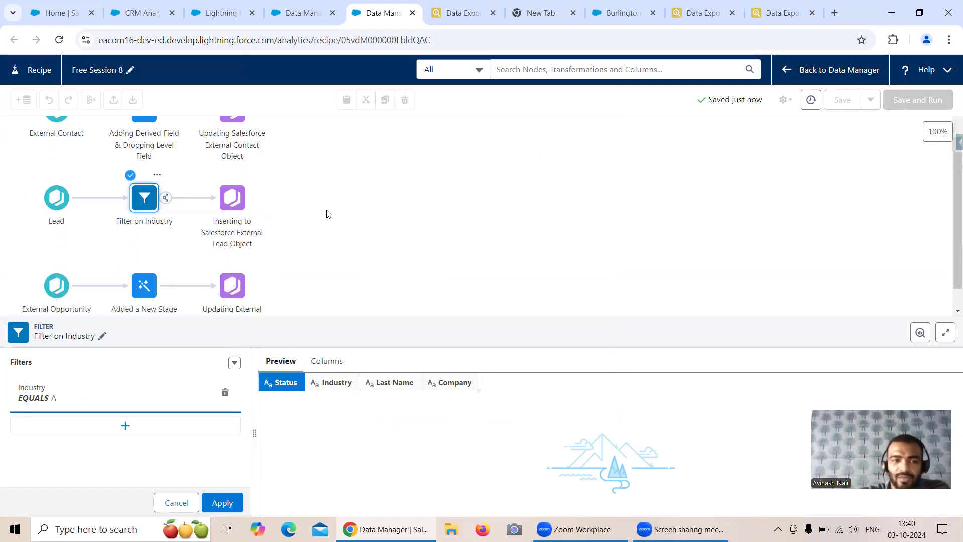
scroll(303, 219, down, 1)
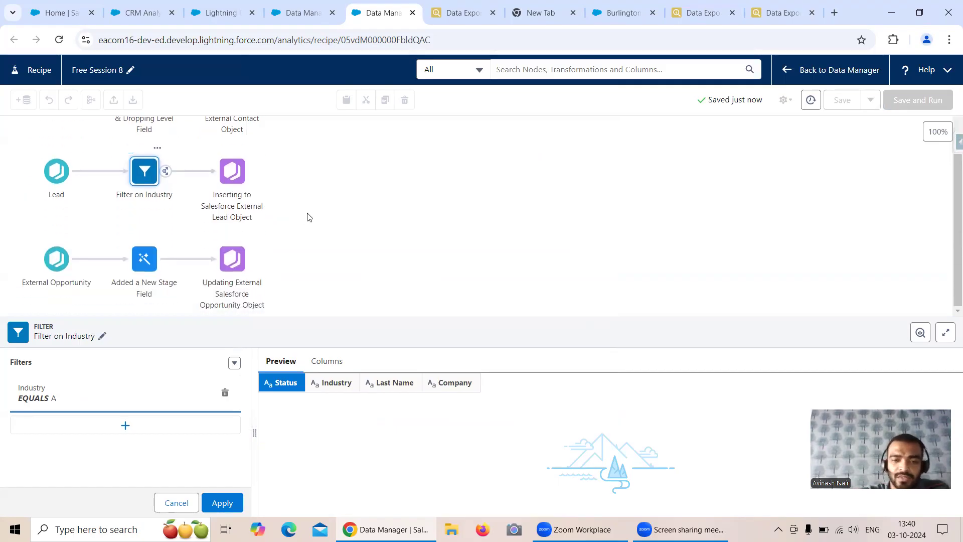
scroll(290, 215, up, 1)
scroll(293, 215, down, 1)
scroll(271, 216, up, 1)
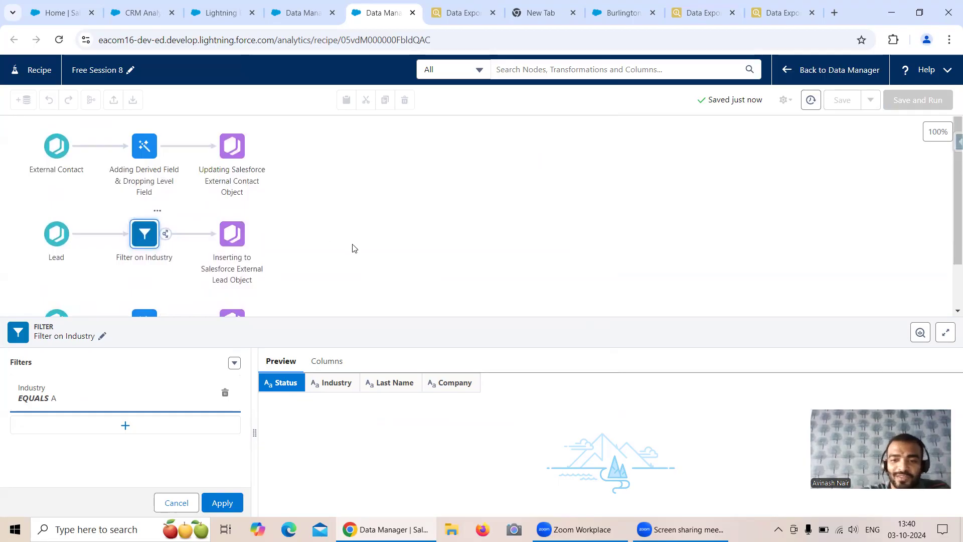
scroll(369, 243, down, 1)
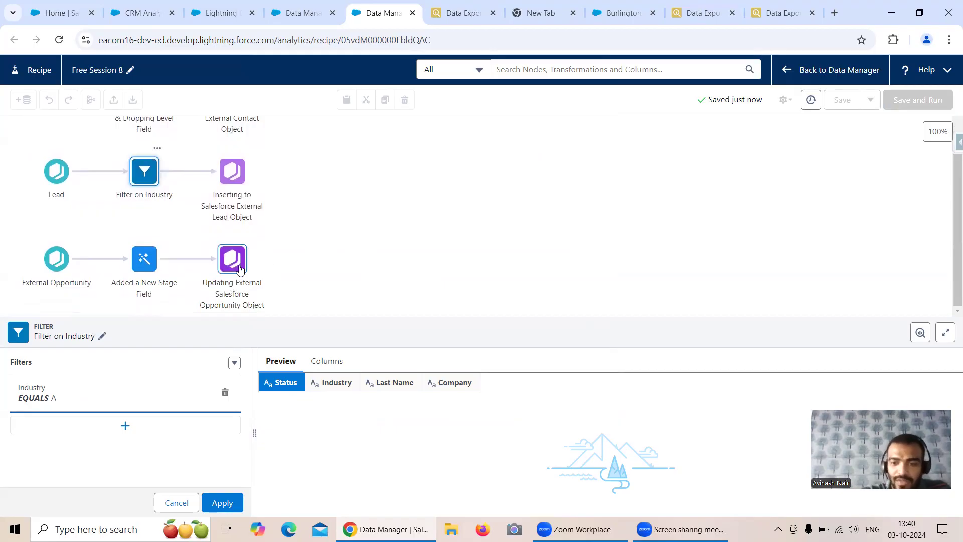
click(222, 504)
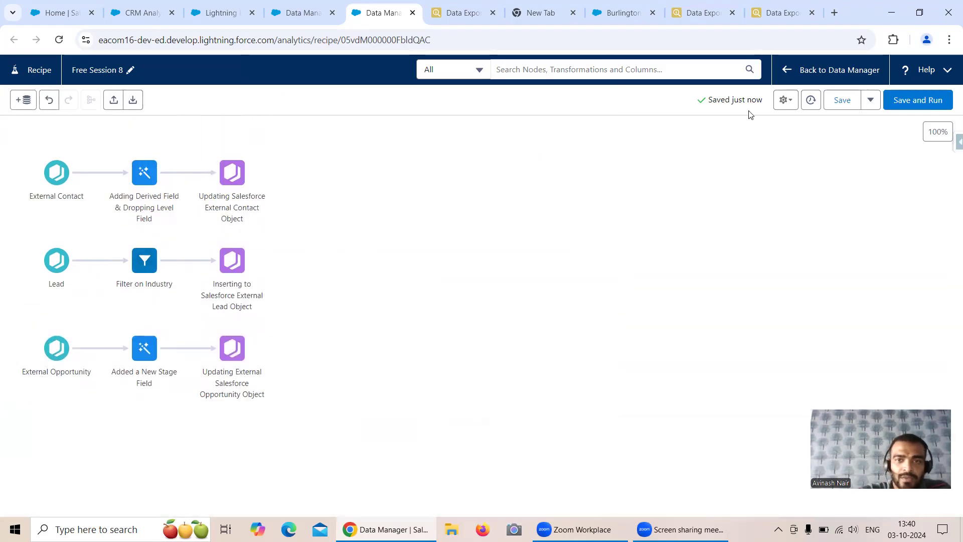
Refresh the recipe's data preview and check the Industry filter result
click(785, 99)
click(751, 125)
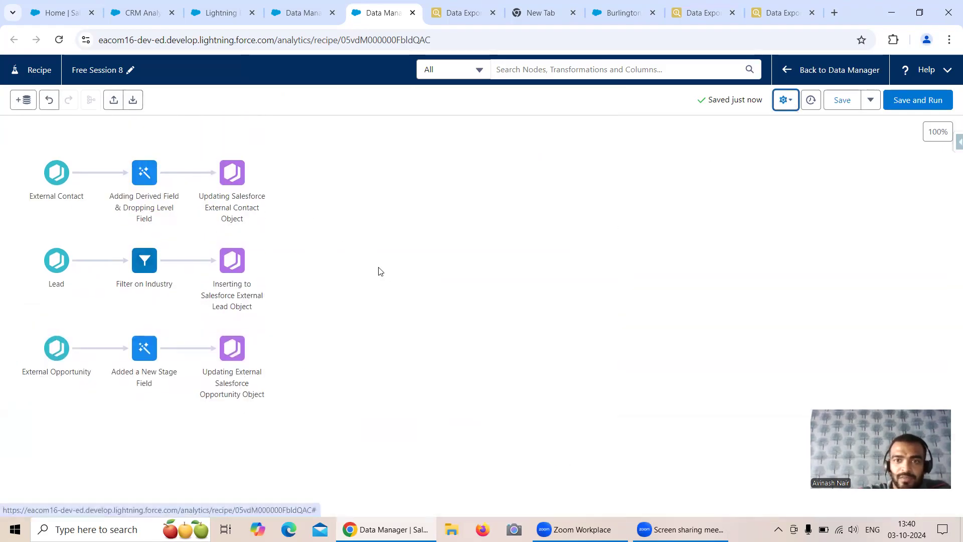
click(145, 259)
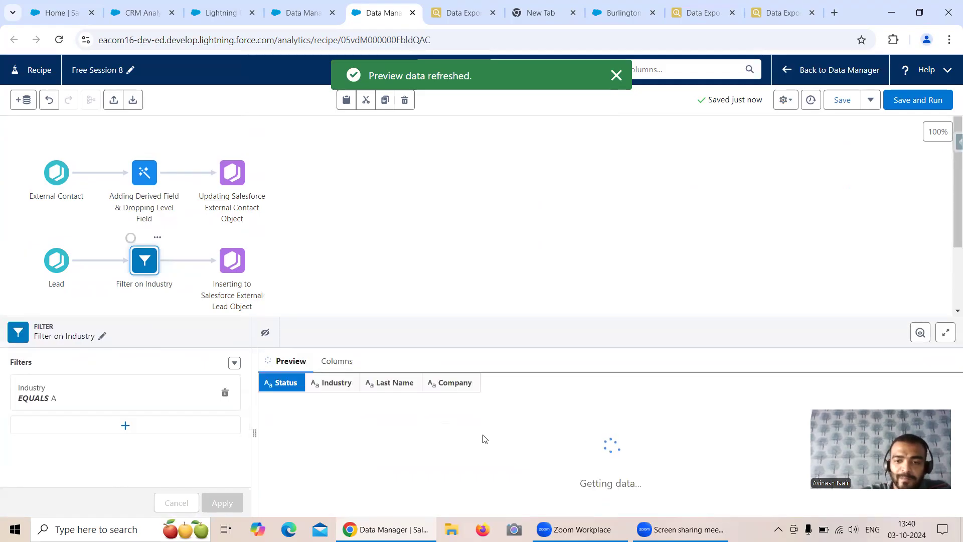
click(522, 224)
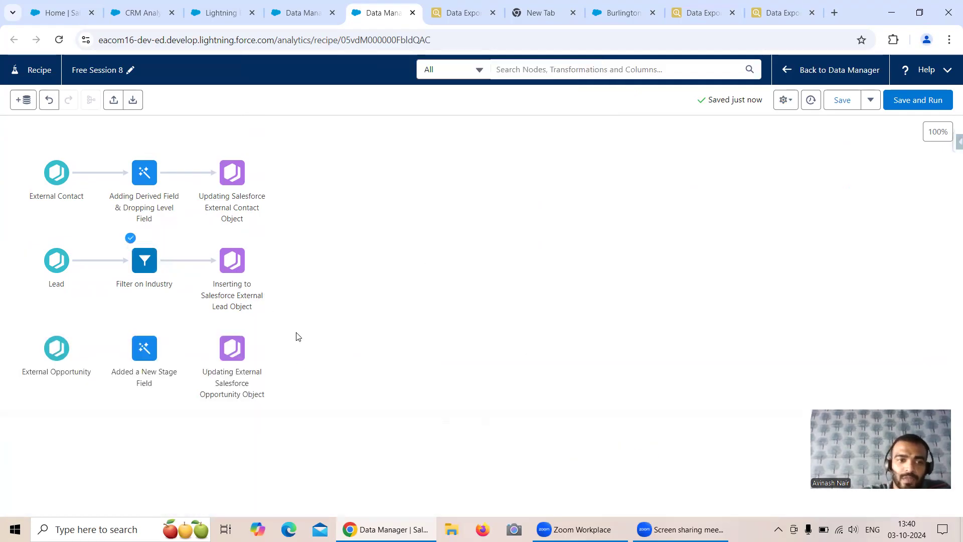
Save and run the recipe, then refresh the Monitor until the run shows Successful
click(920, 107)
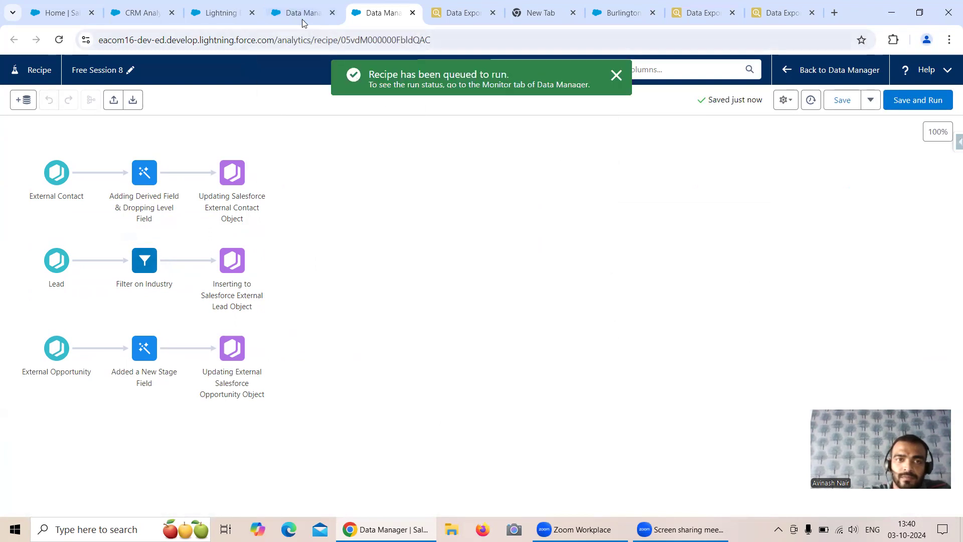
click(302, 15)
click(937, 162)
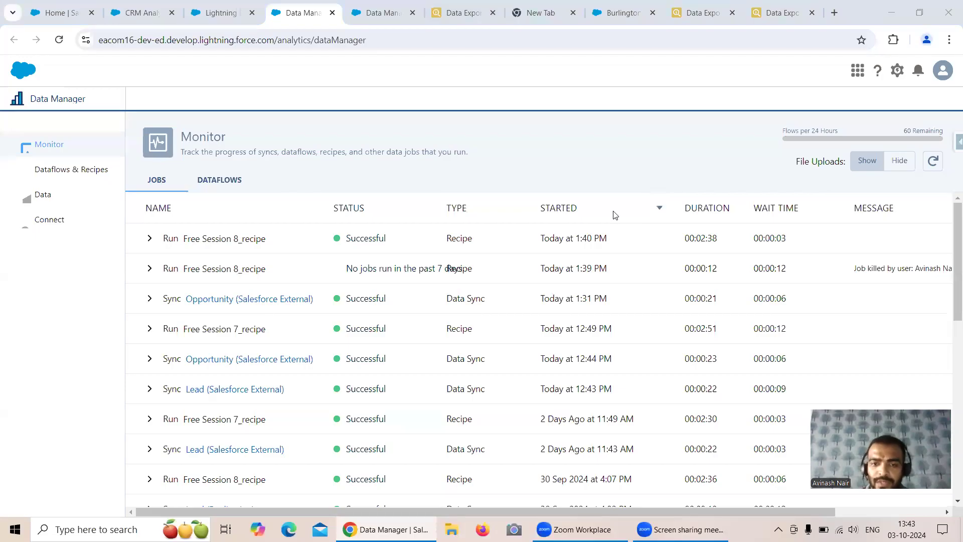
Re-export both Inspector queries: Value Proposition returns none, Proposal/Price Quote returns 39 records
click(679, 17)
click(760, 17)
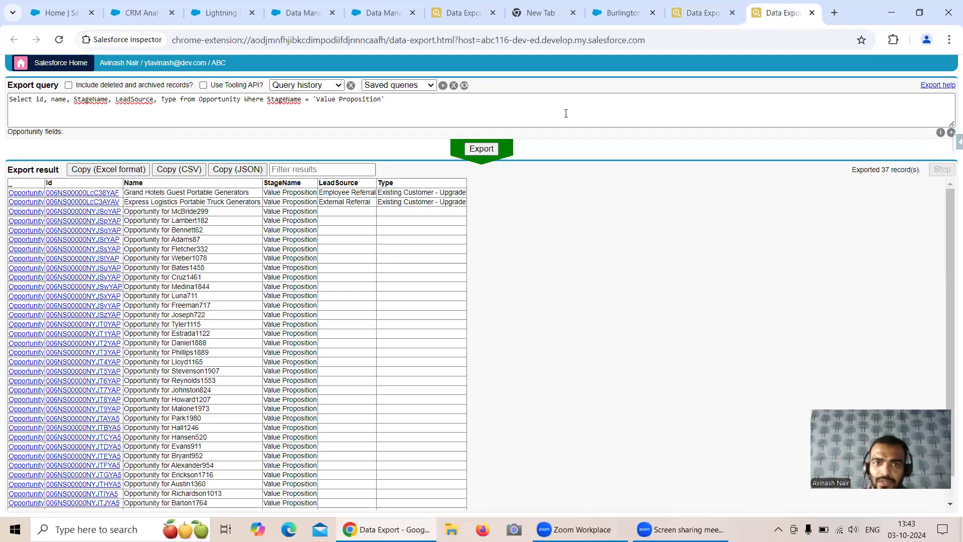
click(489, 153)
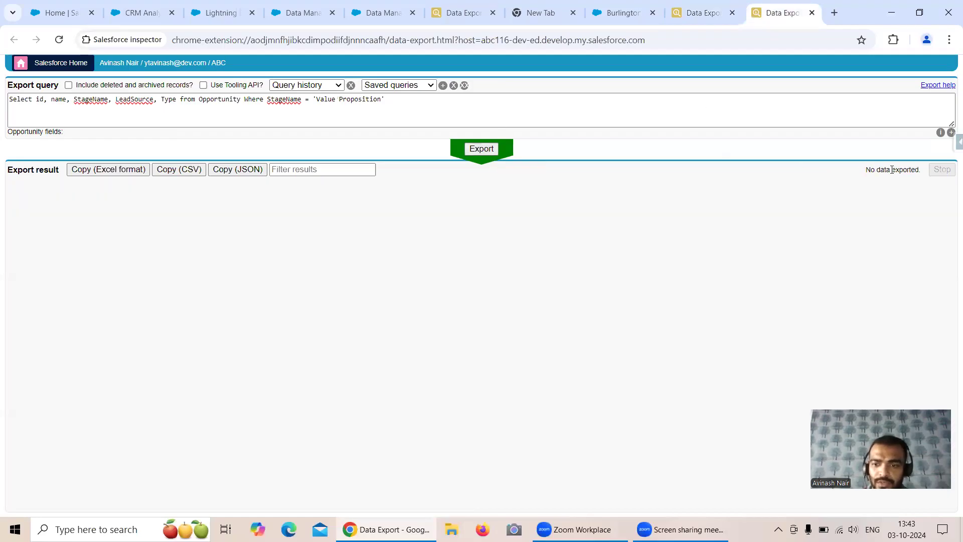
click(702, 19)
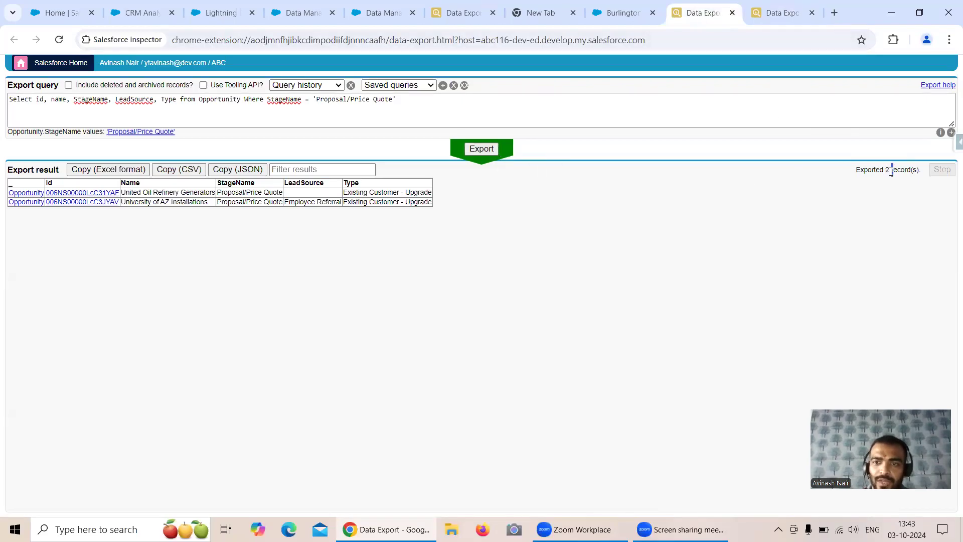
click(490, 149)
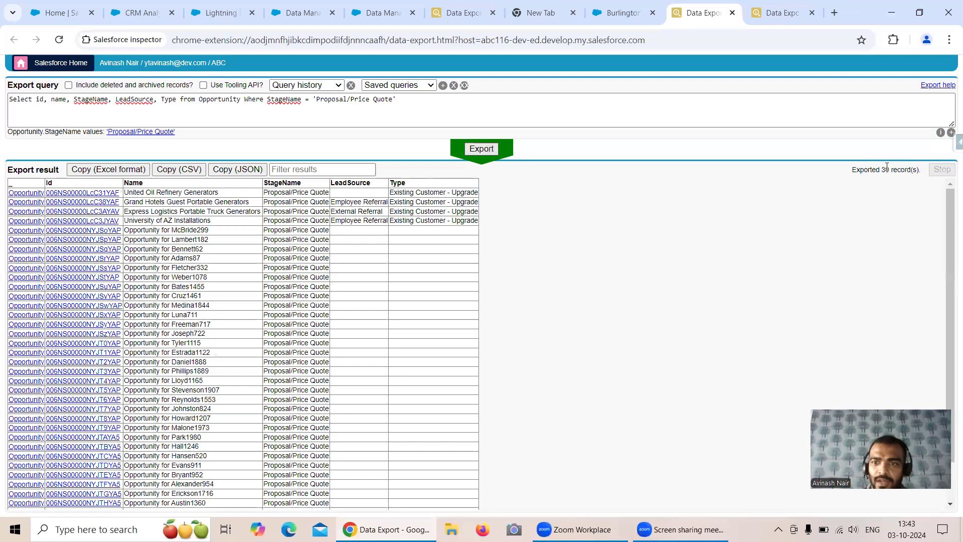
drag(882, 169, 892, 170)
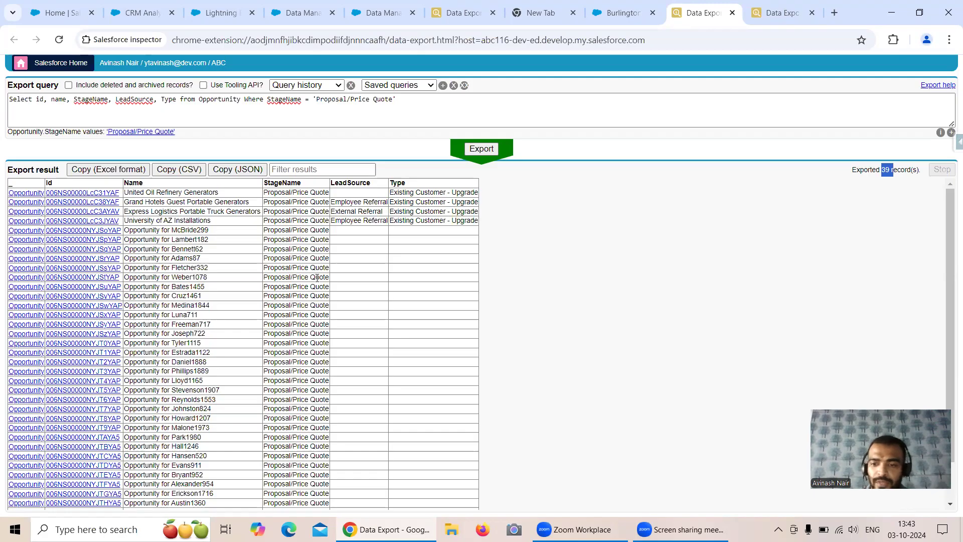
click(373, 14)
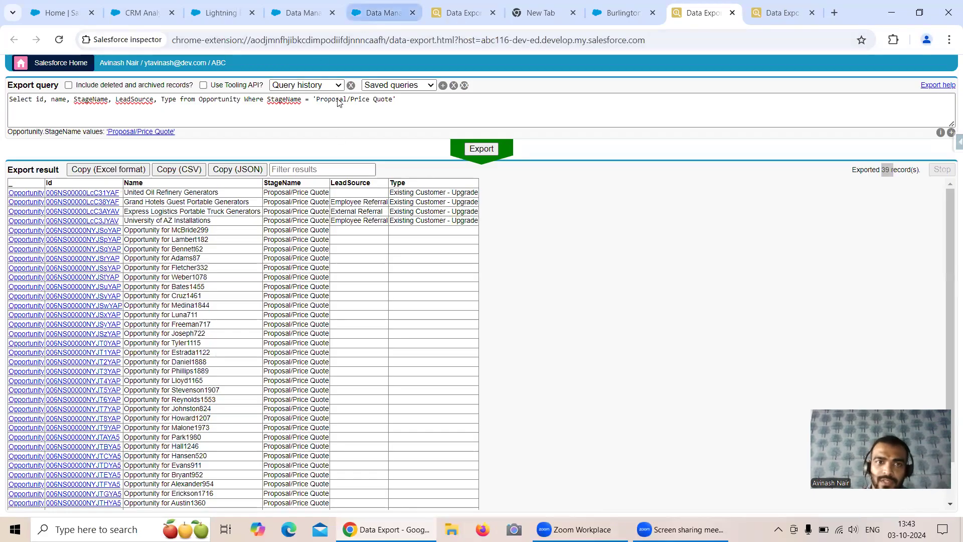